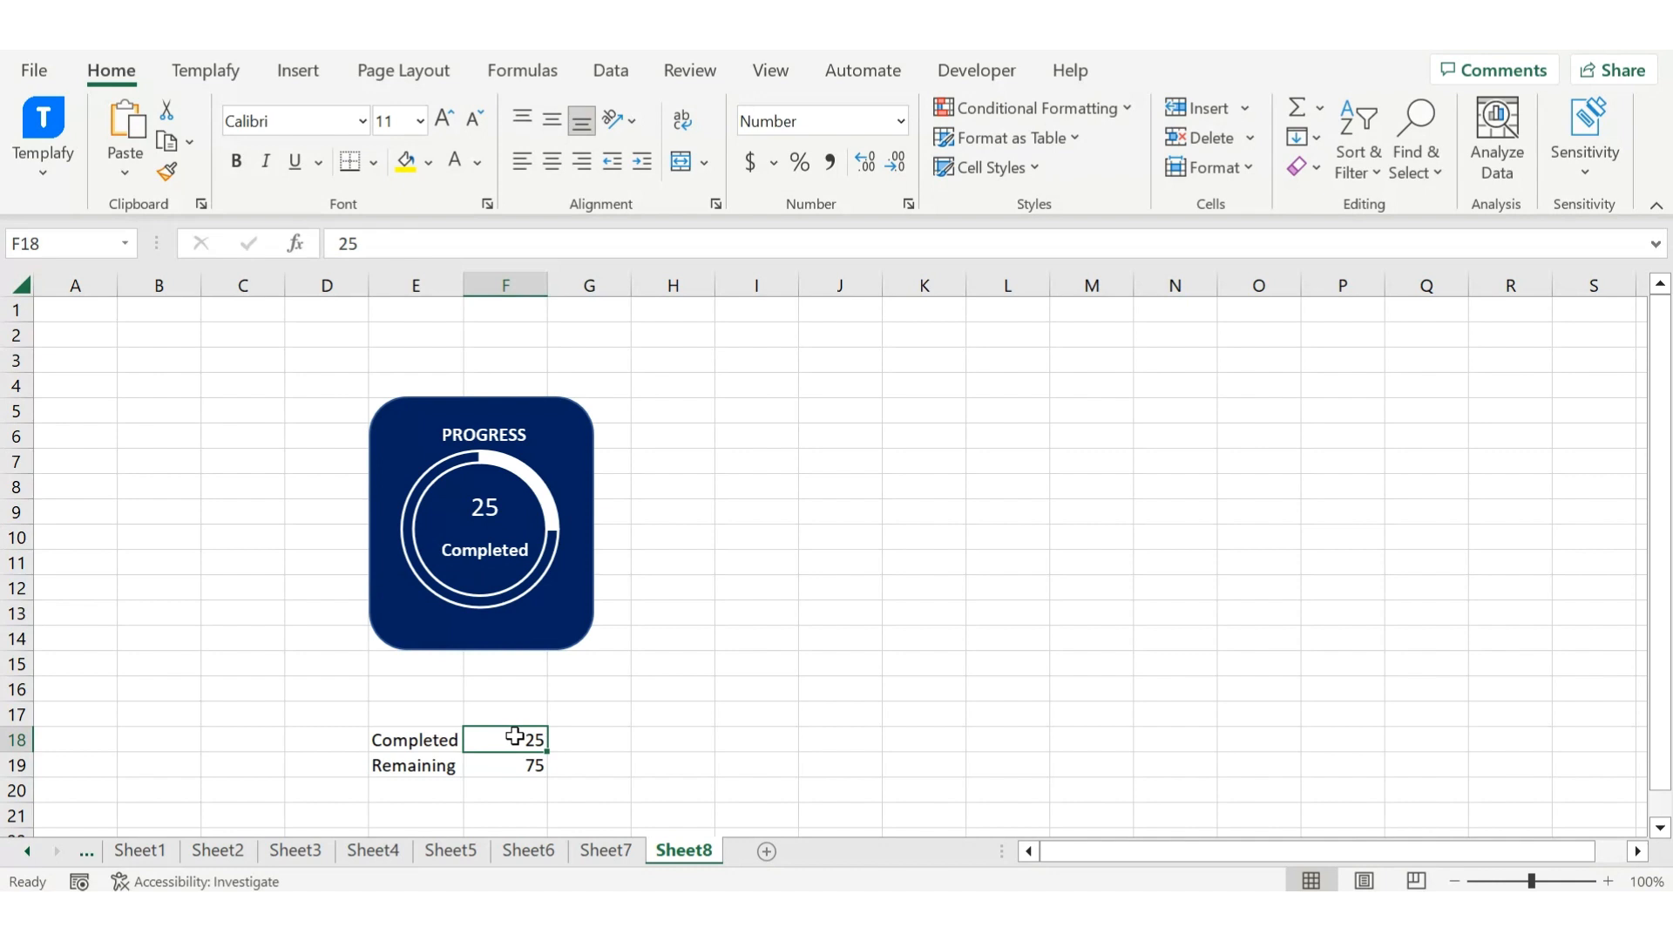
Enter 45, 75 and 100 in succession as the Completed value in F18 to test the progress chart
type("45")
key("Return")
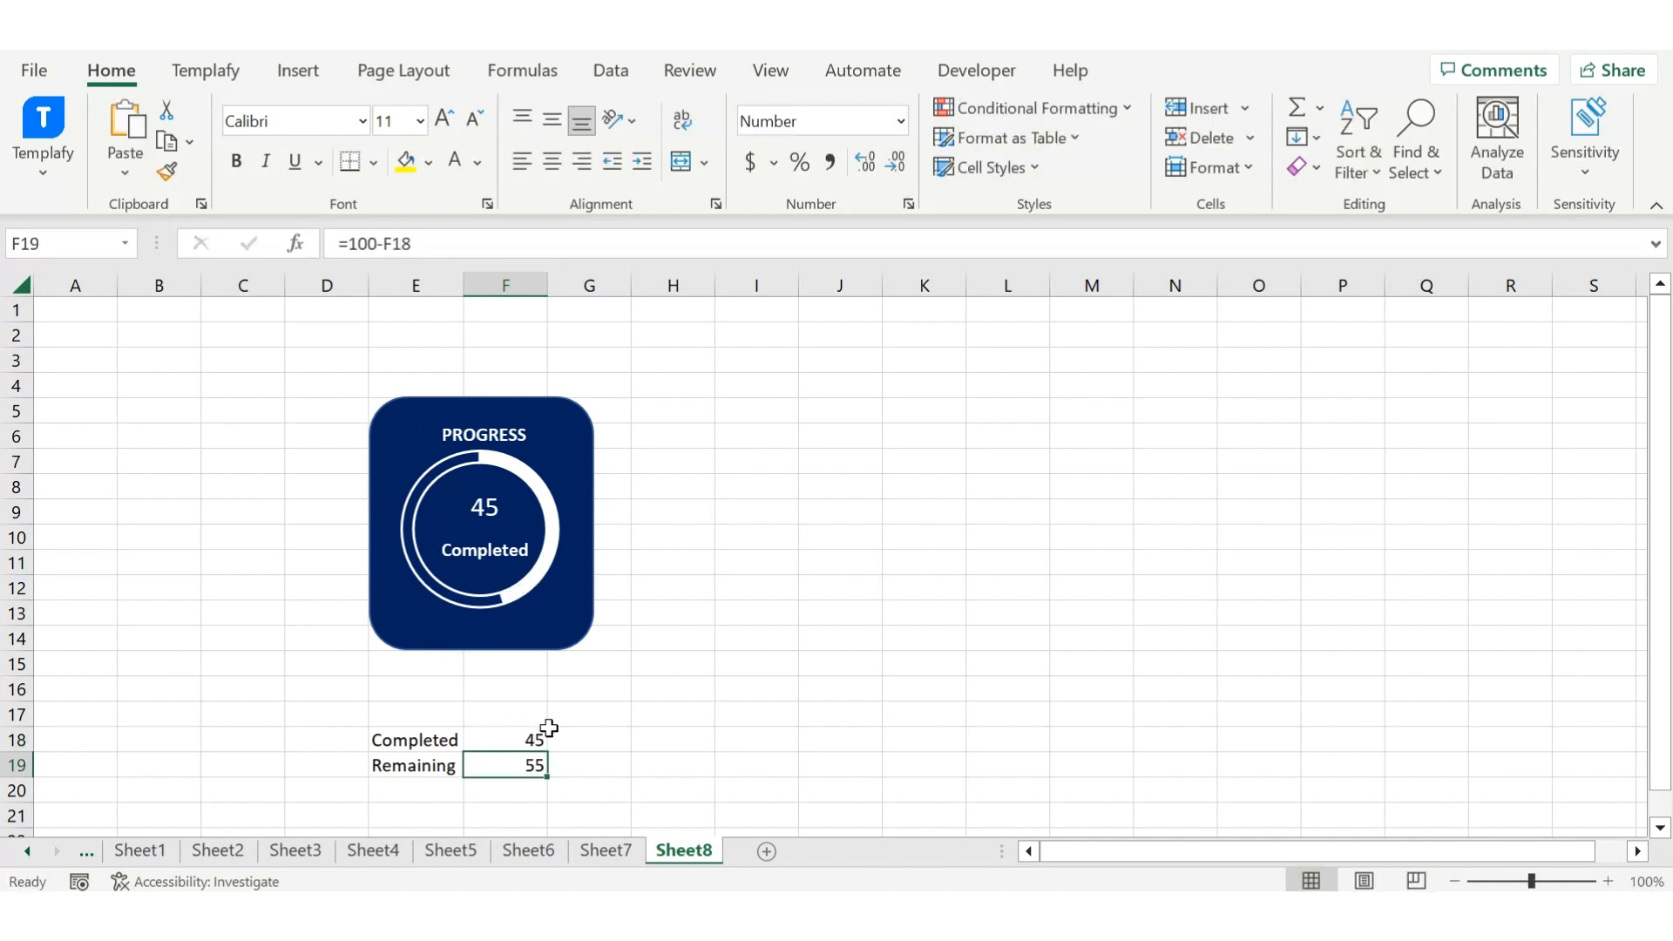
left_click(516, 741)
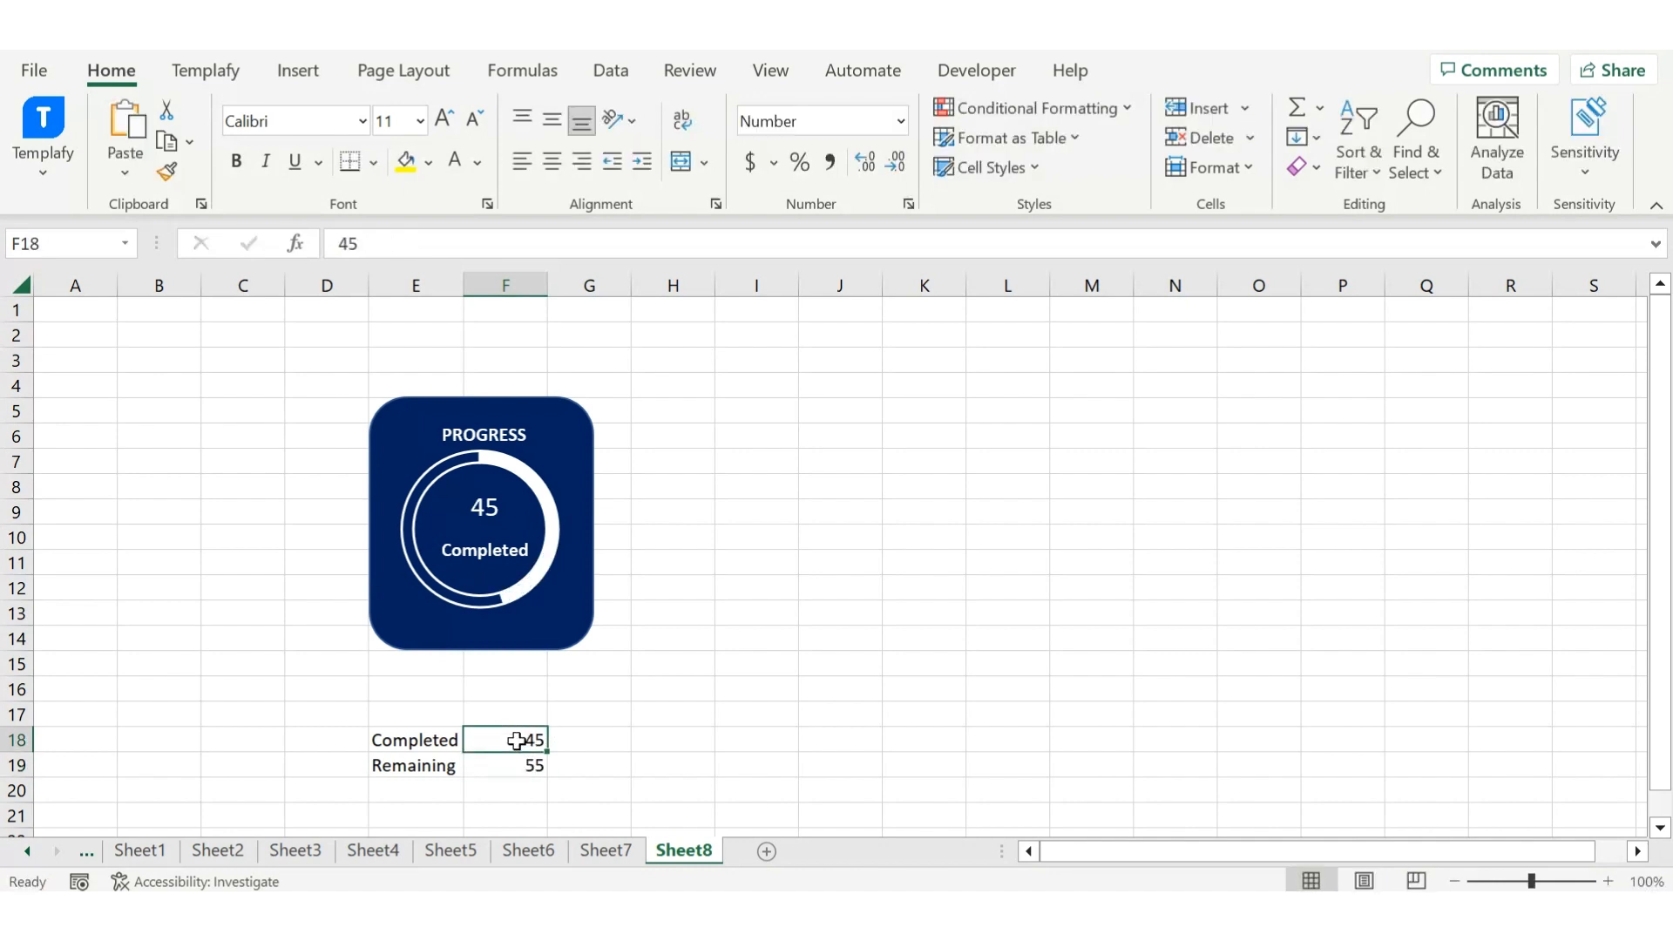
type("75")
key("Return")
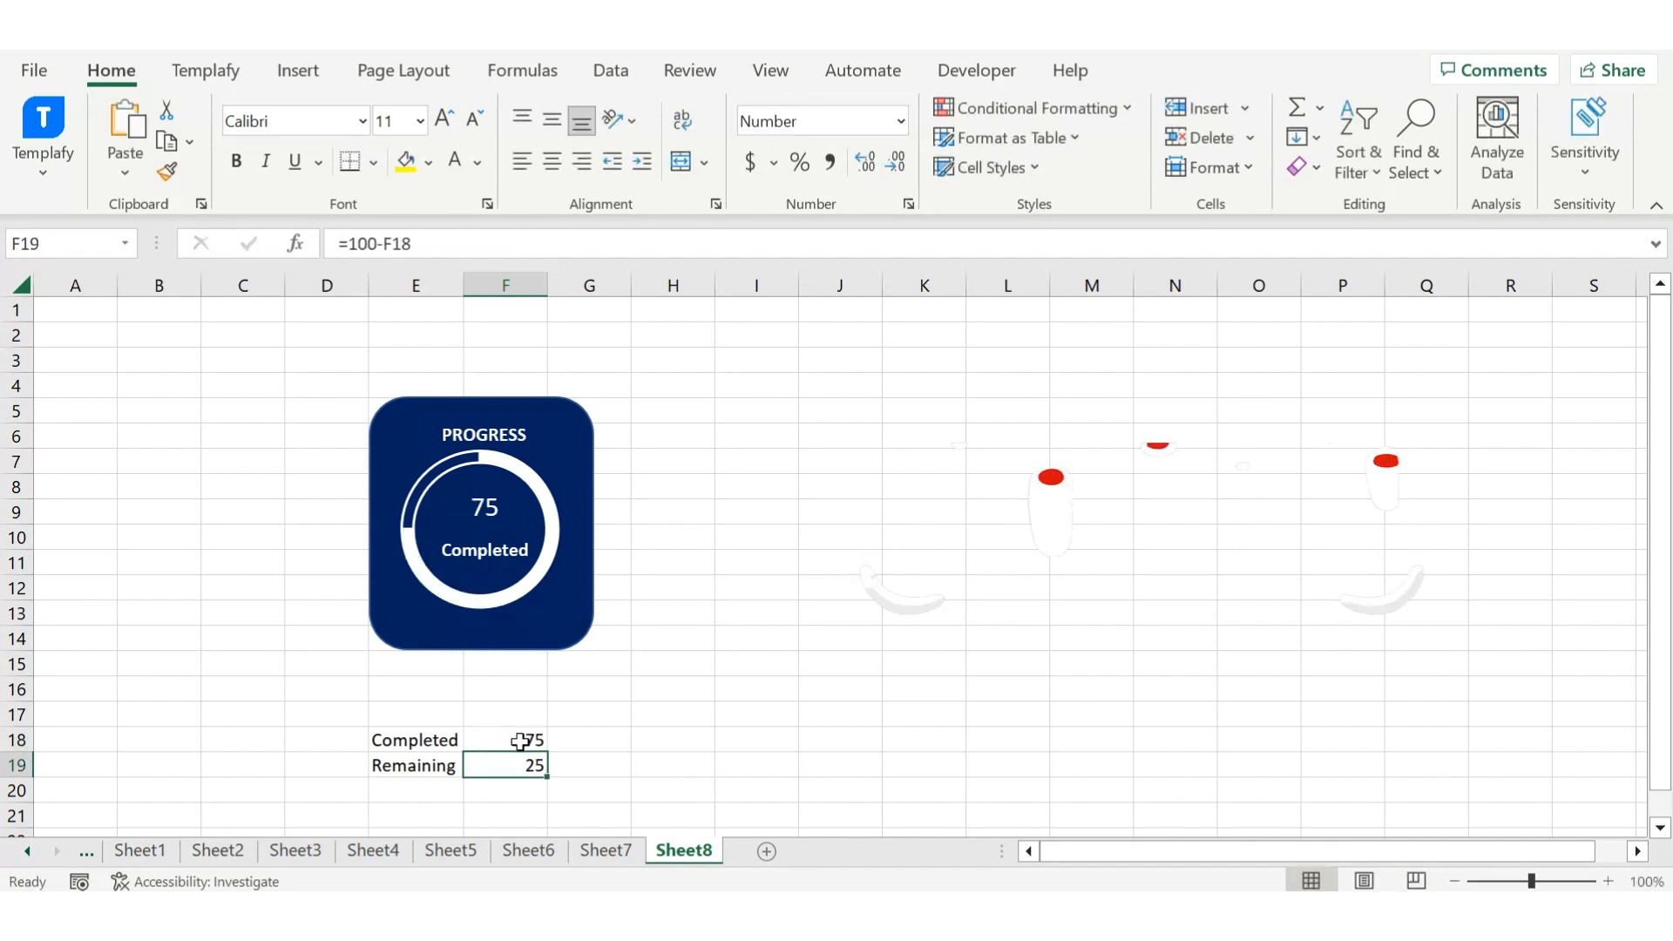
left_click(520, 742)
type("100")
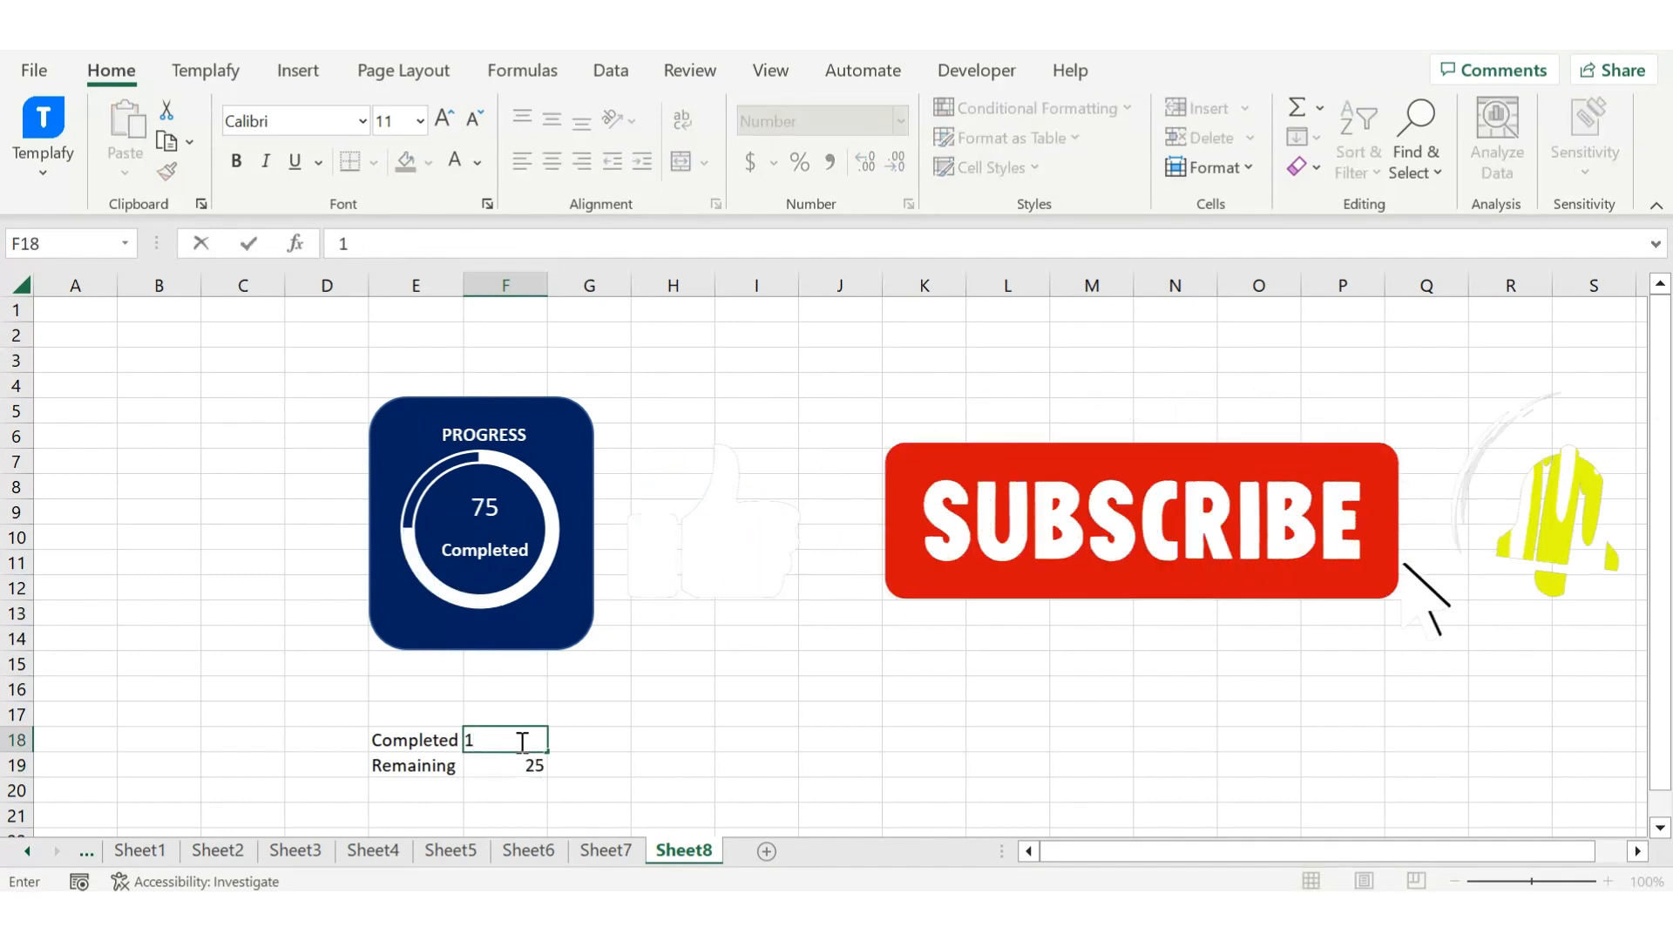
key("Return")
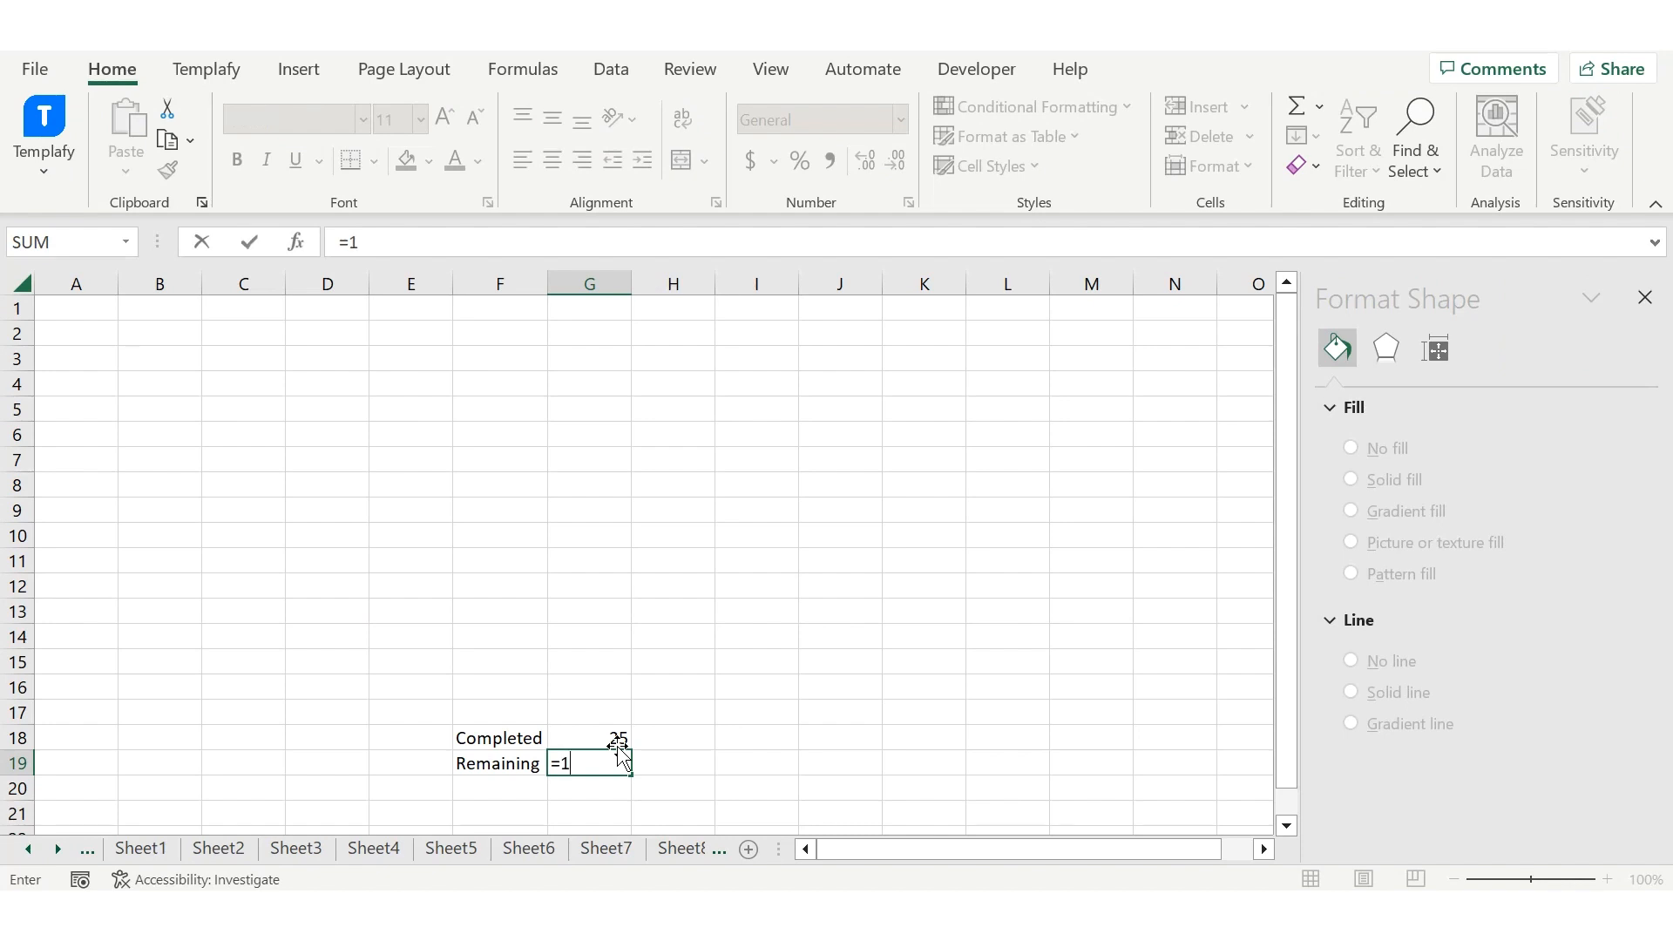
Complete the Remaining formula in G19 as =100-G18
type("00-")
left_click(573, 738)
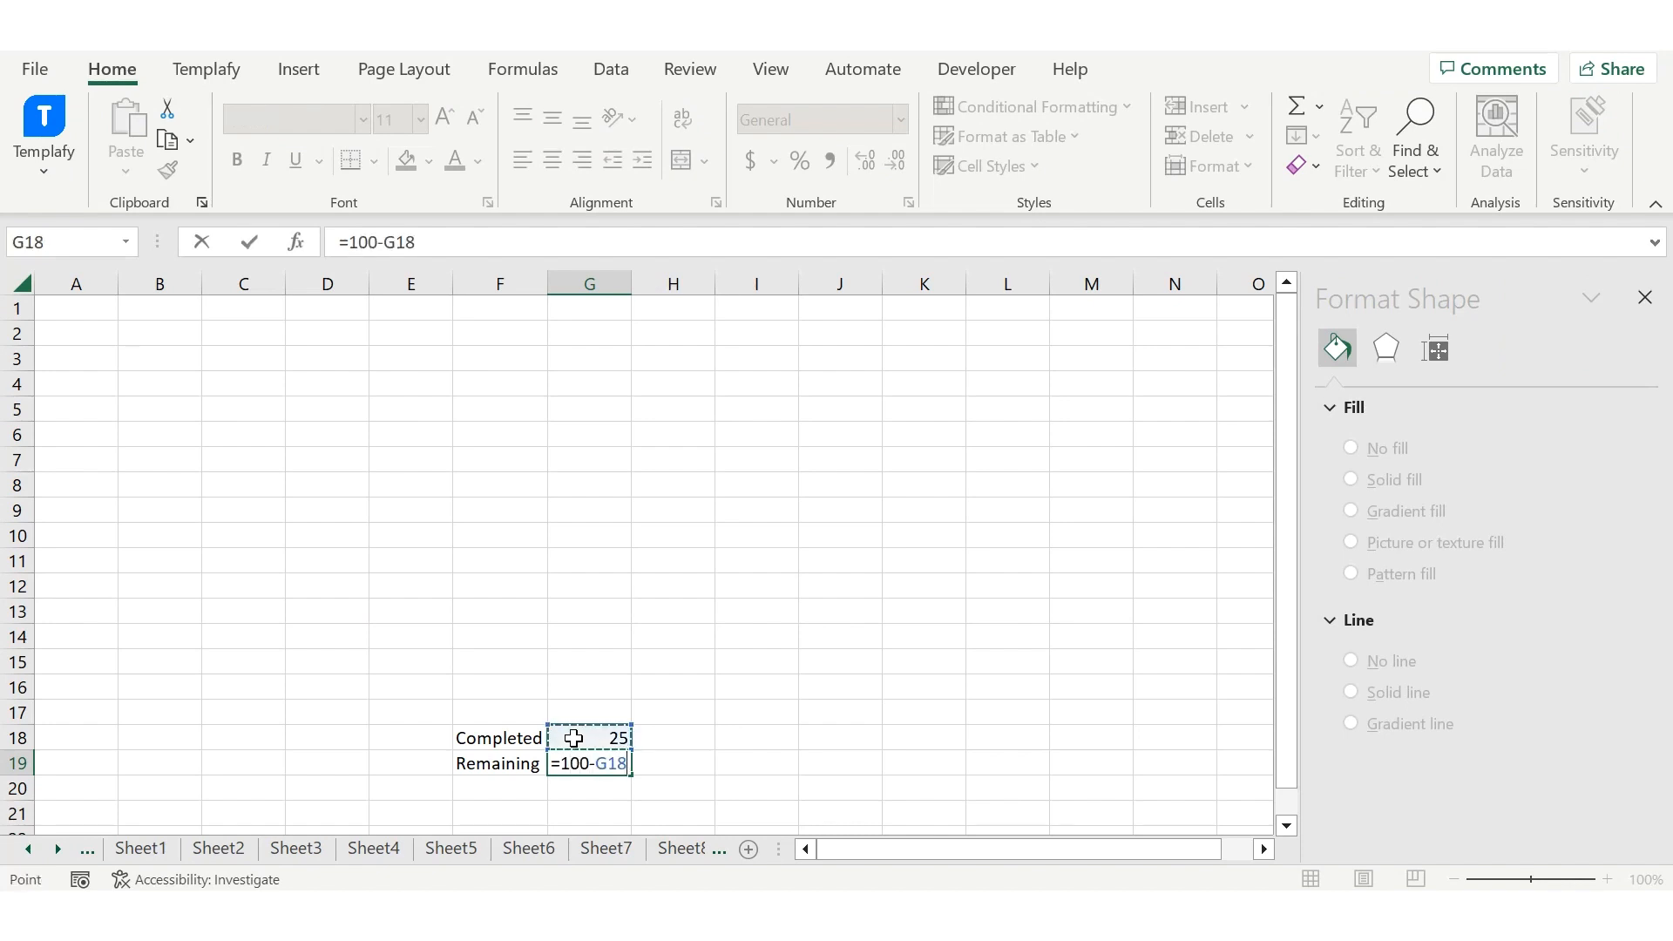
key("Return")
left_click(717, 702)
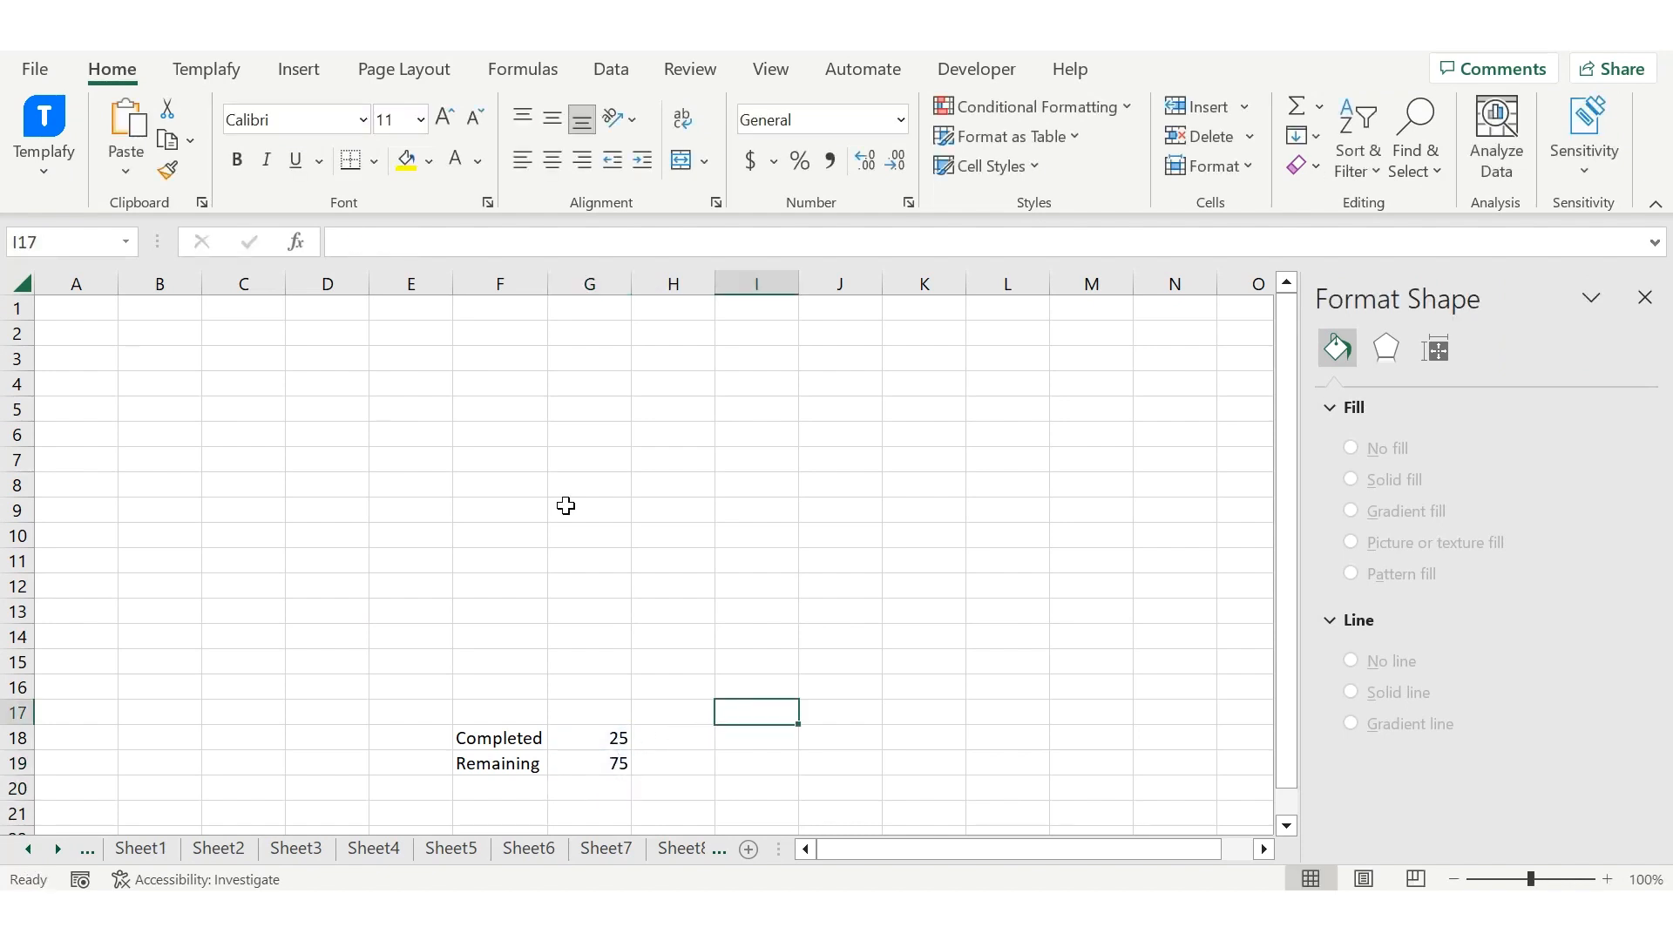
Insert a rounded rectangle about 2.42" high and 2.13" wide above the Completed and Remaining data
left_click(279, 77)
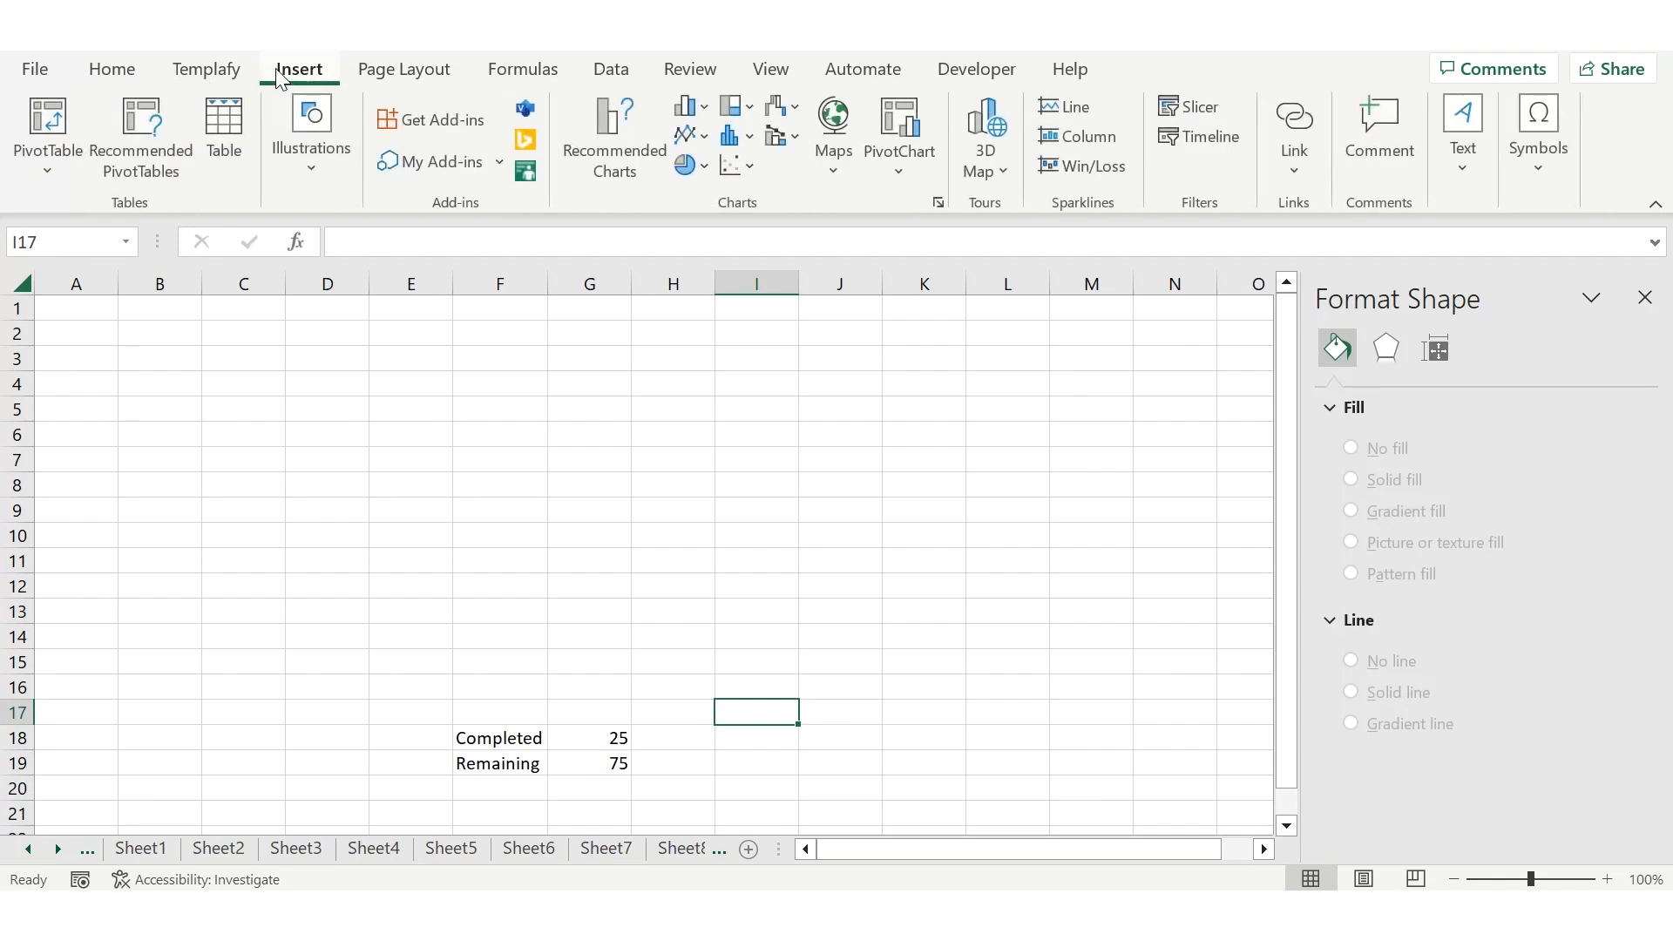
left_click(294, 155)
left_click(357, 255)
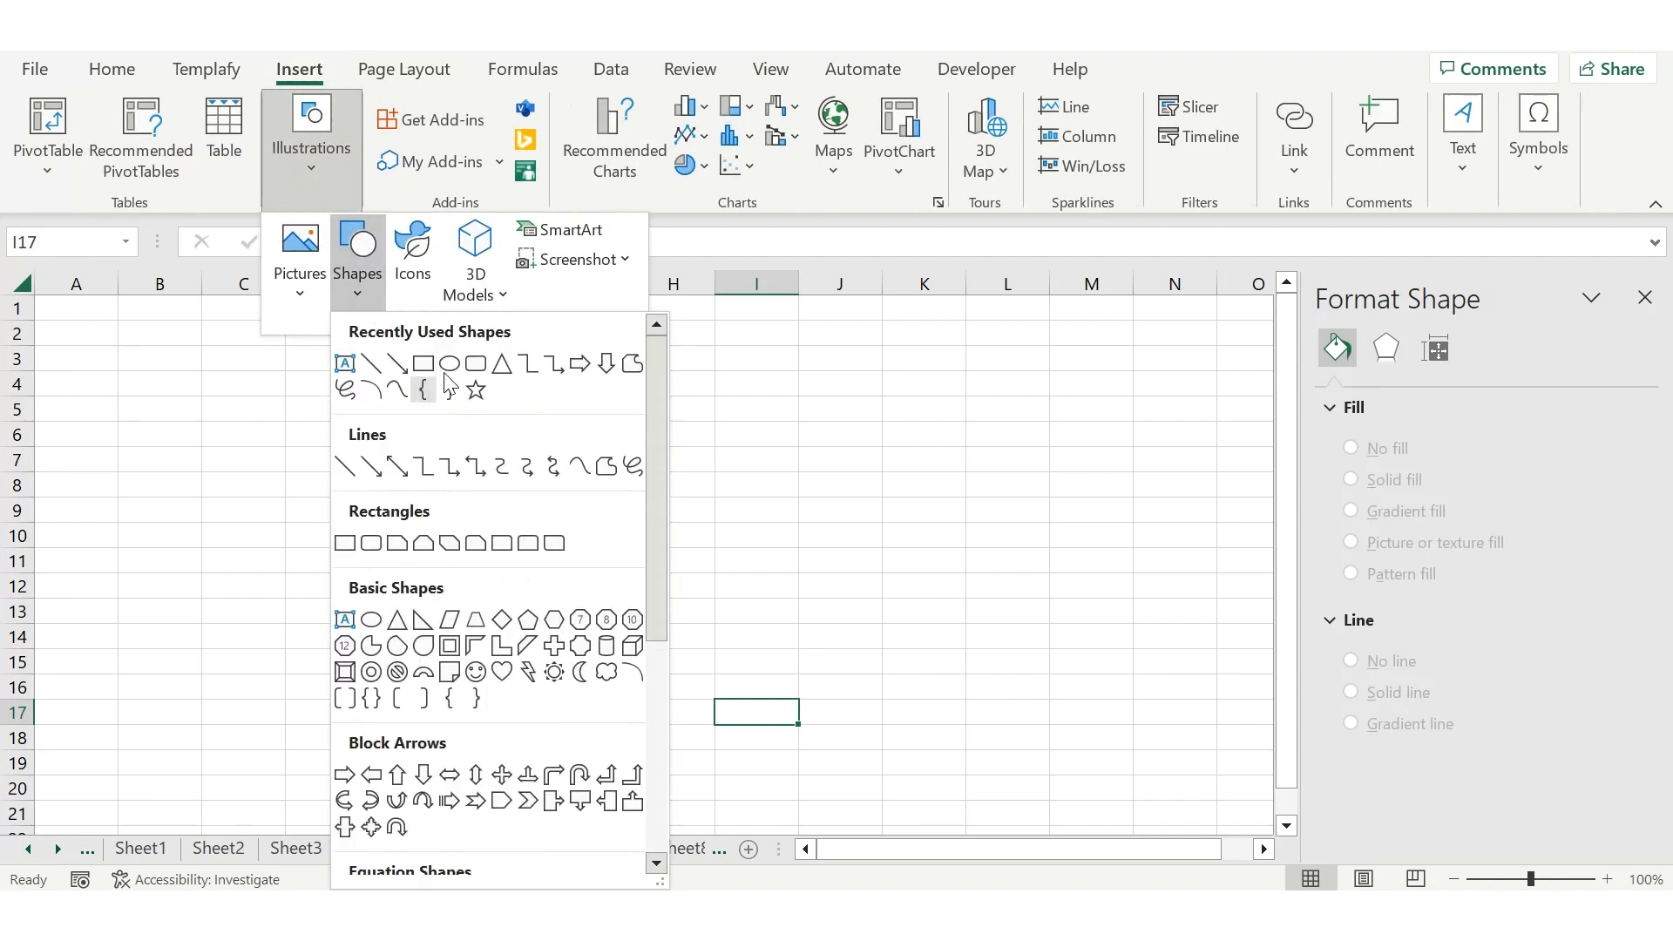
left_click(476, 364)
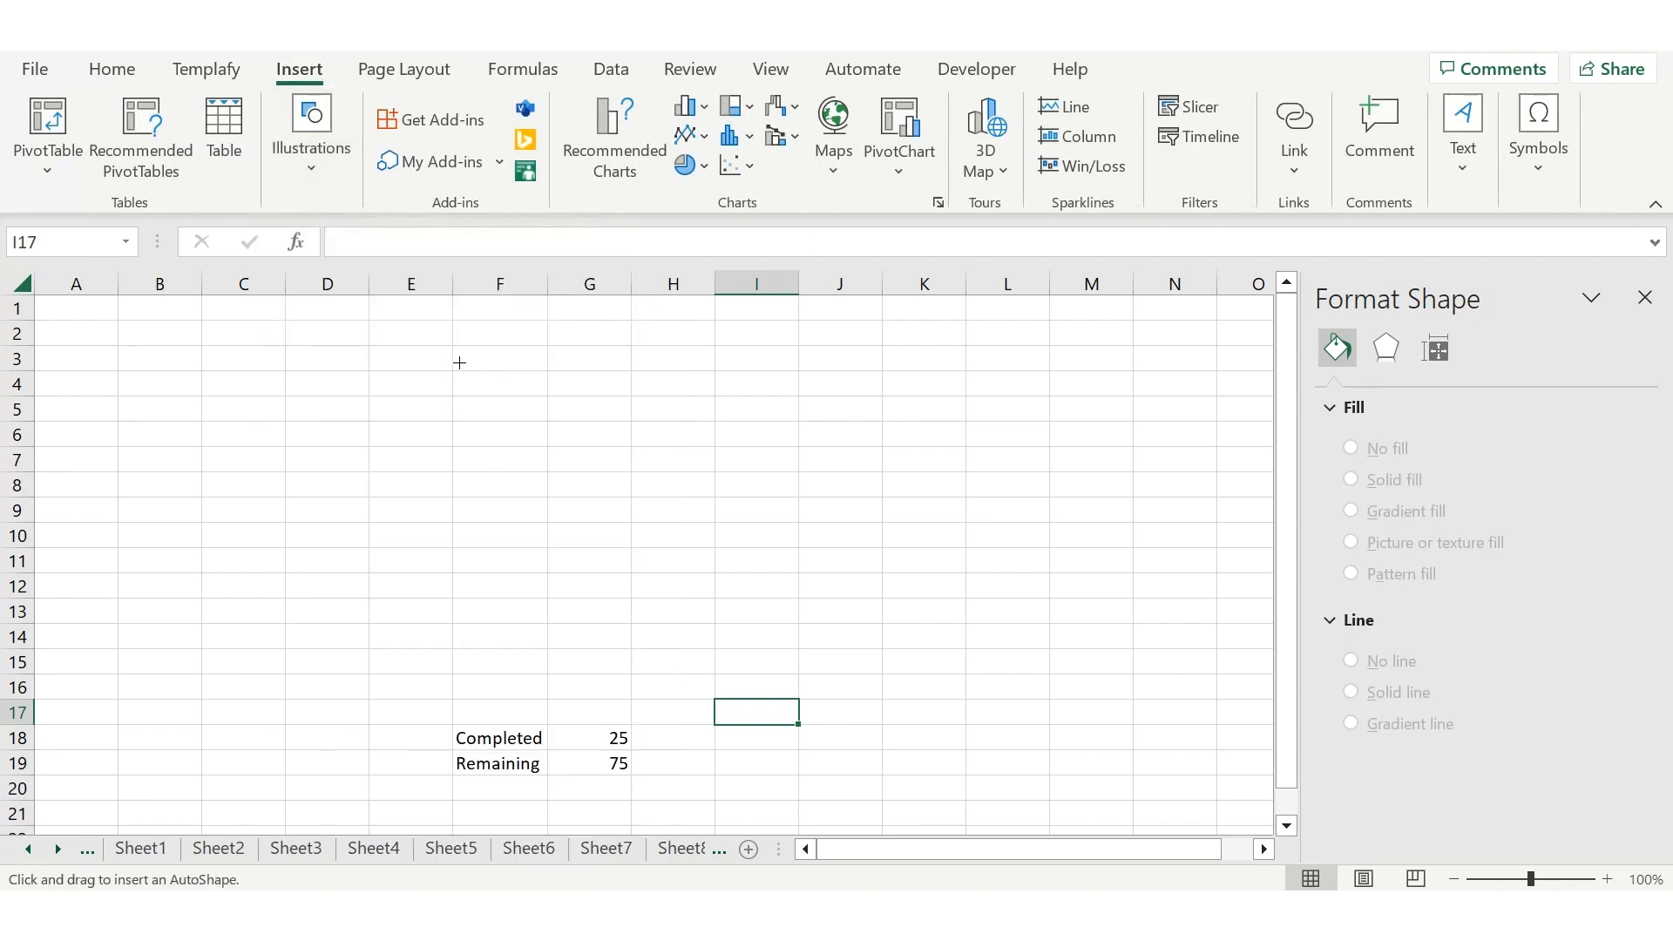
left_click_drag(452, 370, 719, 673)
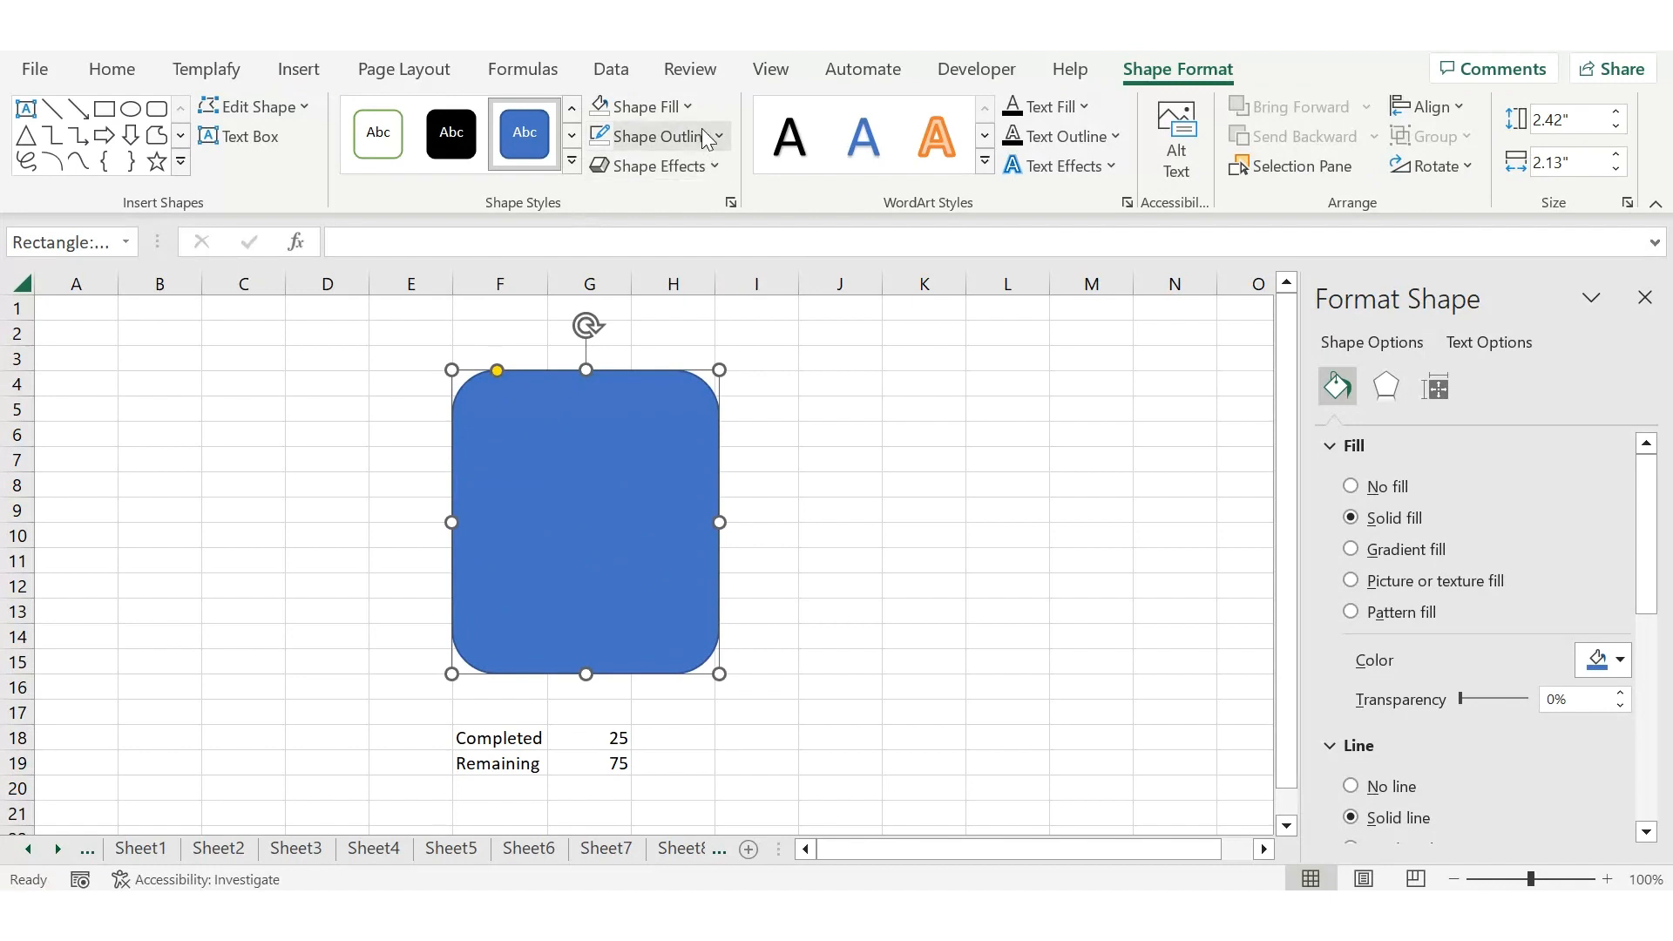
Fill the rounded rectangle with the standard dark blue colour
left_click(686, 108)
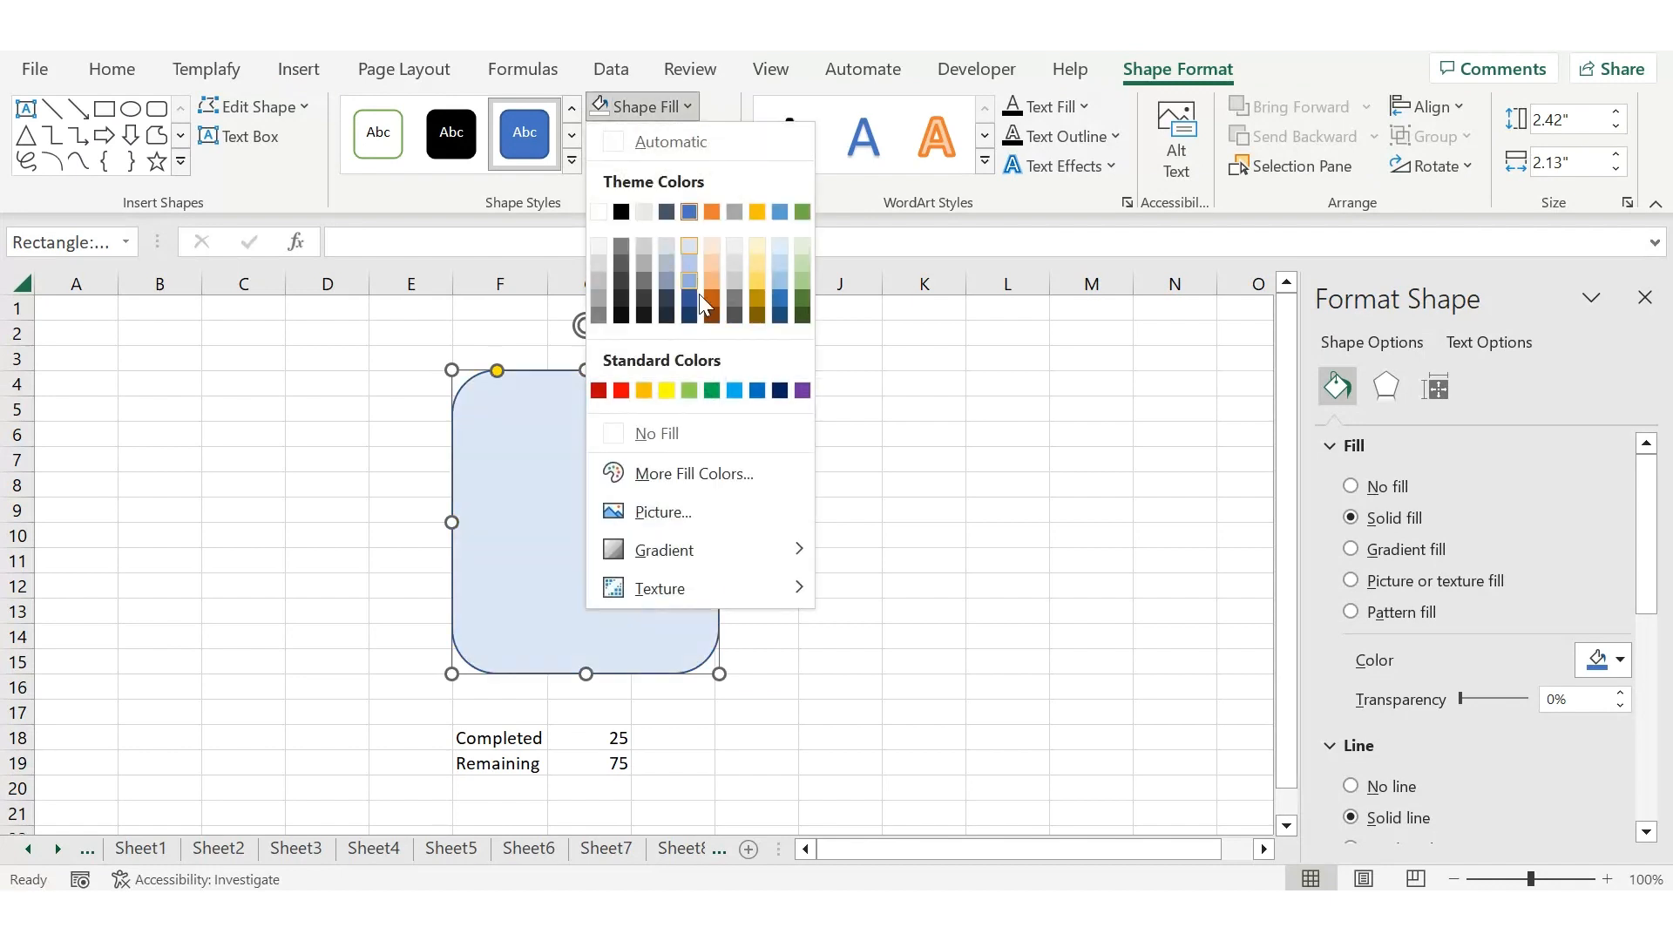
left_click(780, 391)
left_click(849, 433)
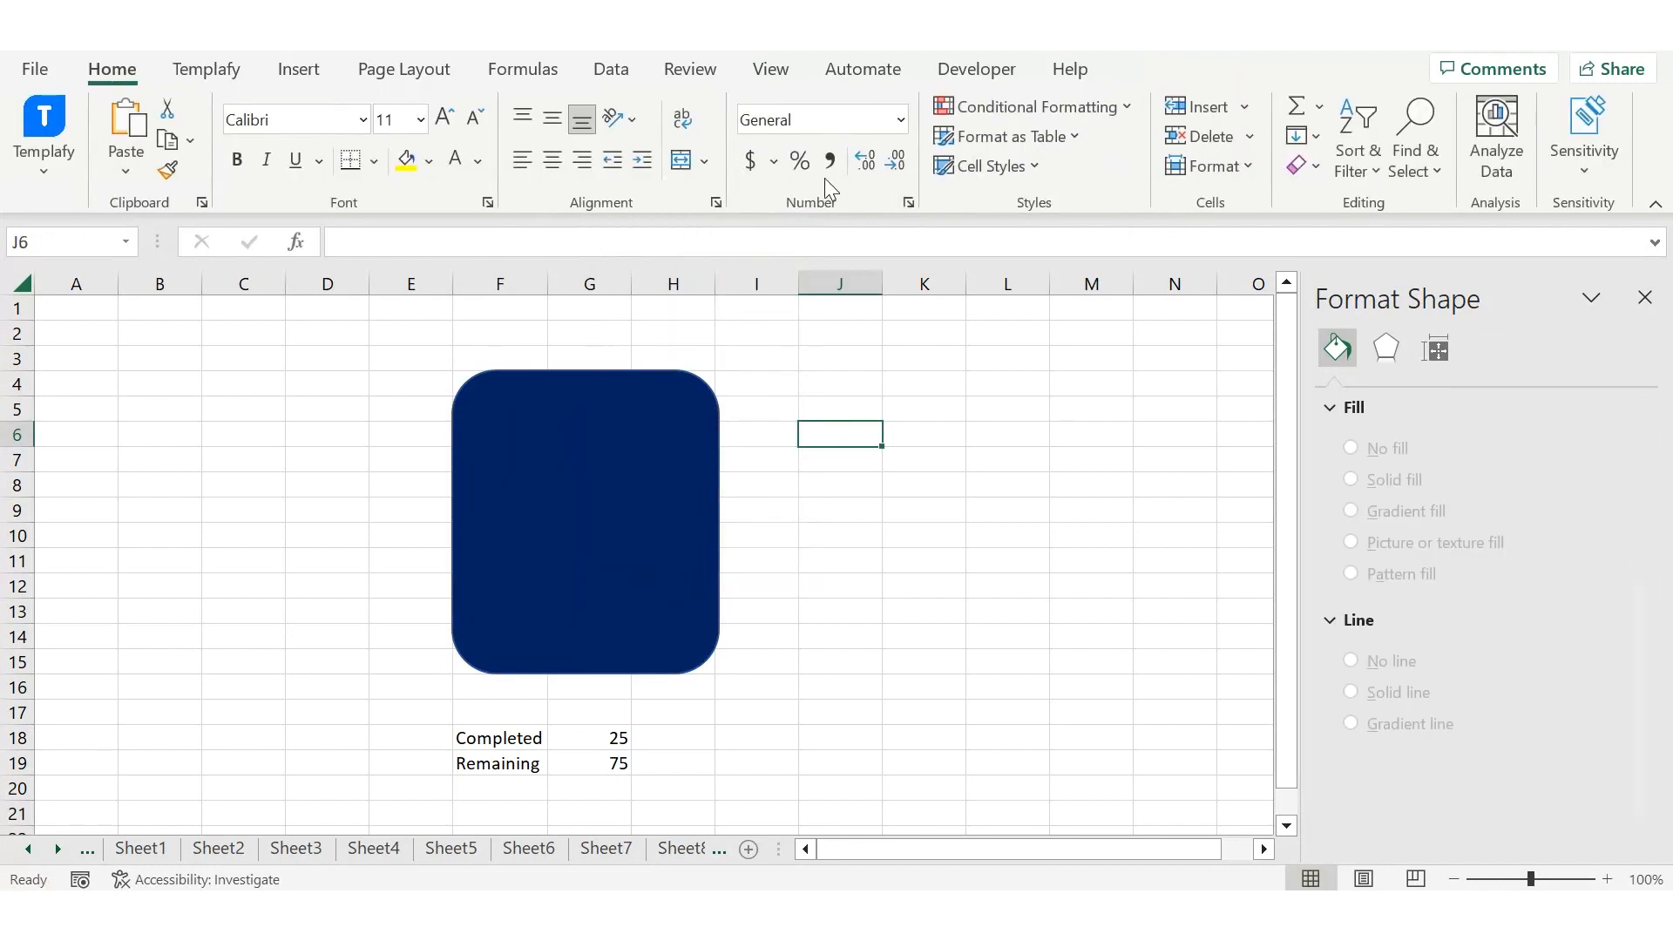
Add a text box about 0.51" by 1.37" reading Progress near the card's upper edge, with the text centred horizontally and vertically
left_click(296, 69)
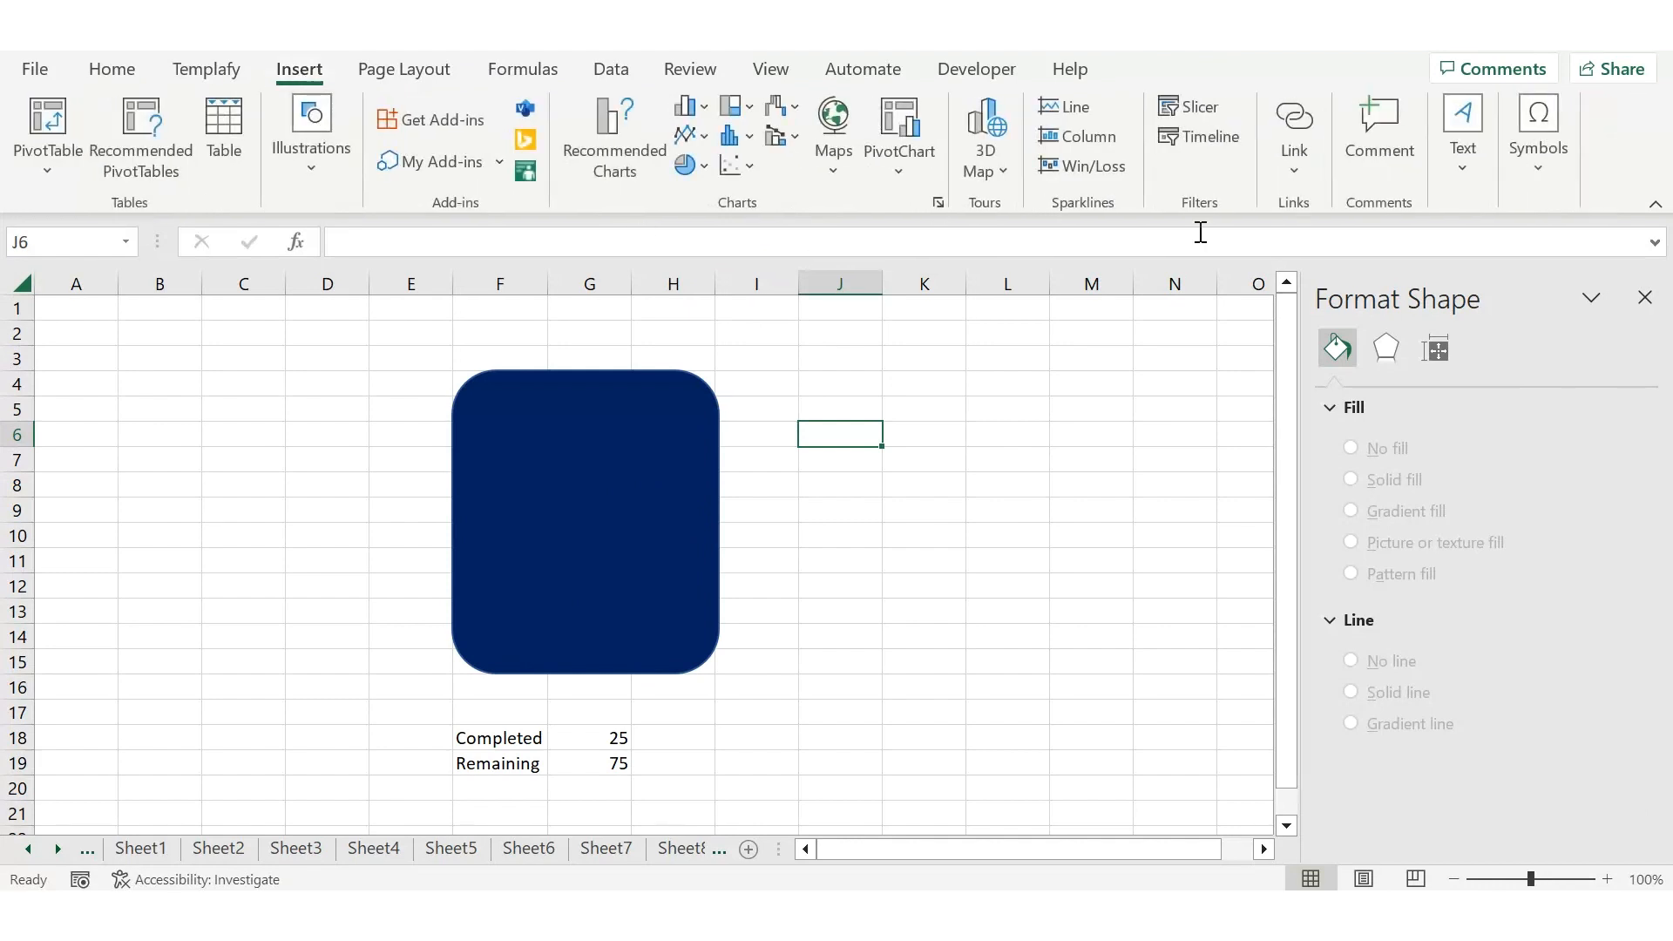
left_click(1463, 144)
left_click(1364, 242)
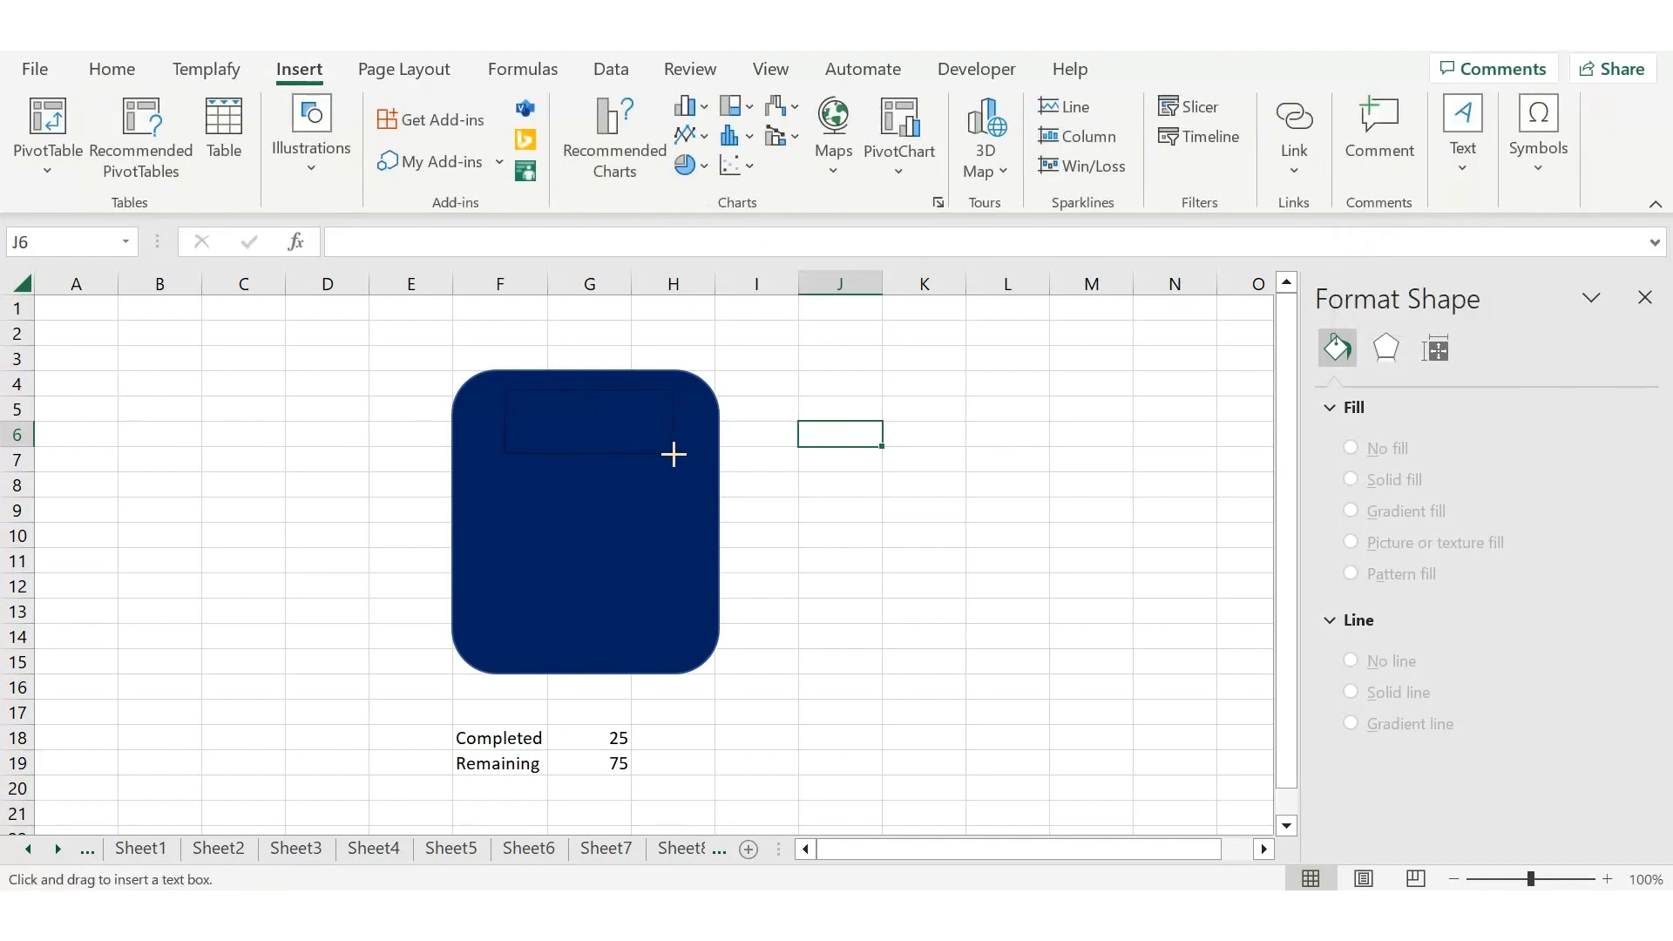
left_click_drag(673, 453, 676, 453)
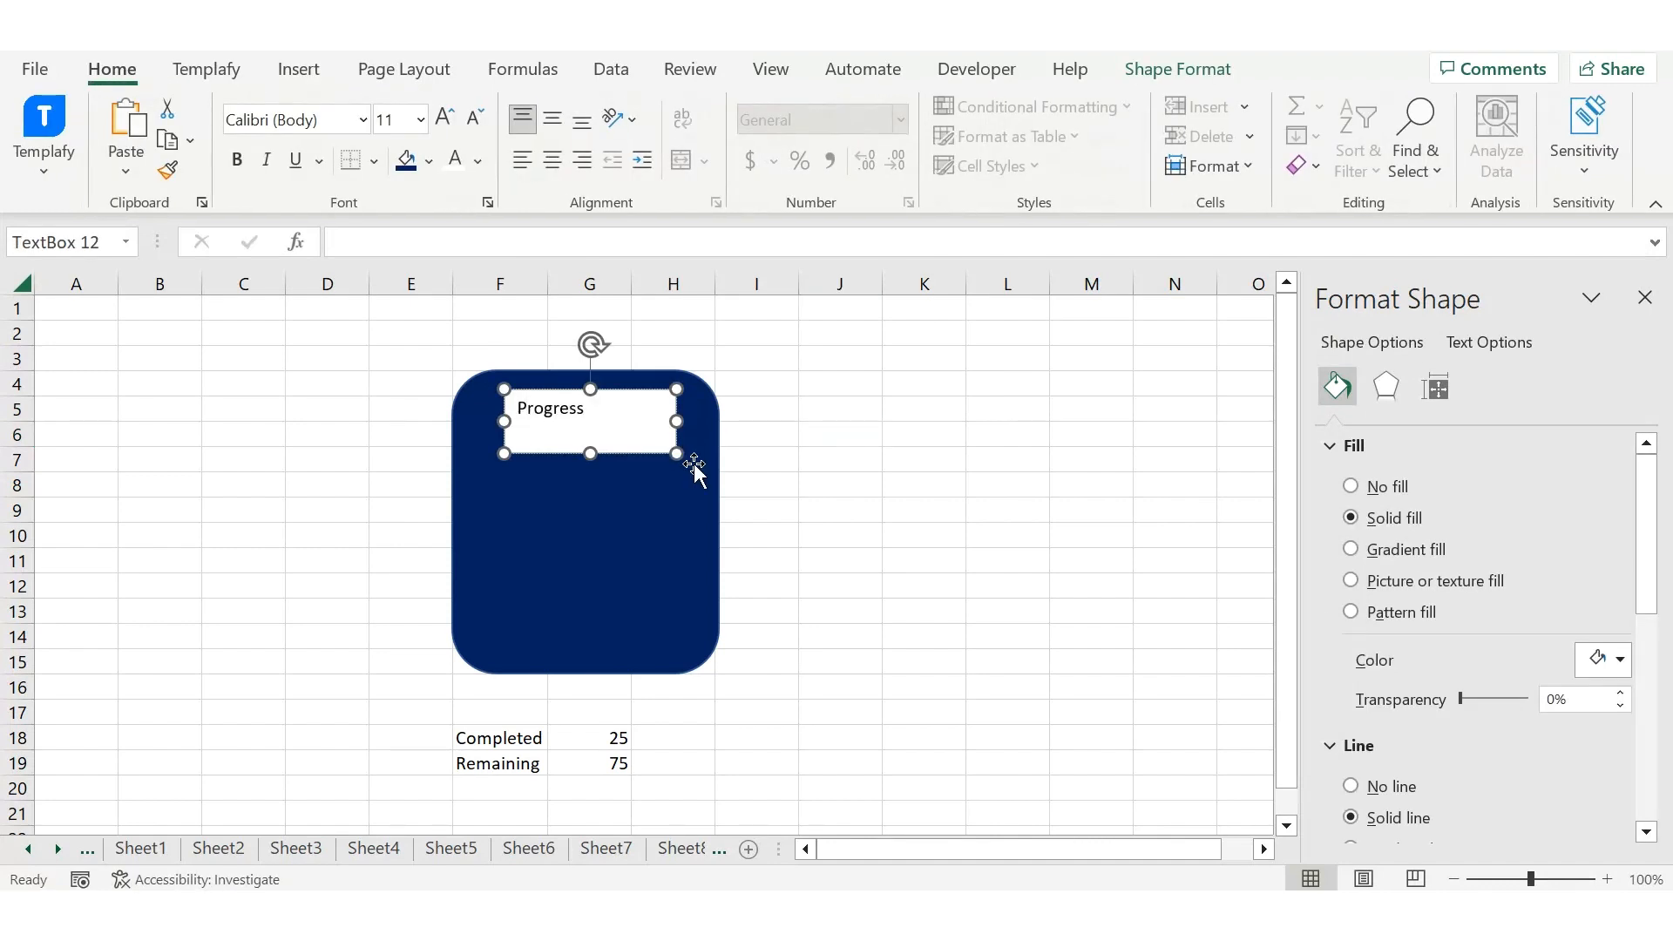
left_click(545, 164)
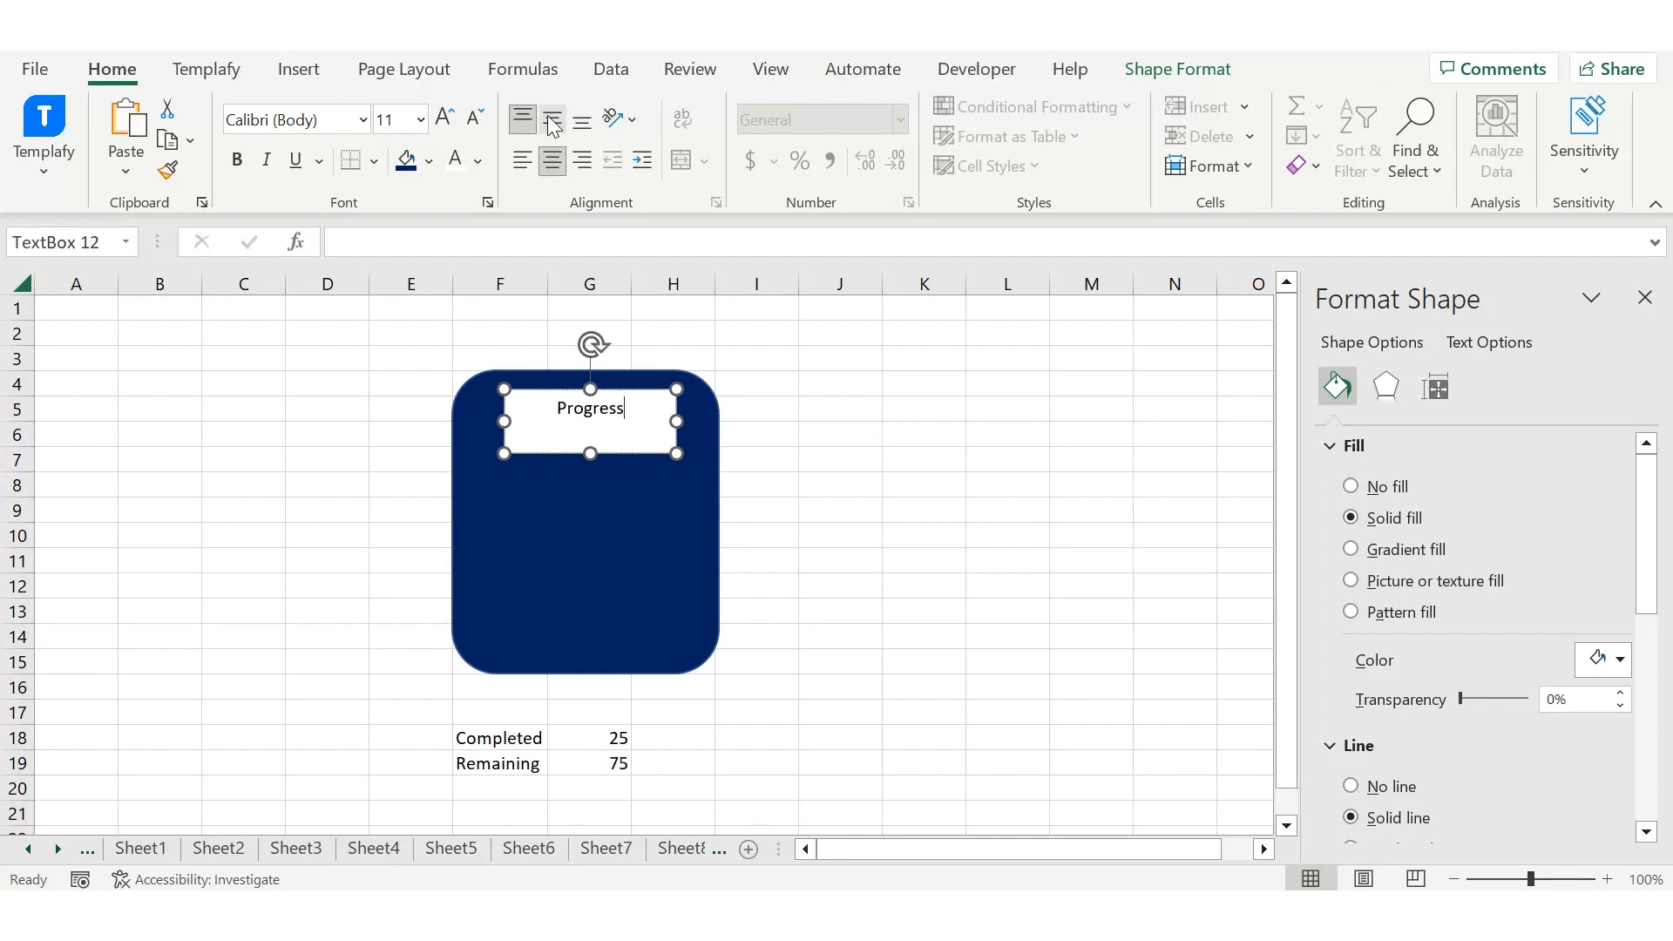
left_click(547, 115)
Format the Progress text as 18 pt, bold and white
double_click(579, 417)
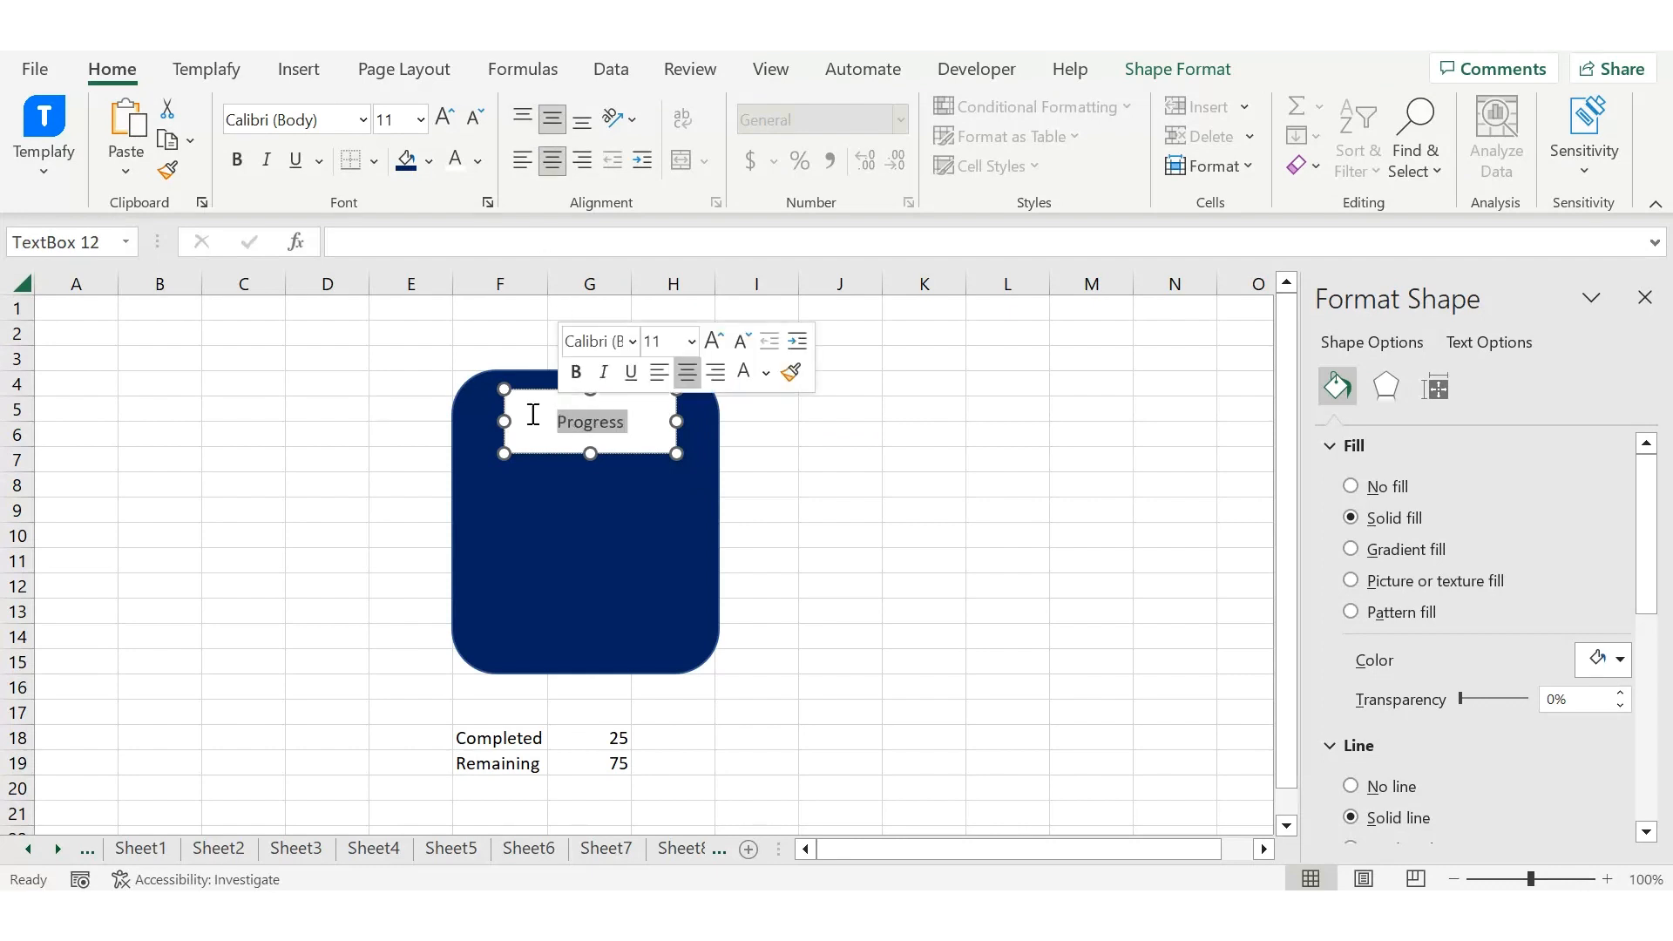
left_click(446, 115)
left_click(445, 115)
left_click(445, 115)
left_click(445, 115)
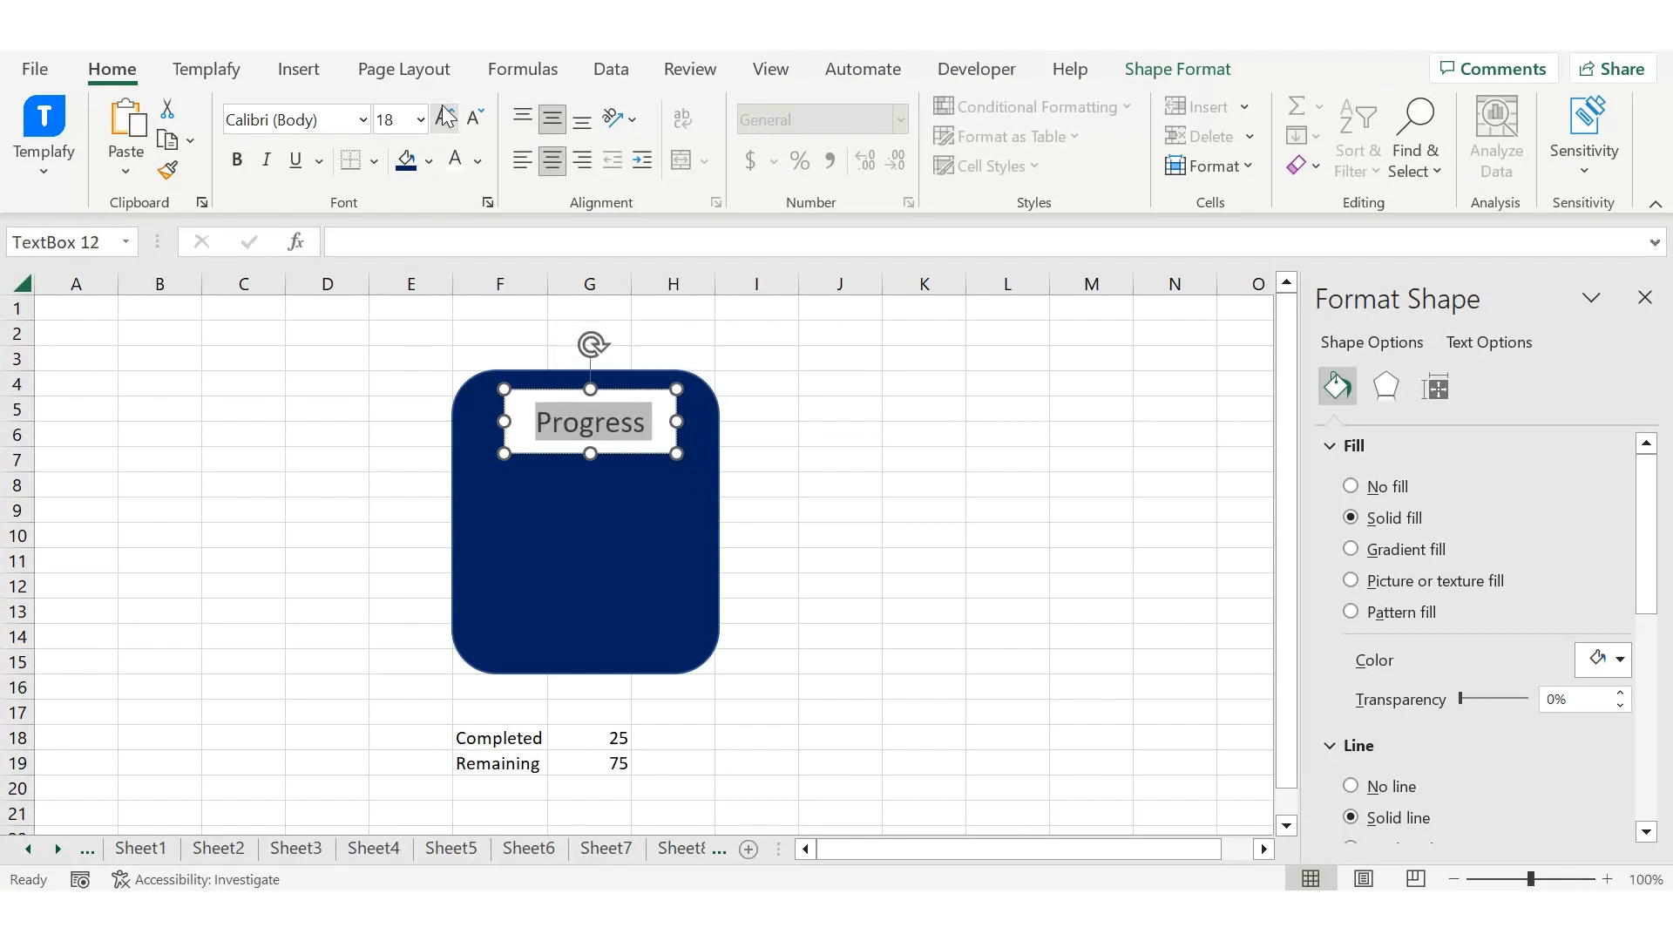
left_click(237, 162)
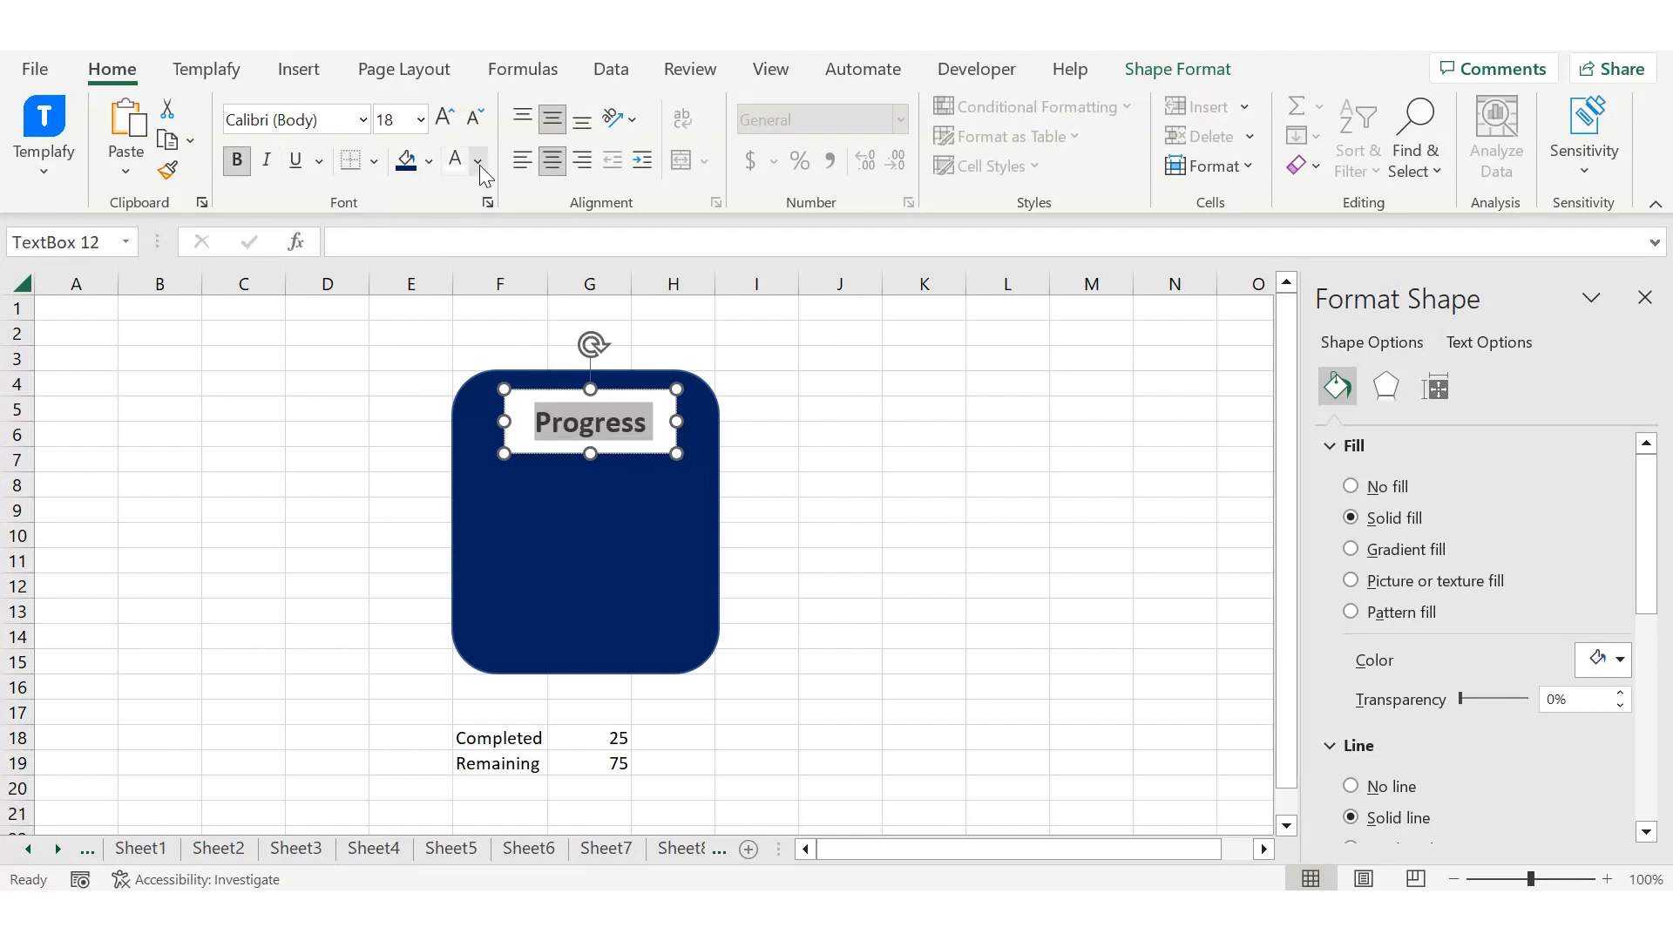
left_click(452, 162)
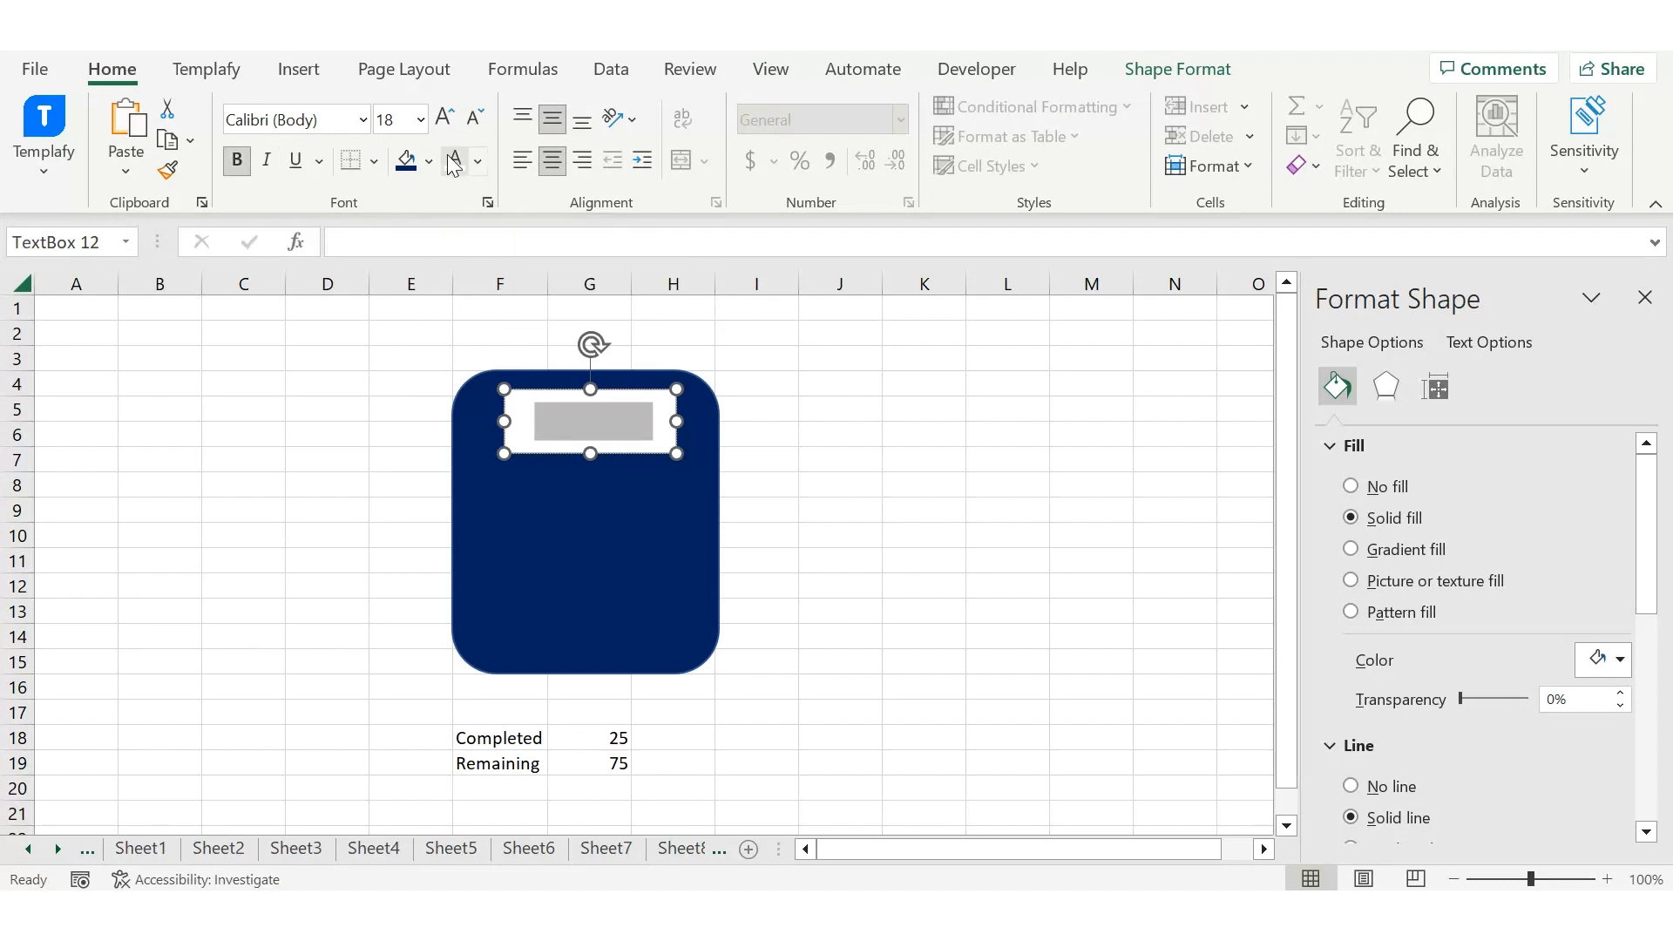
Remove the fill and outline of the Progress text box
left_click(1168, 69)
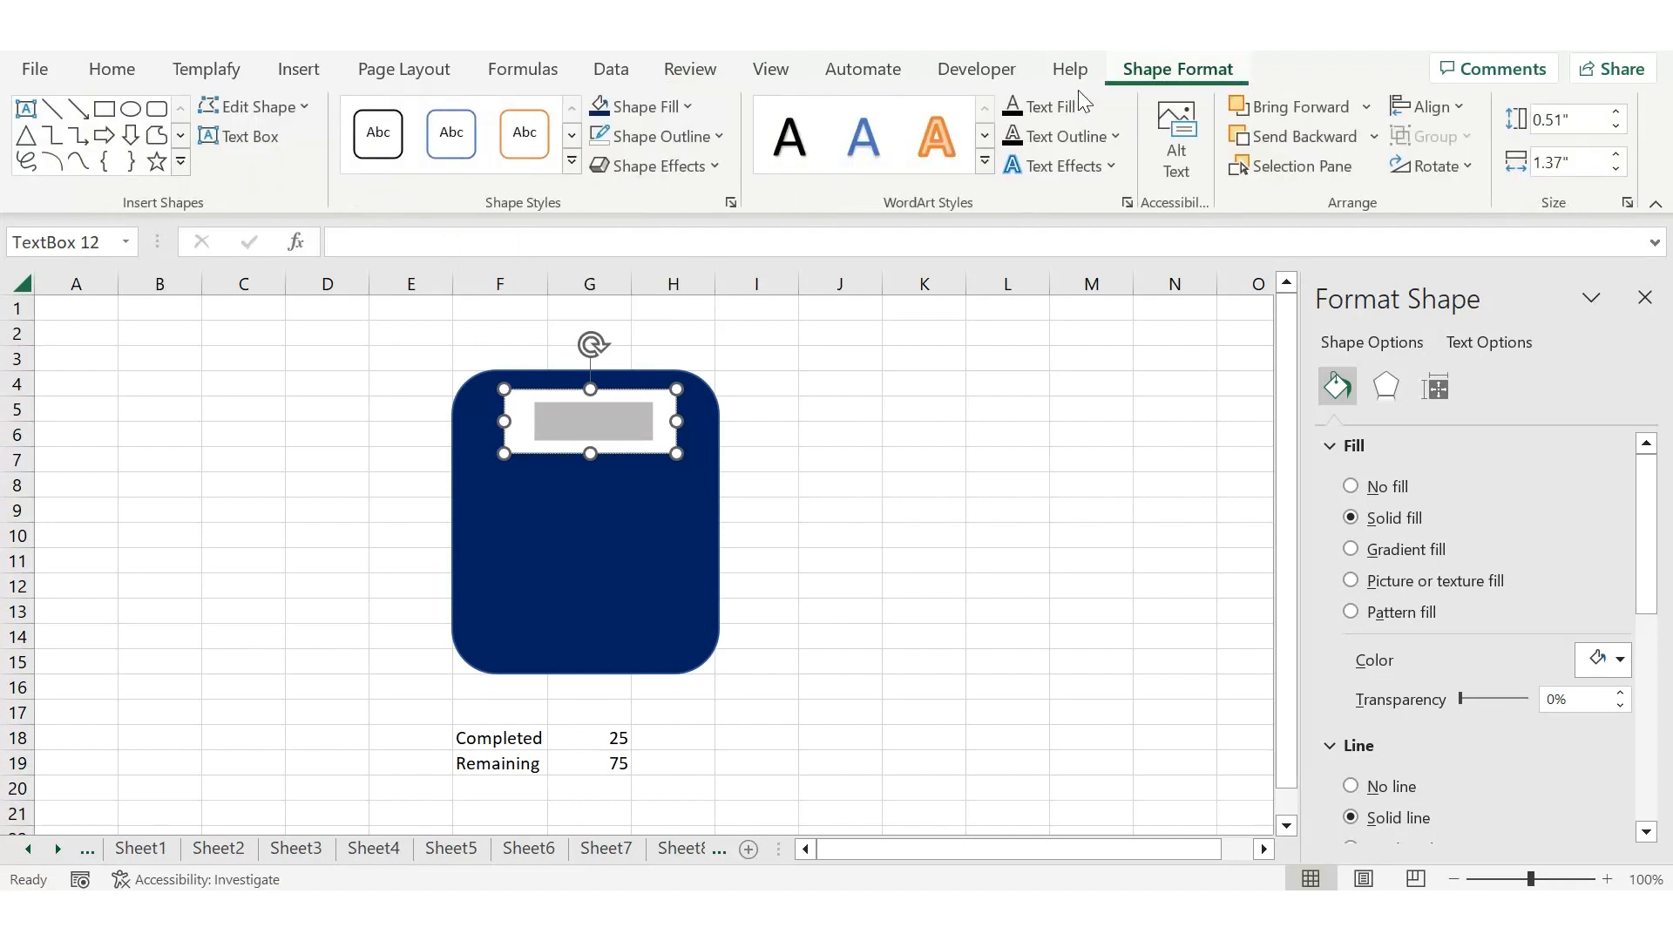
left_click(626, 116)
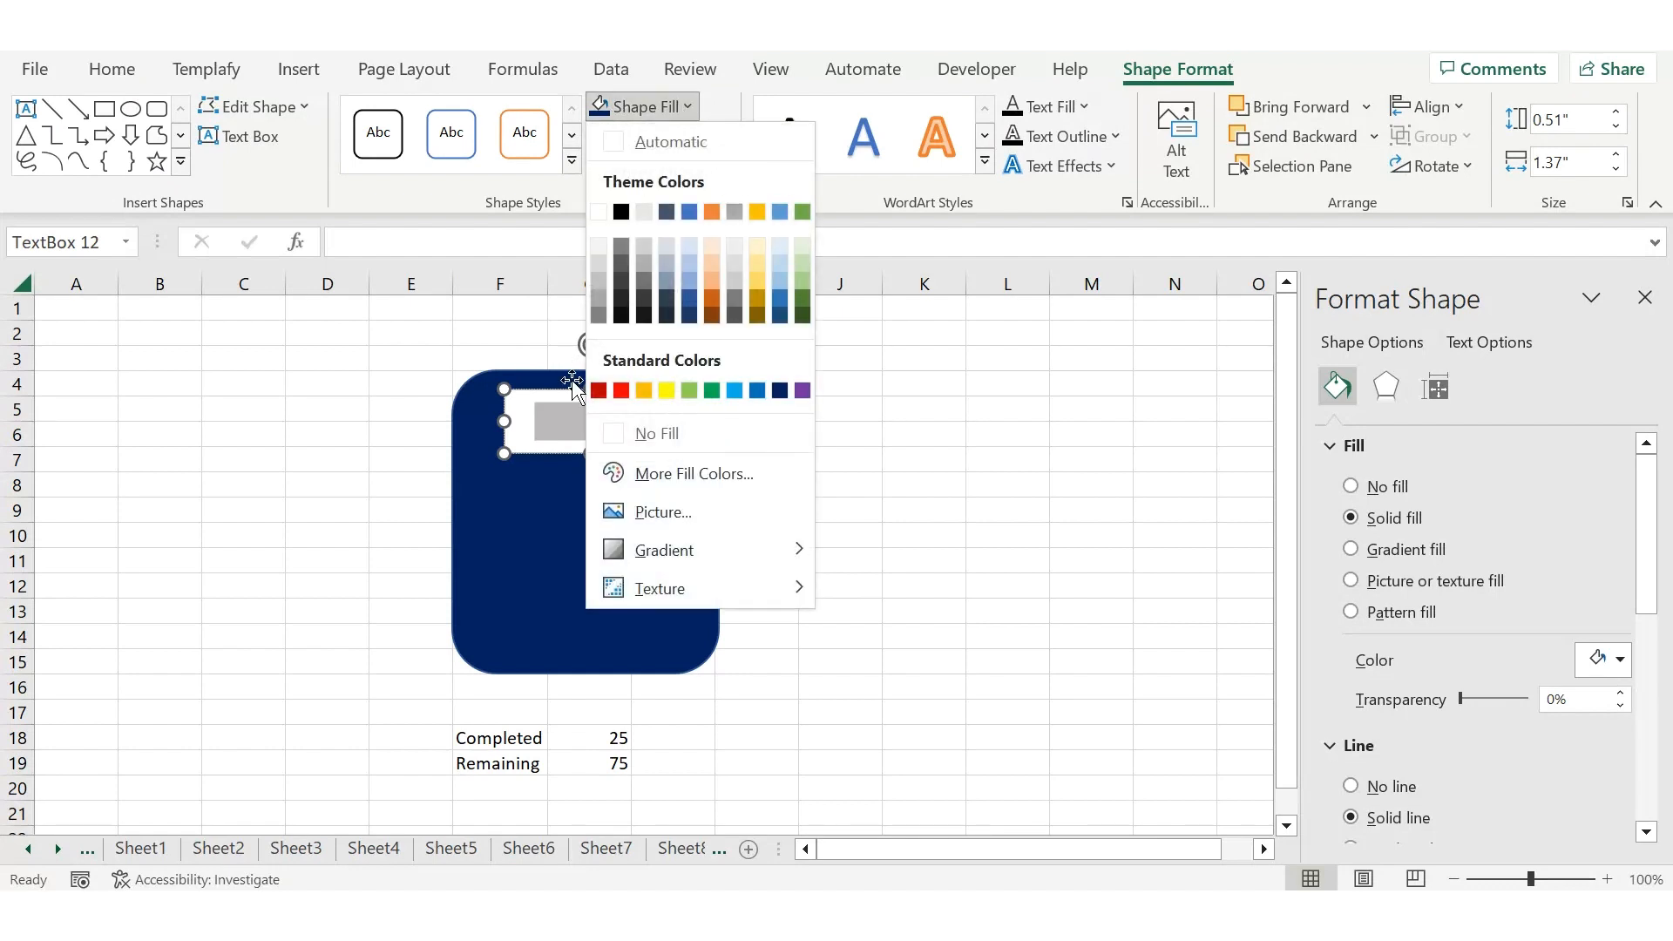
left_click(626, 444)
left_click(672, 133)
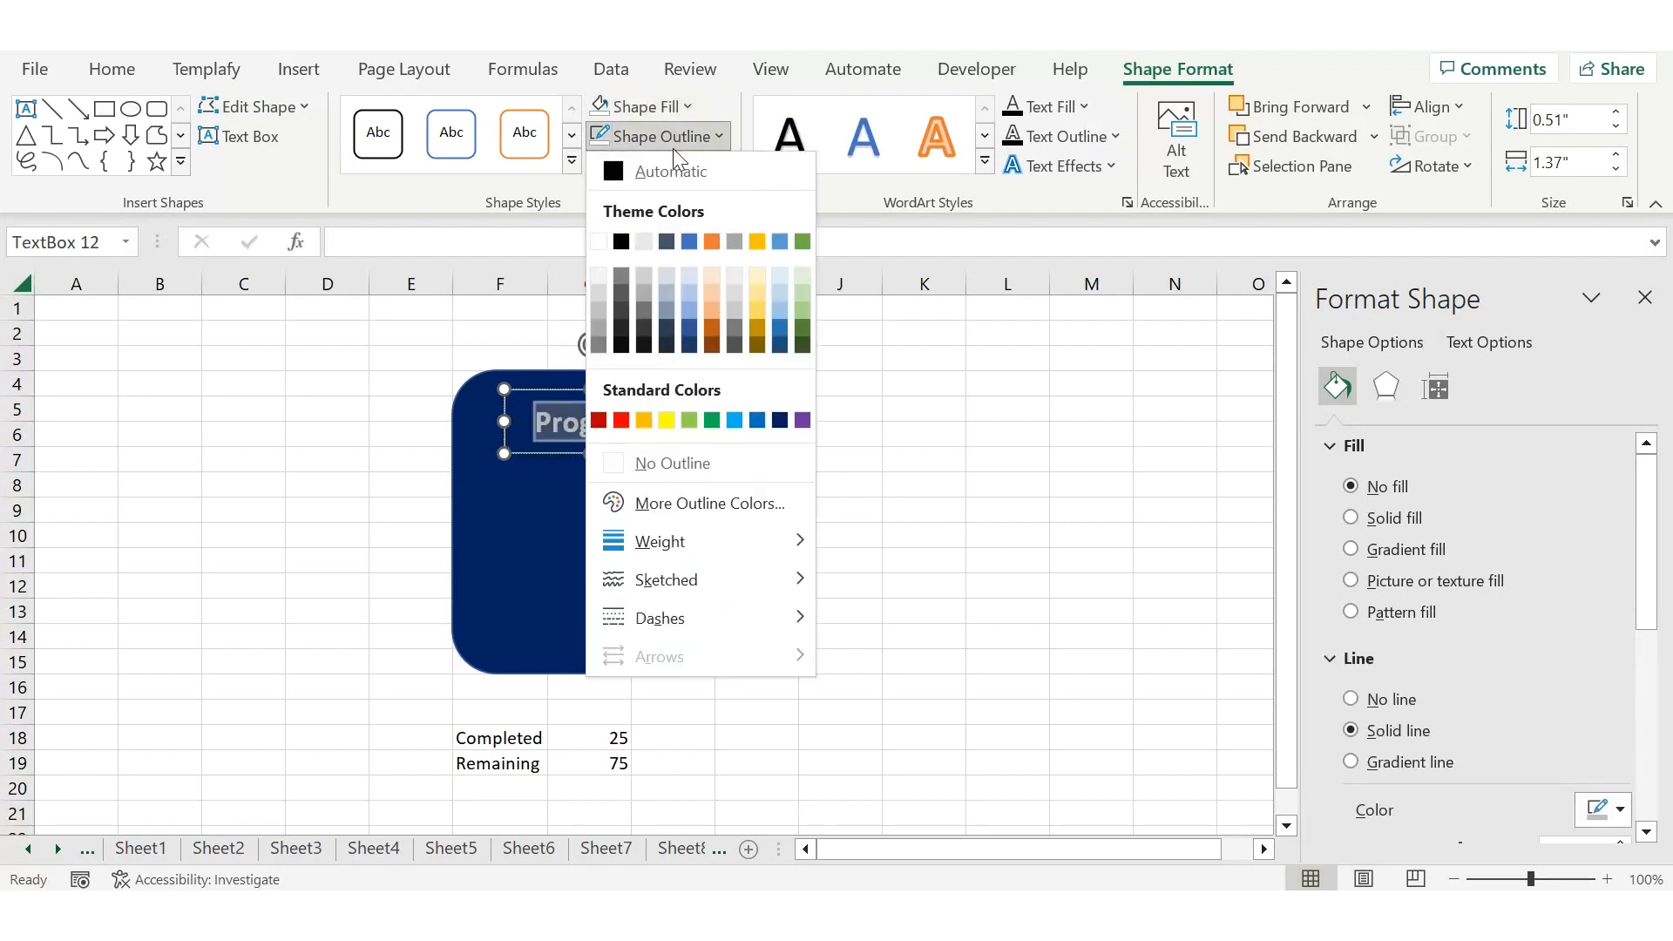
left_click(612, 462)
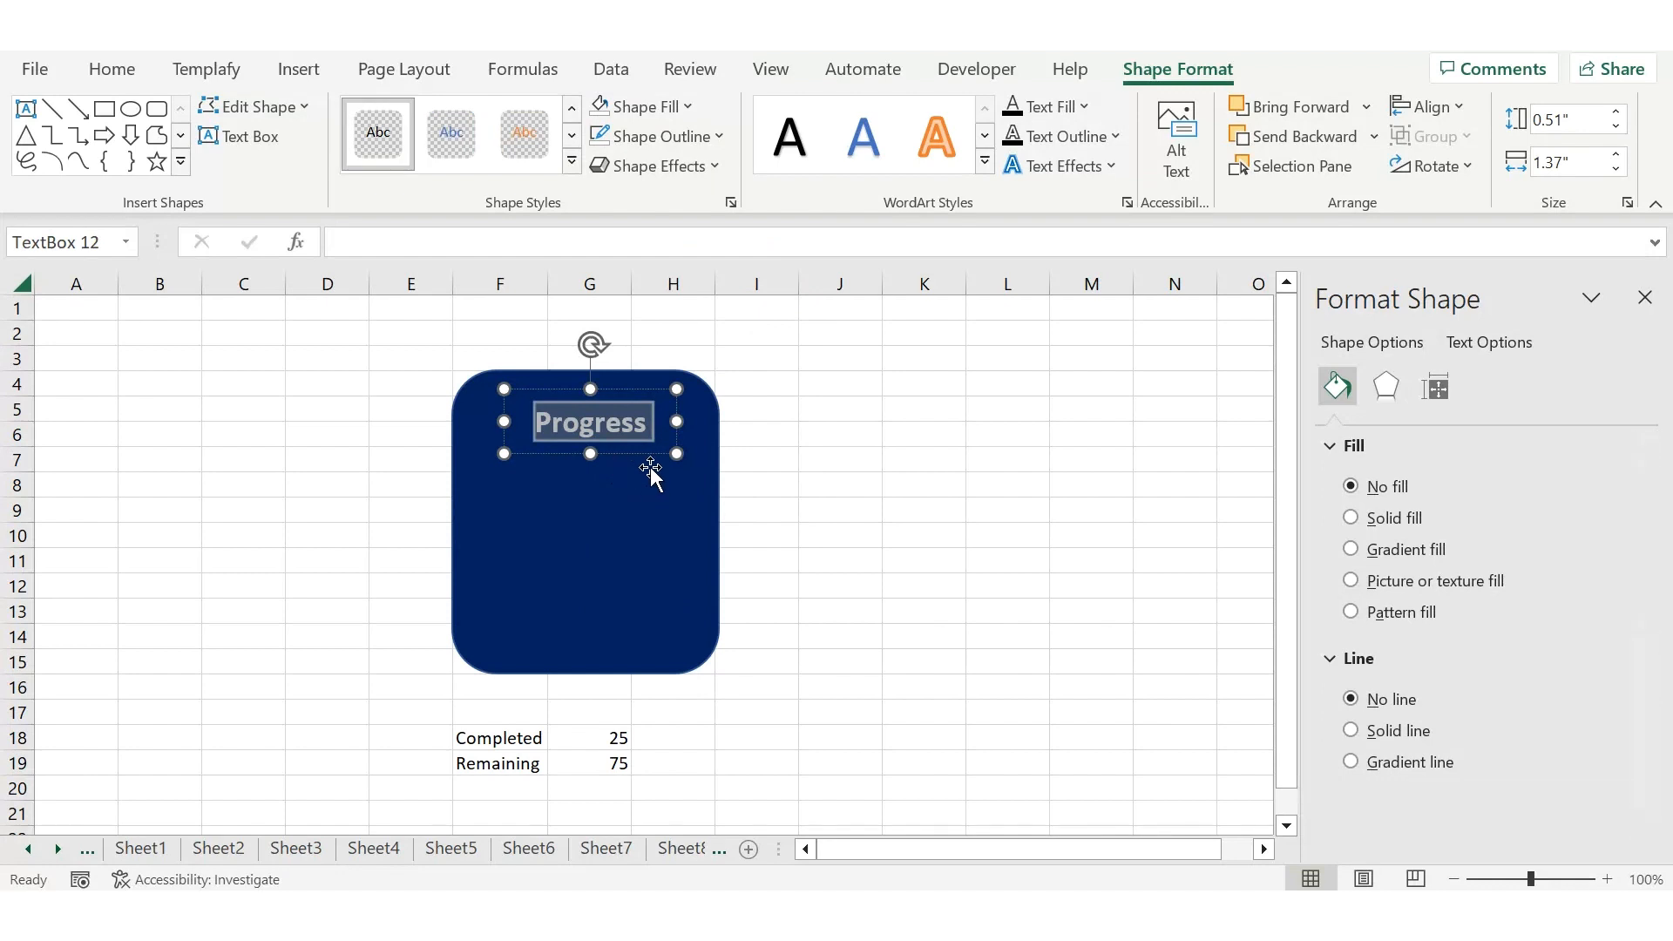
left_click(845, 435)
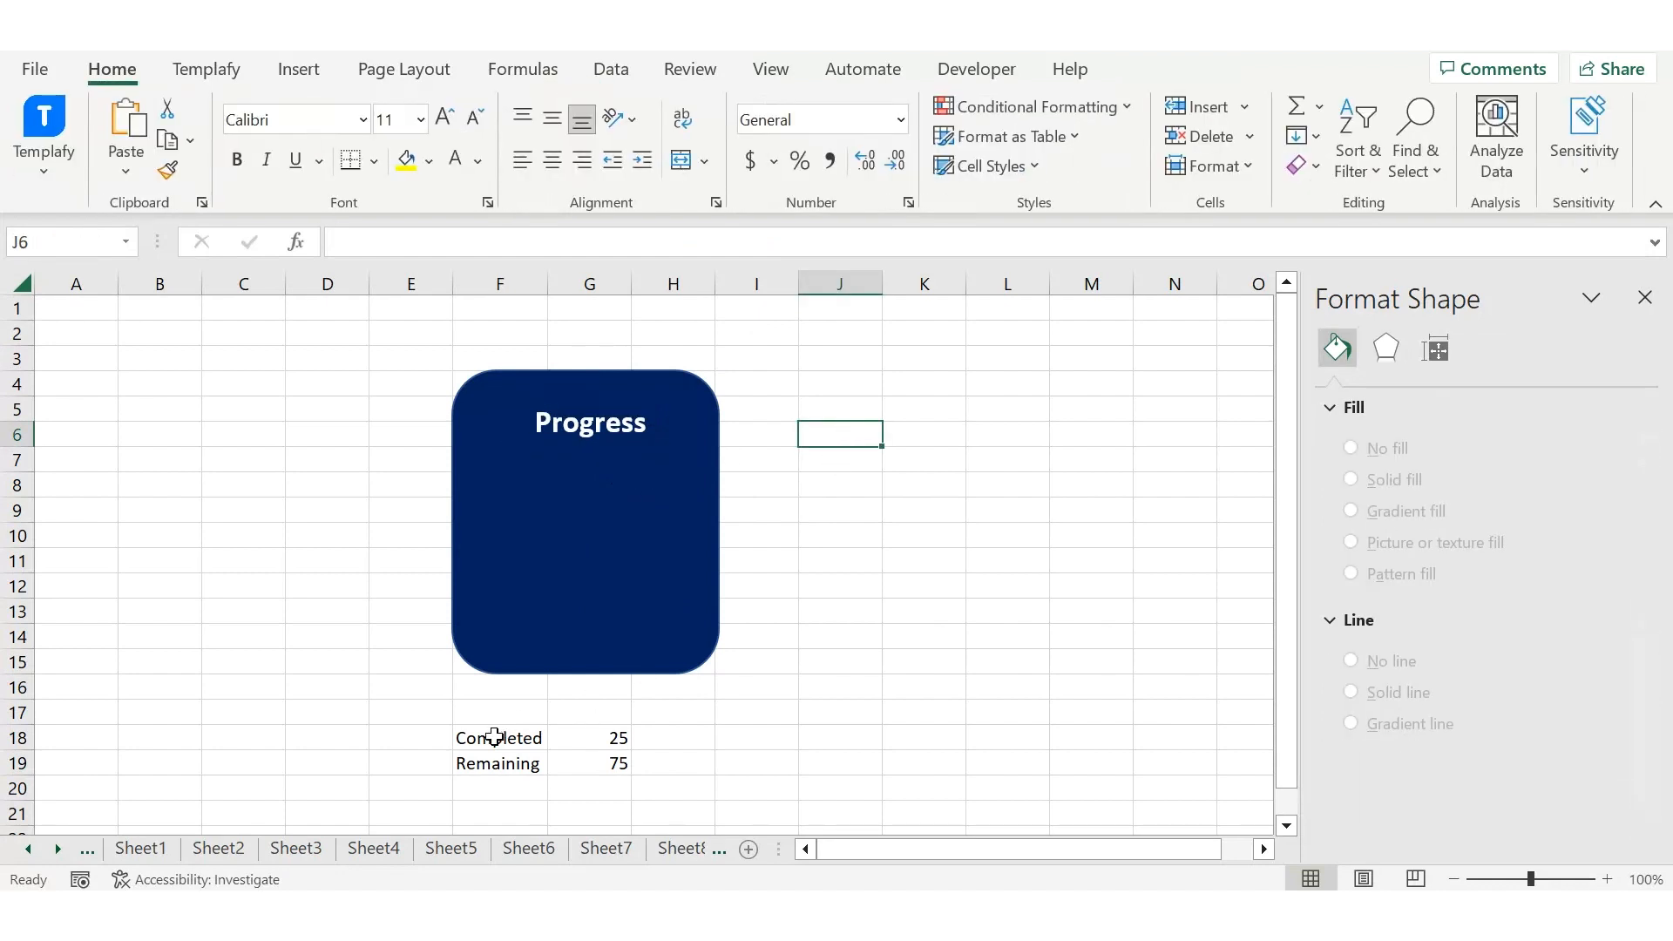
Insert a doughnut chart based on the Completed and Remaining data in F18:G19
left_click_drag(494, 737, 586, 763)
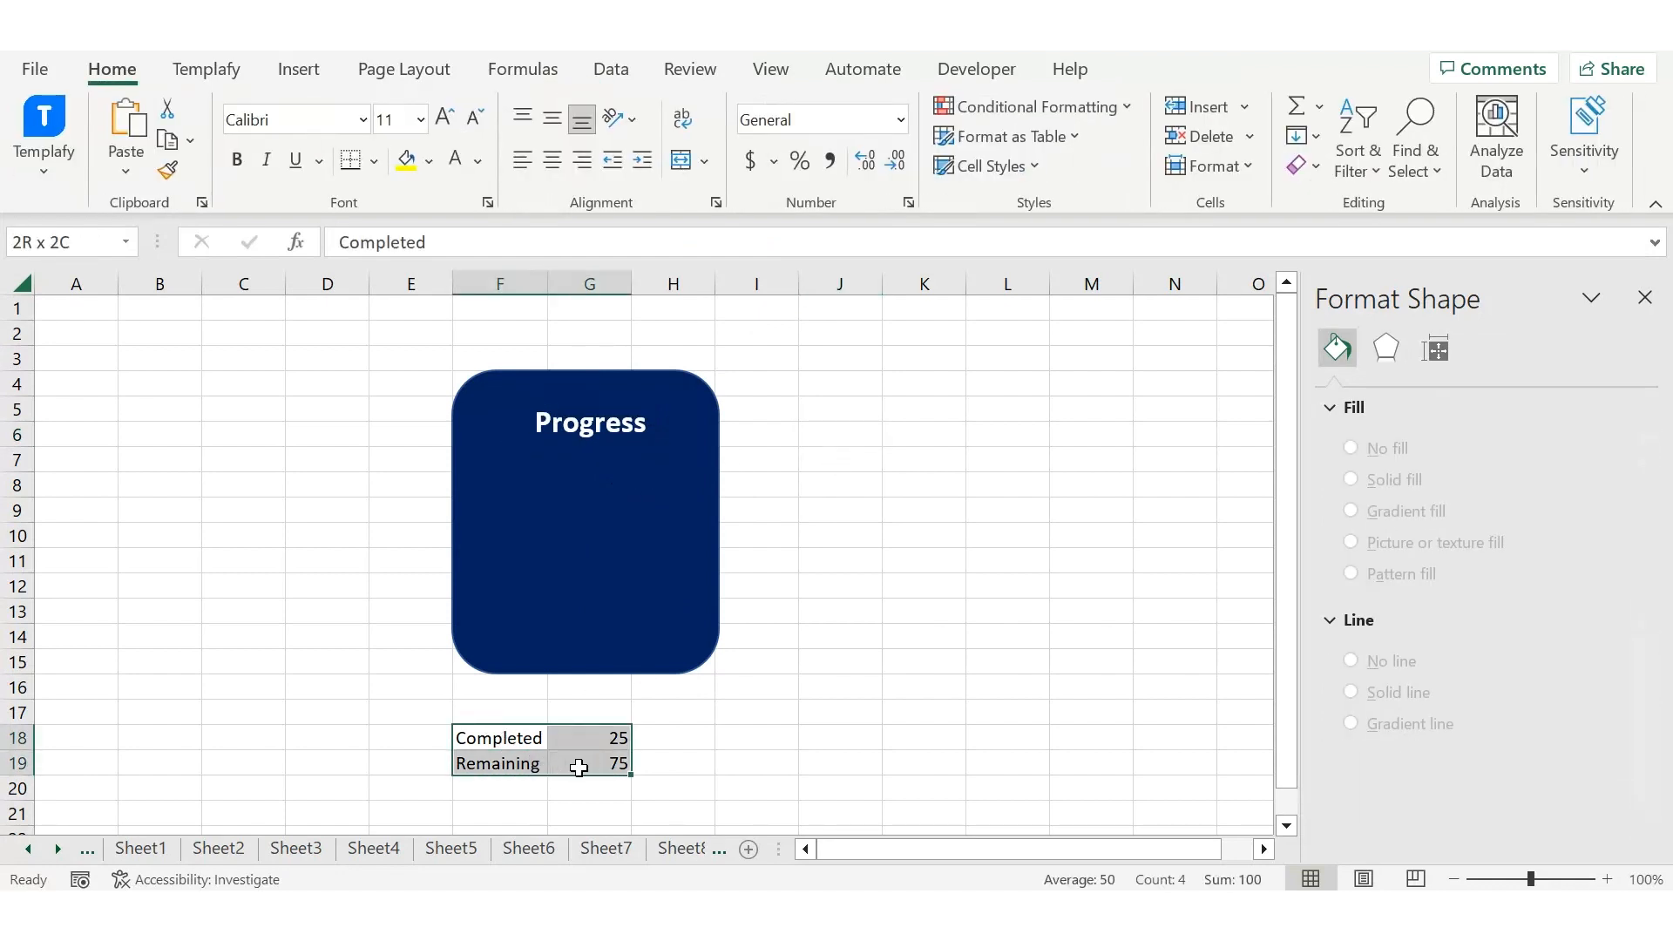
left_click(294, 74)
left_click(692, 165)
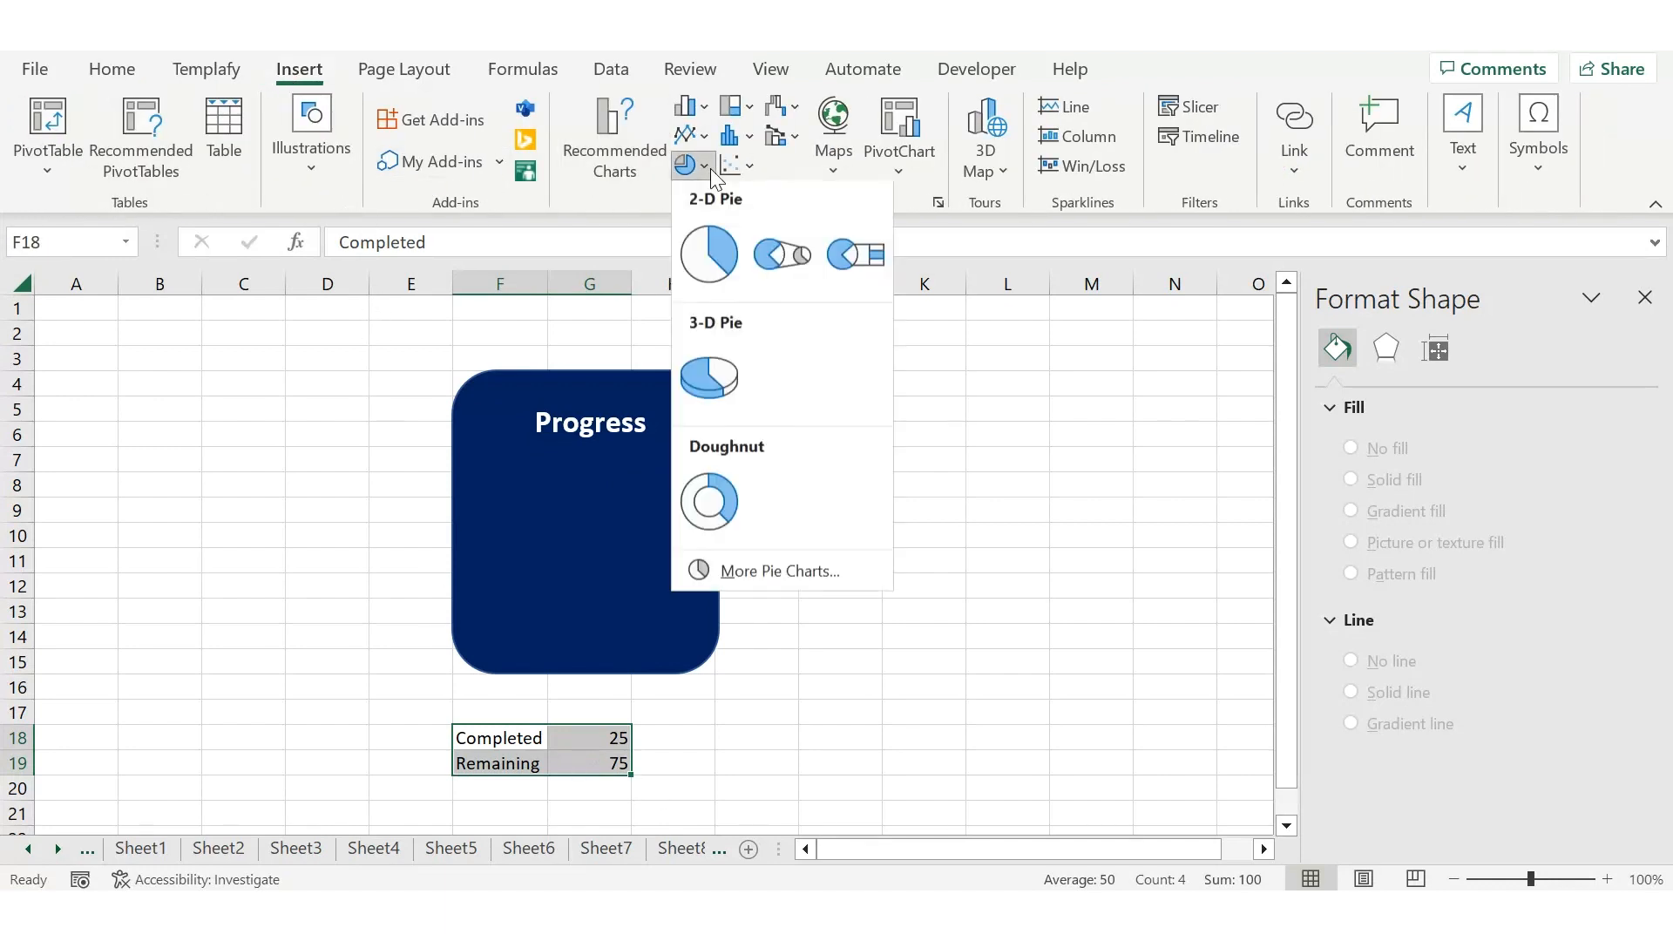
left_click(716, 520)
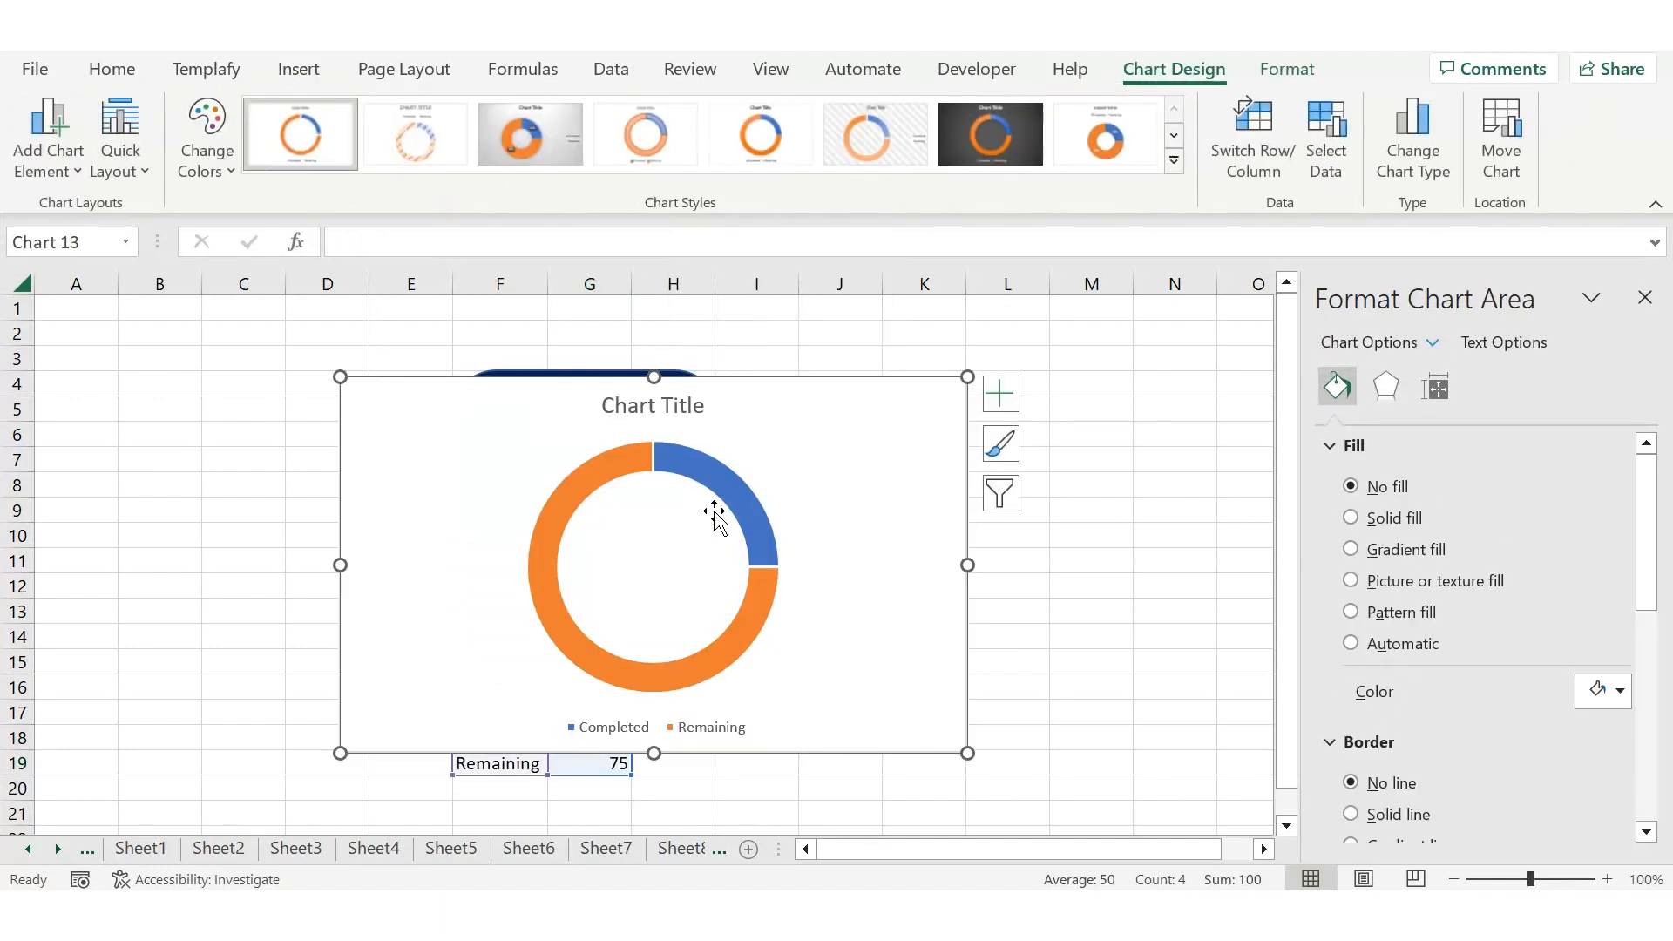
Delete the doughnut chart's title and legend
left_click(672, 406)
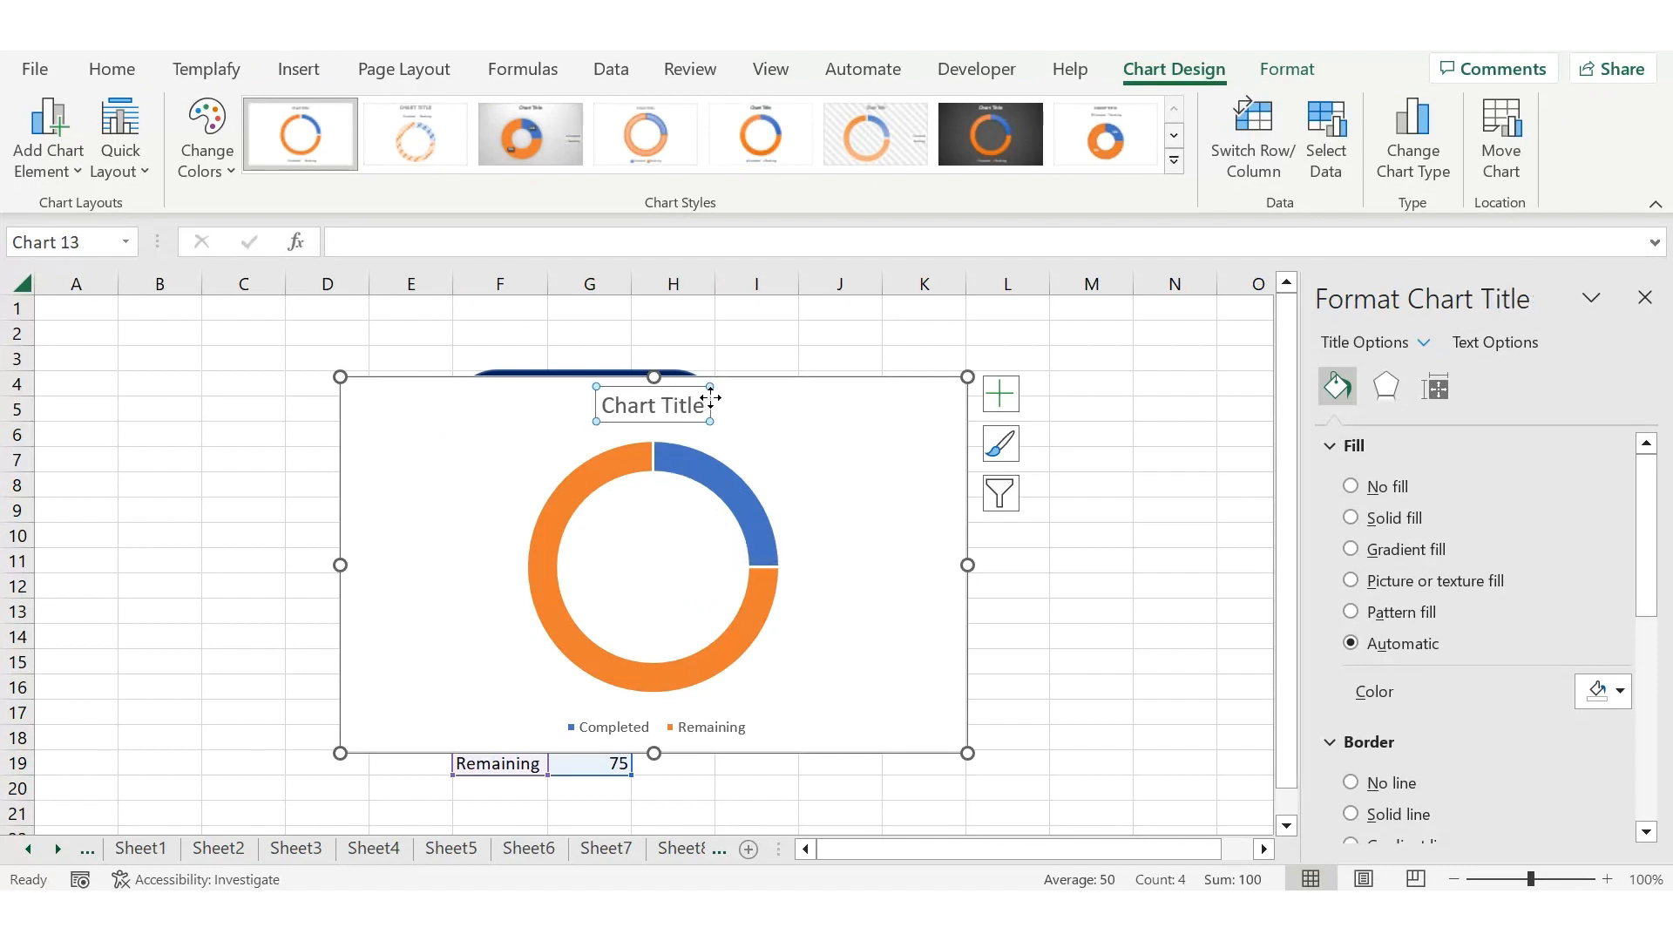
key("Delete")
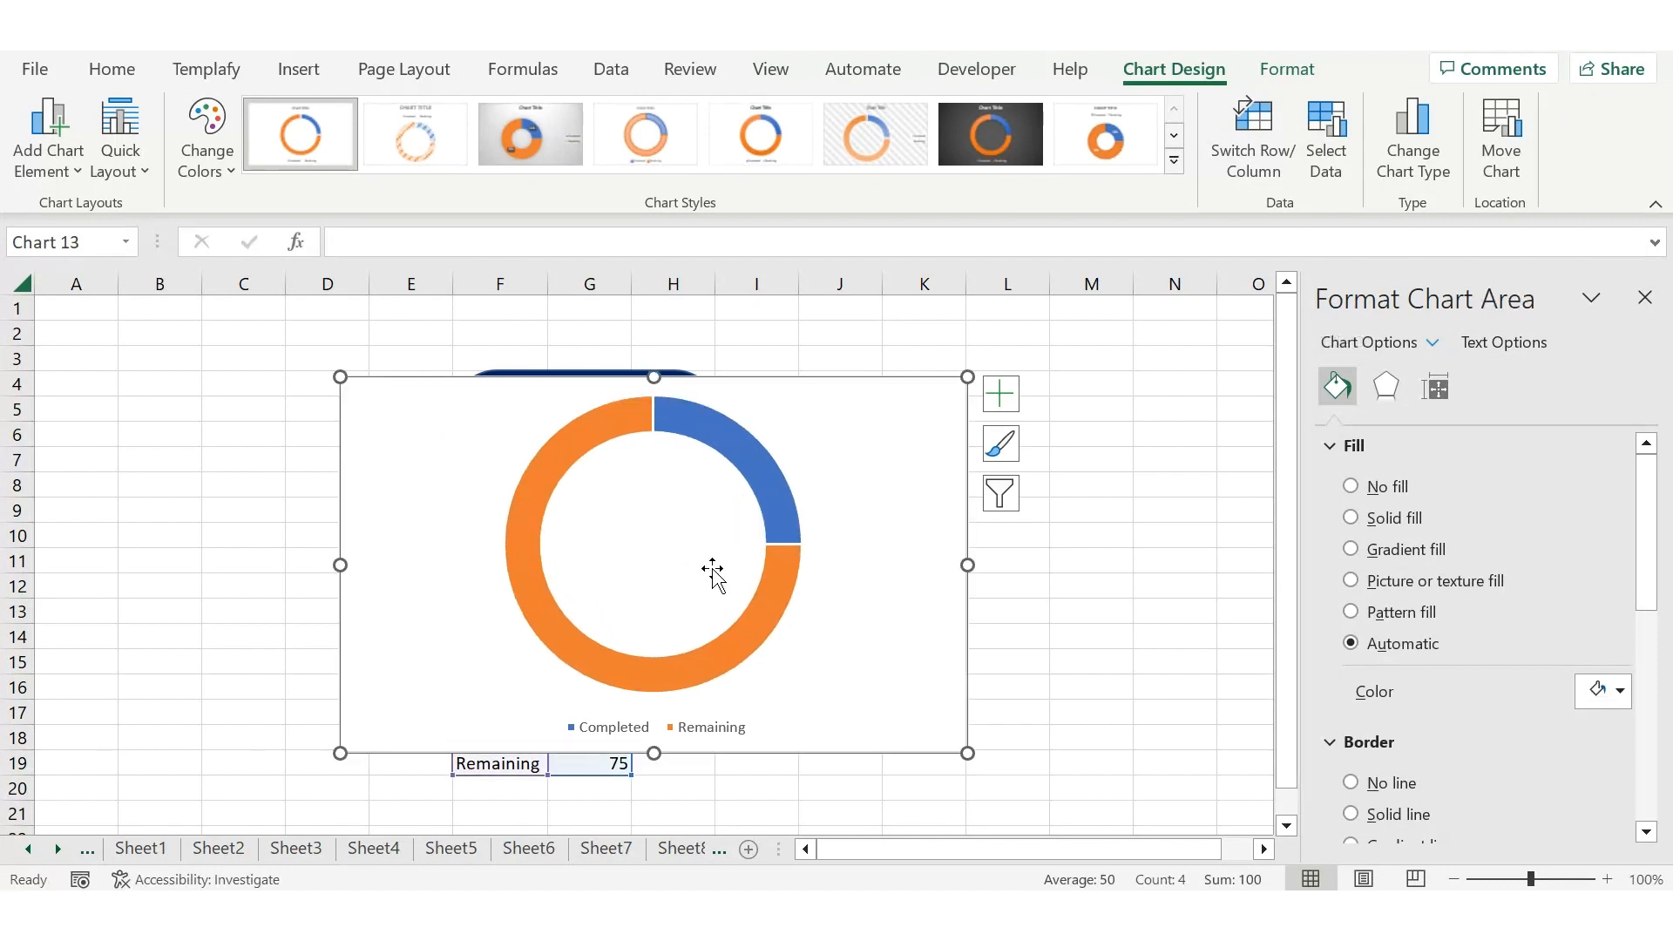
left_click(702, 723)
key("Delete")
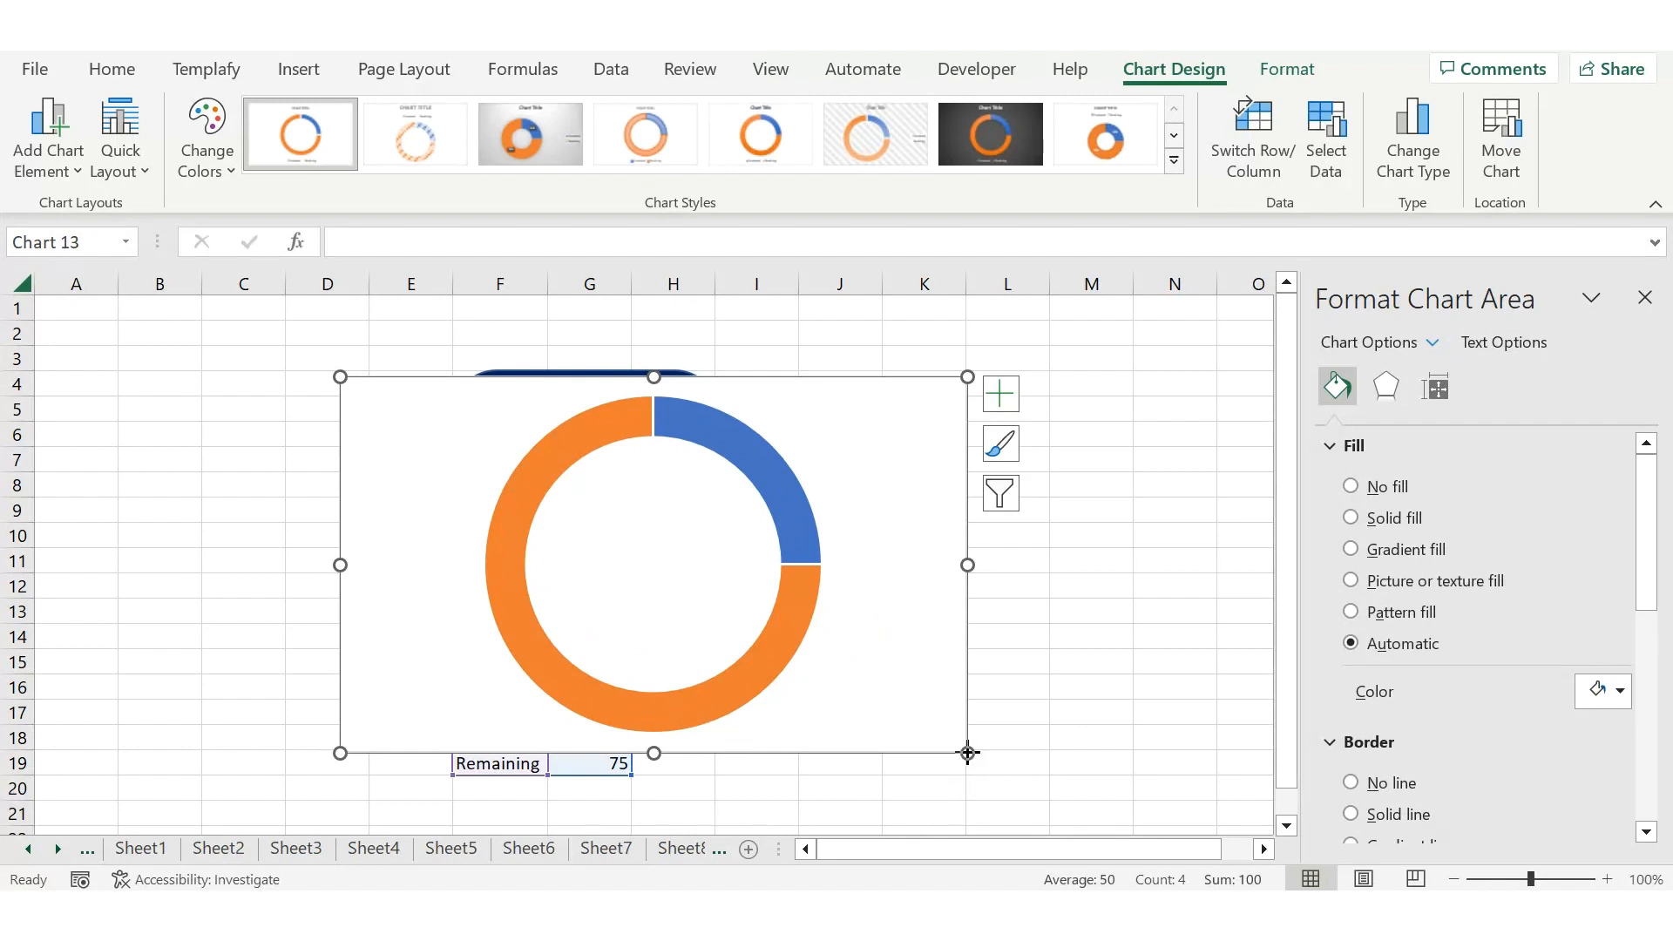
Shrink the doughnut chart to about 1.88" high and 1.45" wide and place it on the dark blue card
left_click_drag(966, 751, 590, 624)
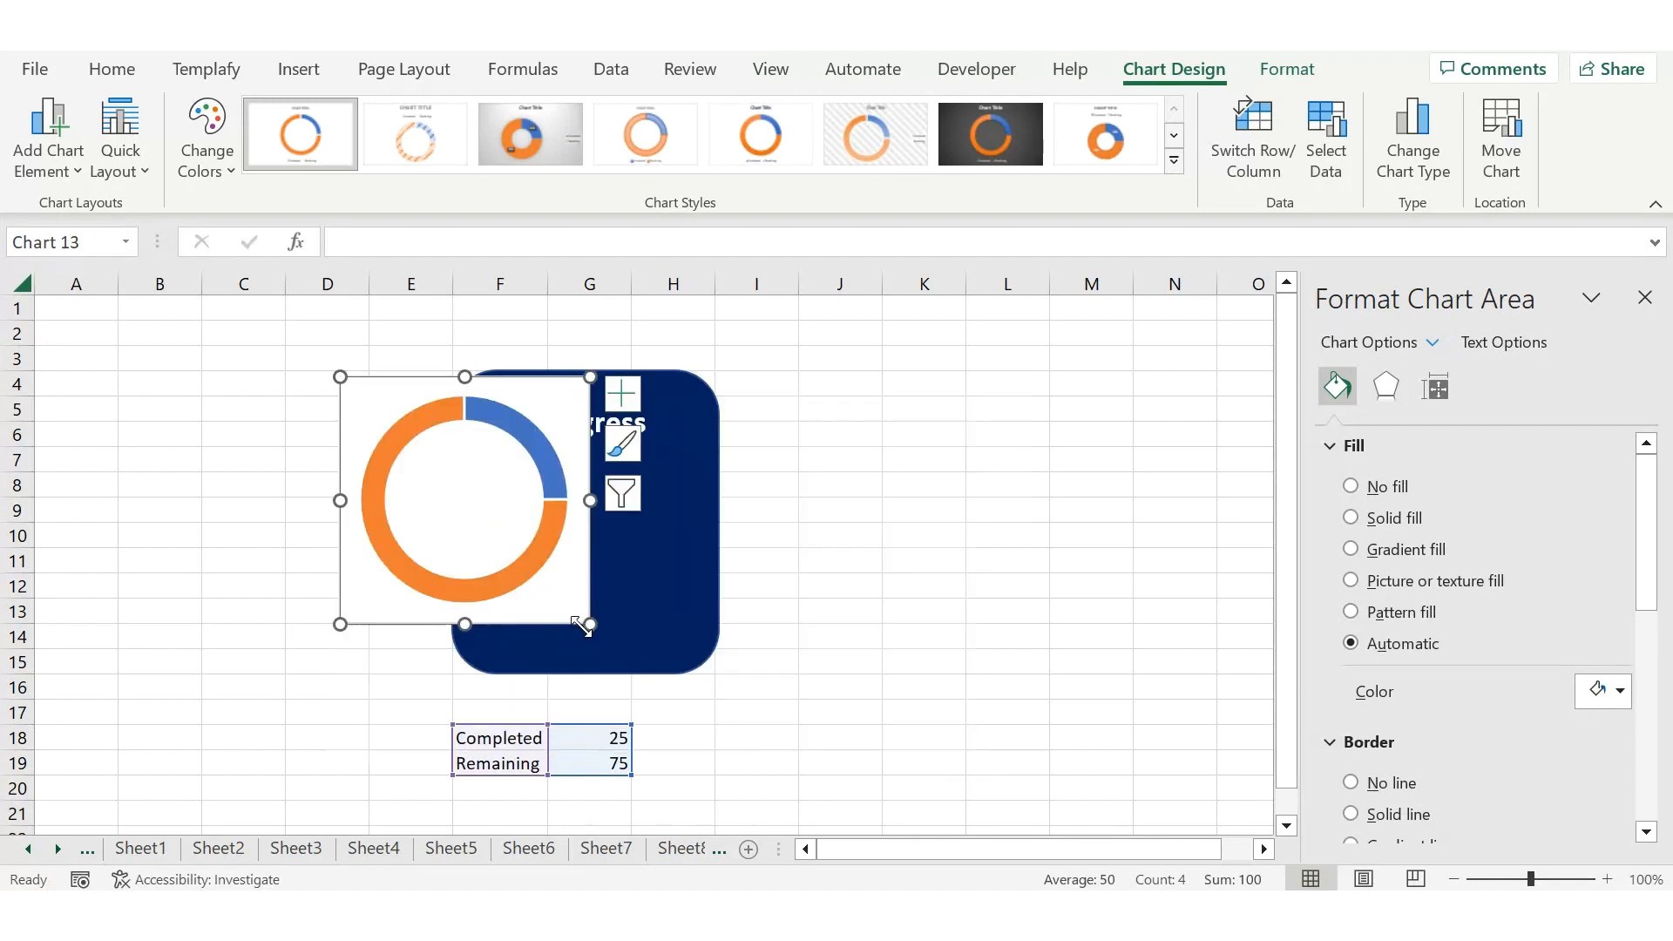
left_click_drag(340, 624, 408, 613)
left_click_drag(514, 581, 600, 607)
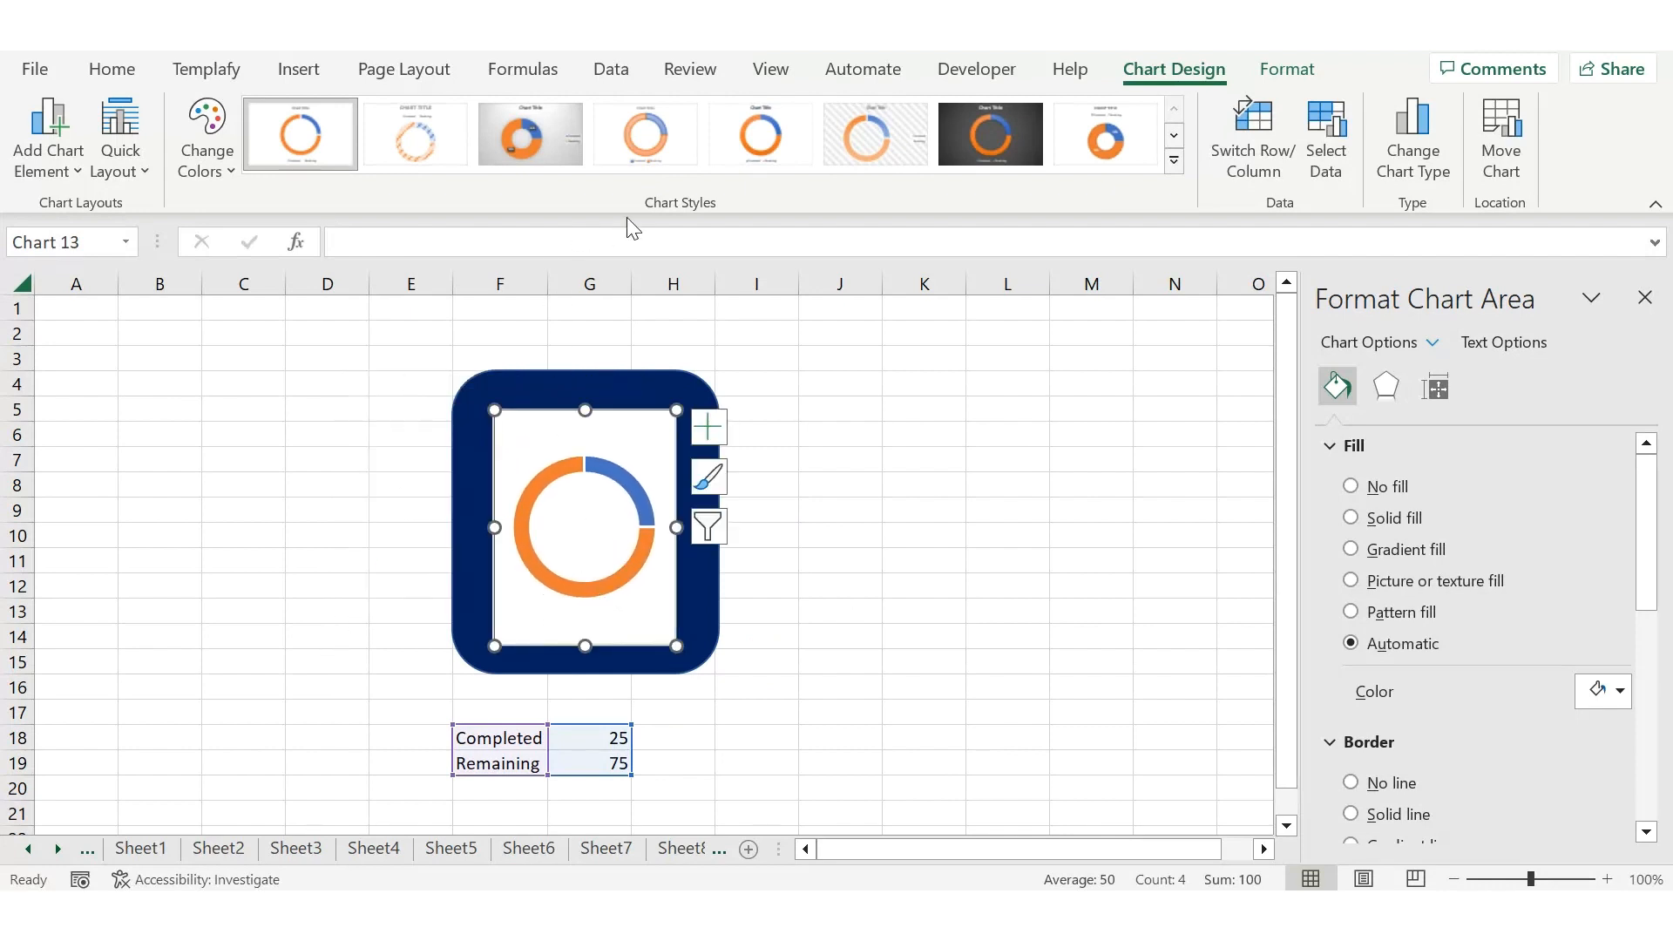
Remove the fill and outline of the doughnut chart area
left_click(1289, 70)
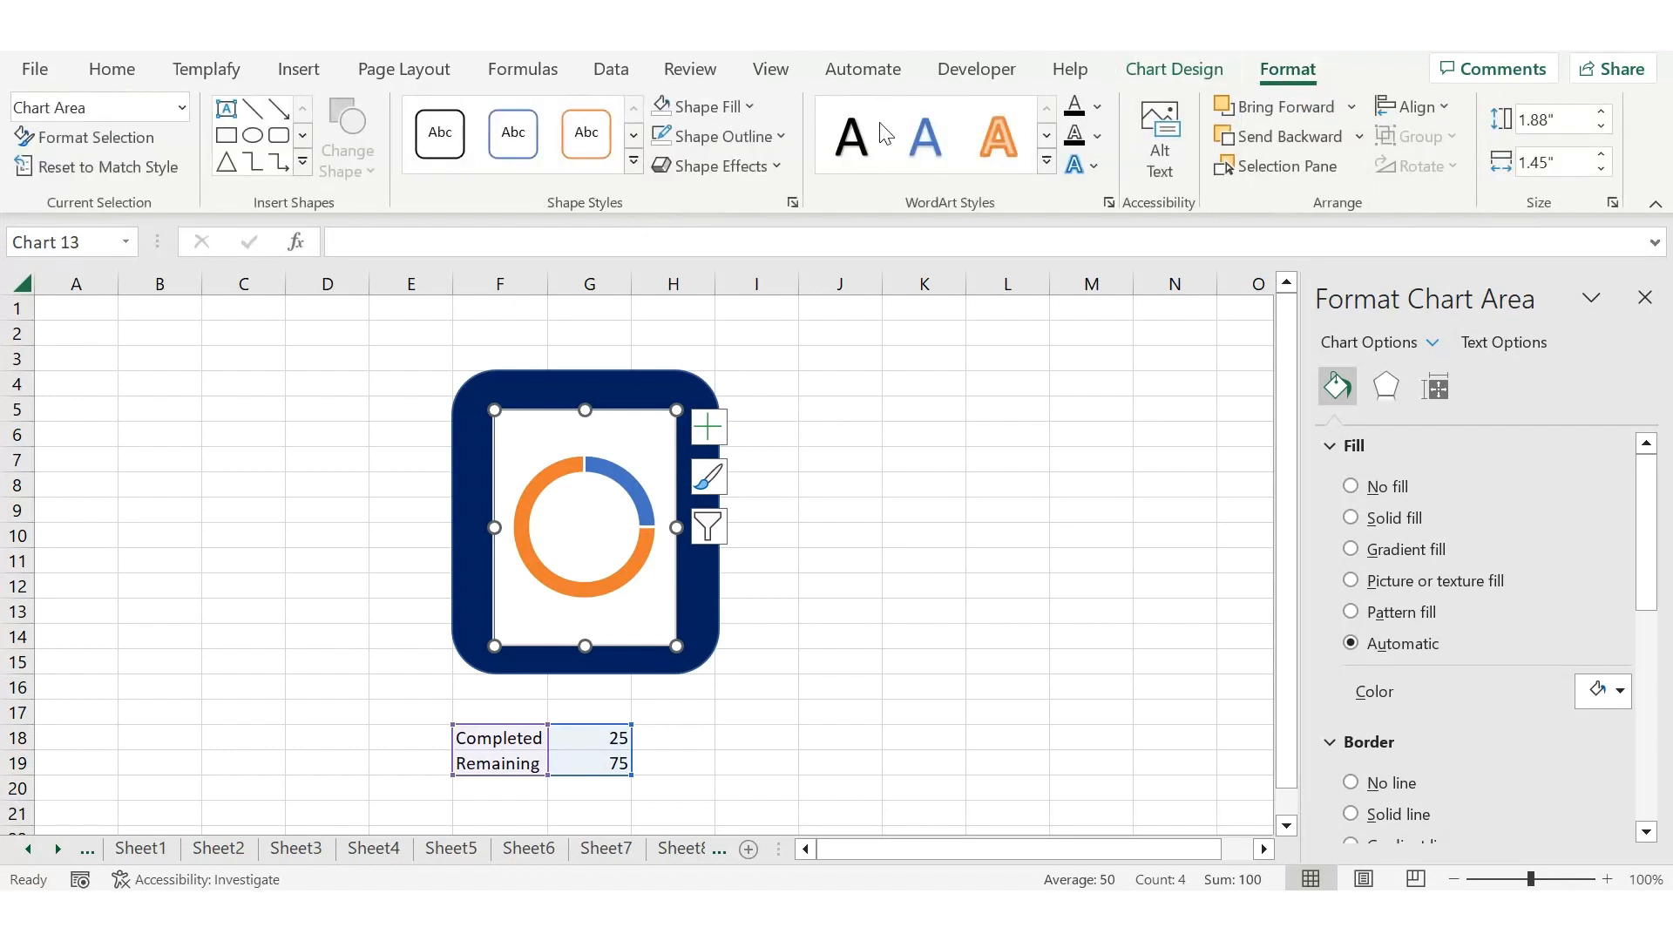
left_click(663, 108)
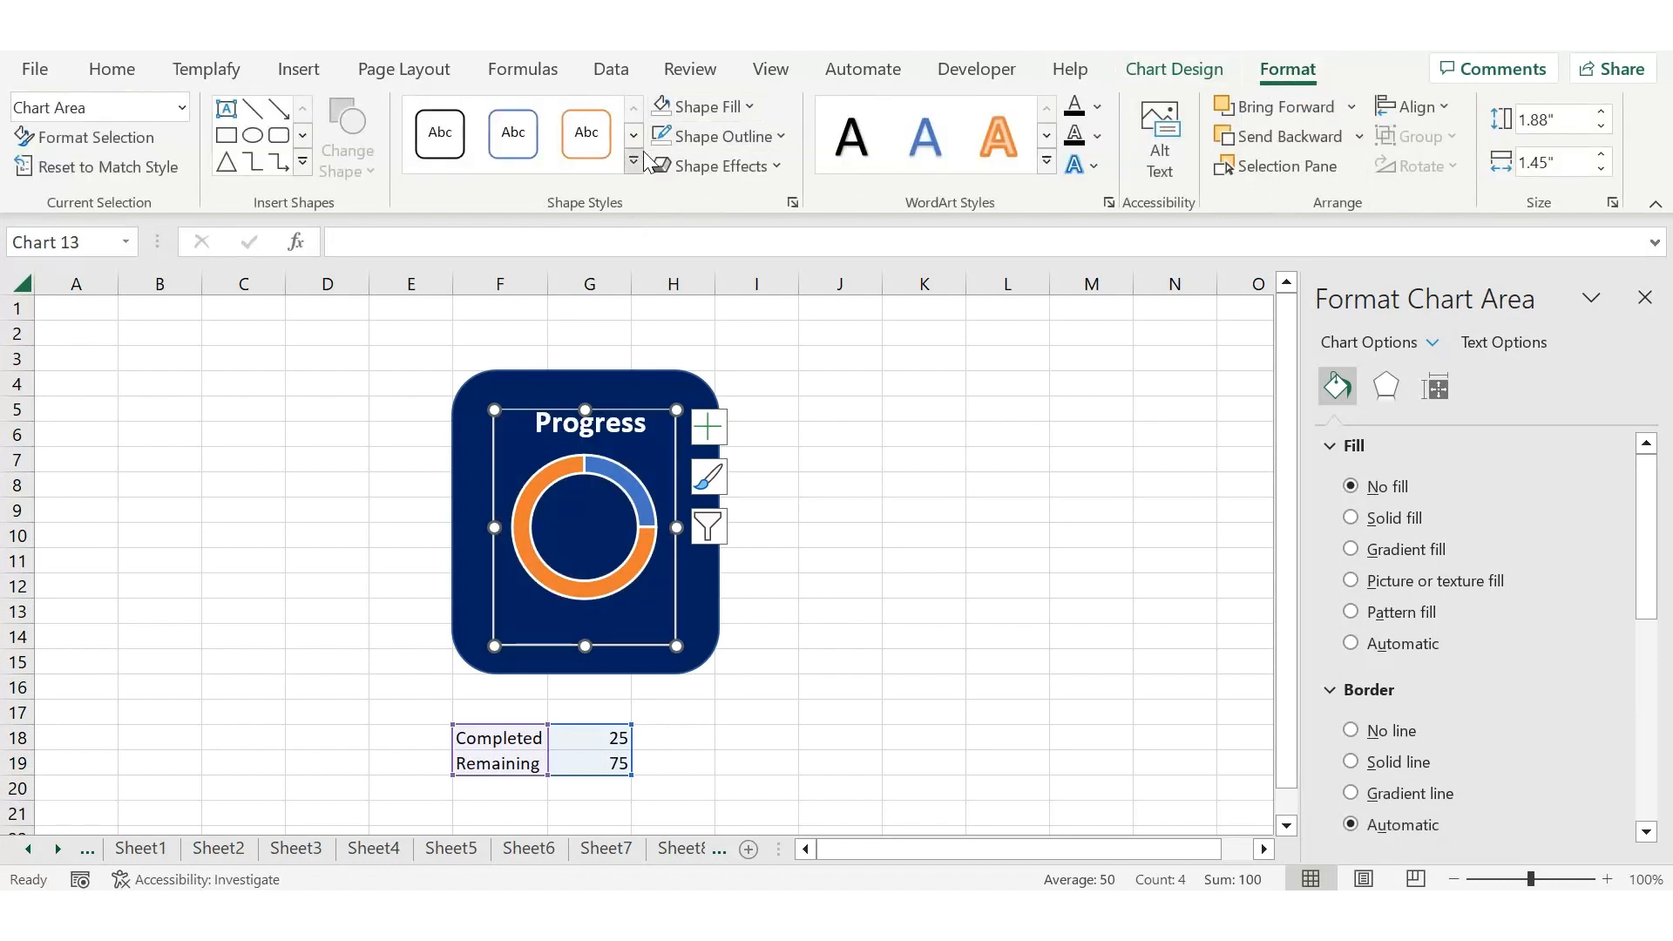
left_click(664, 137)
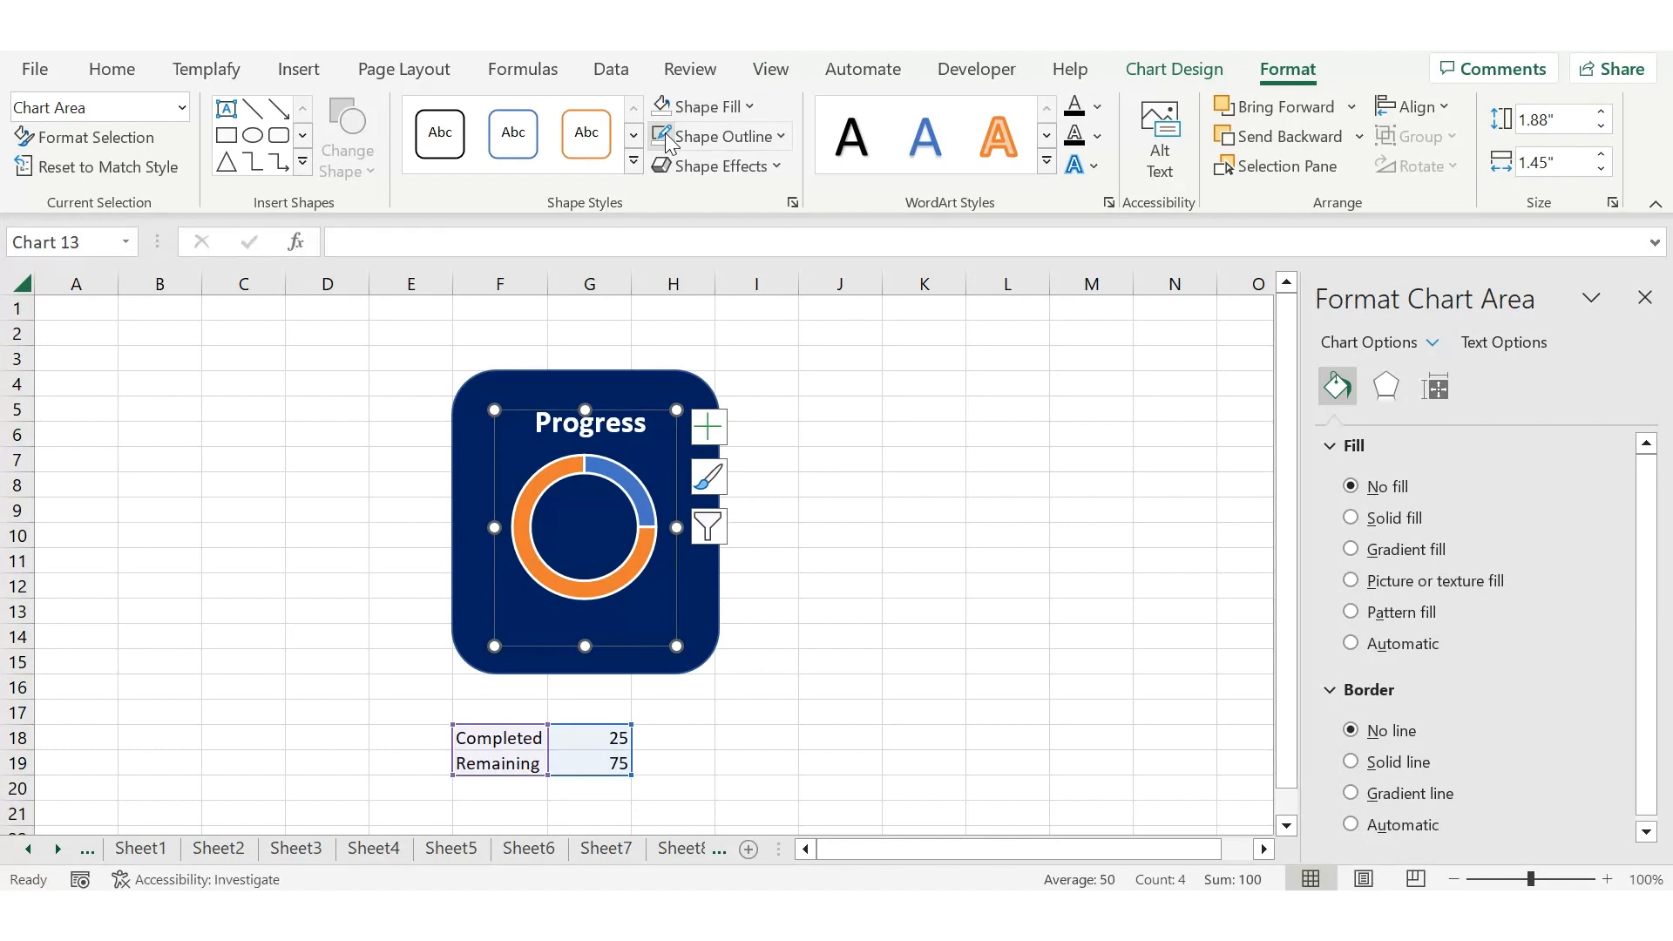
left_click(817, 565)
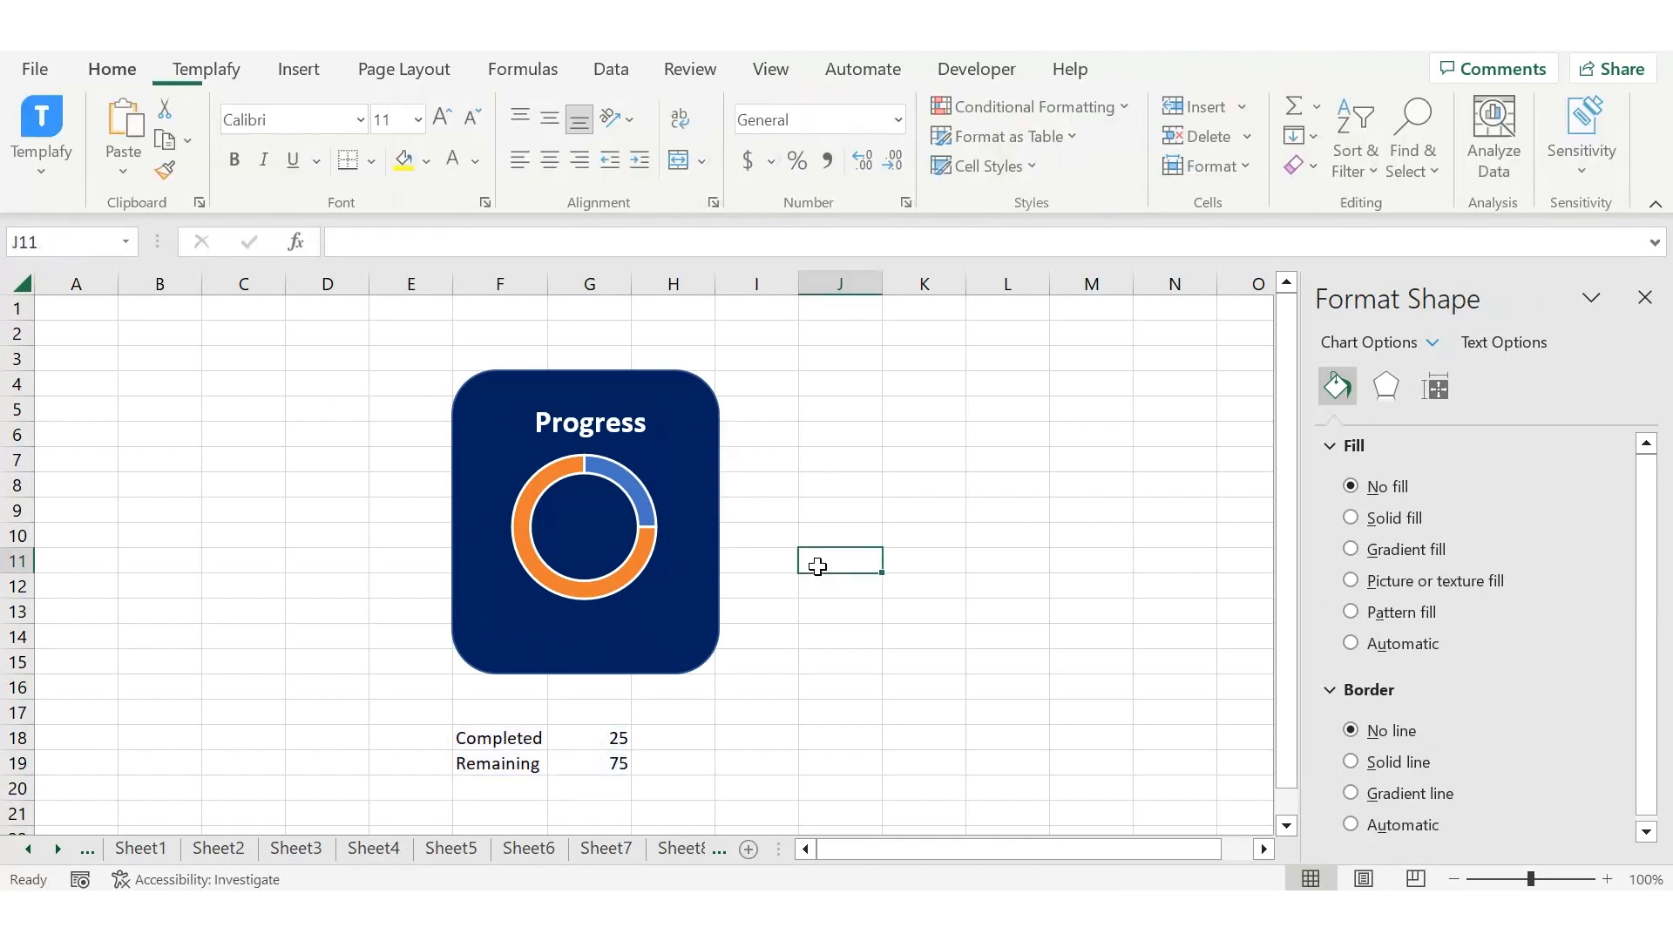
Give the Completed slice of the doughnut chart a solid white fill
left_click(626, 488)
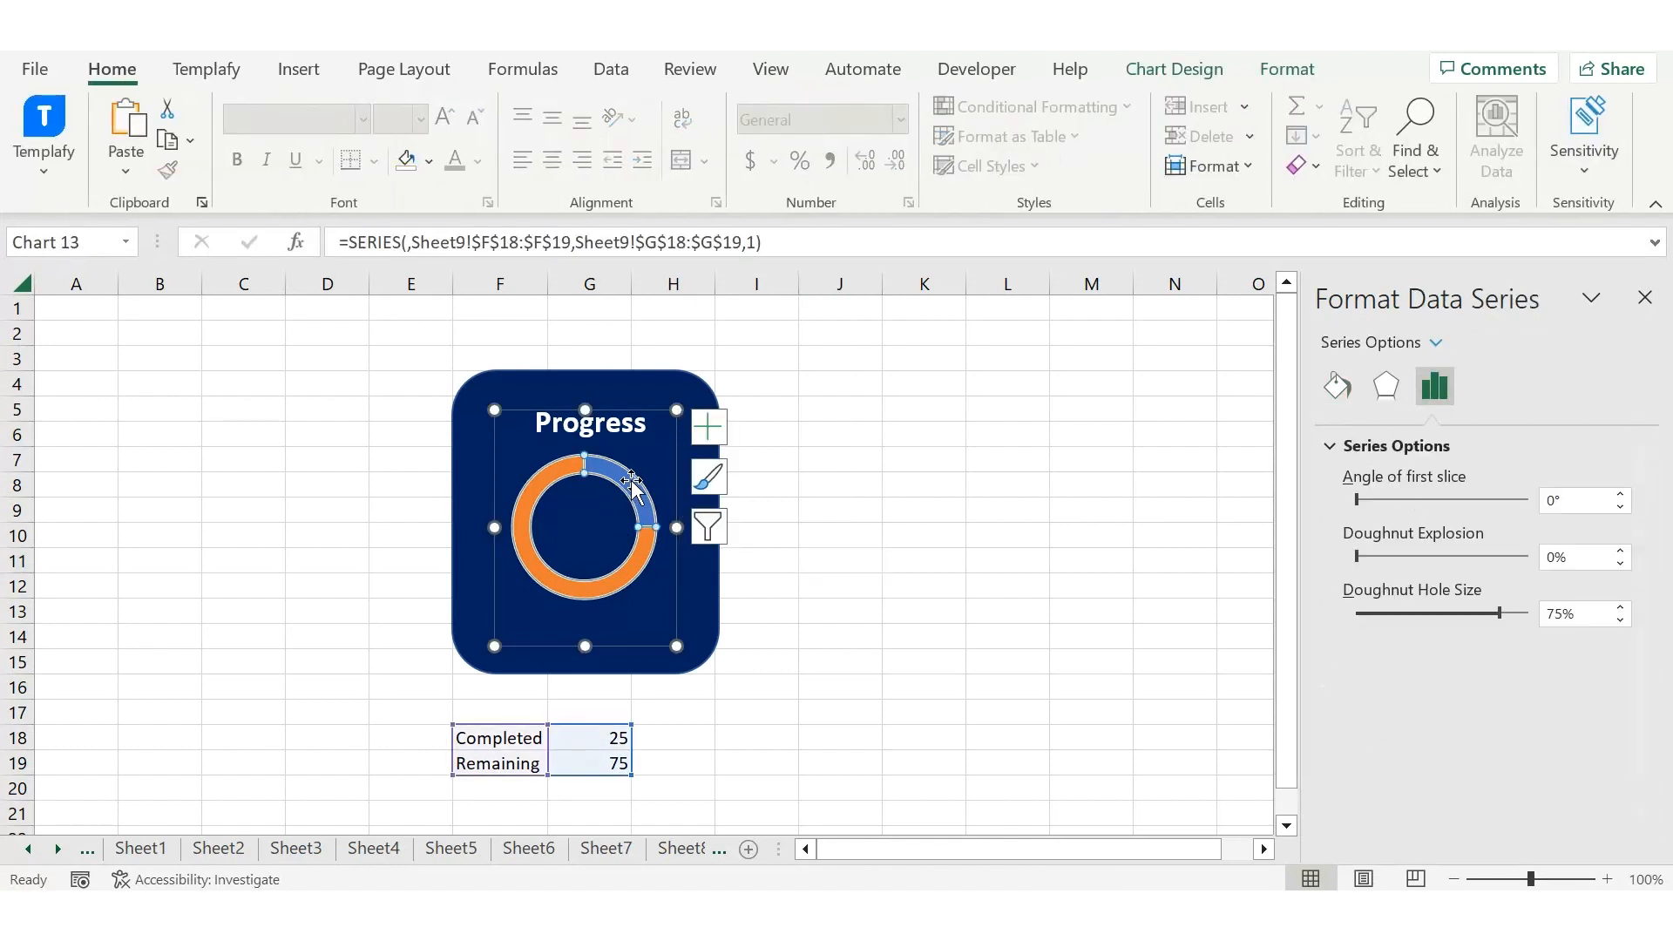
left_click(630, 486)
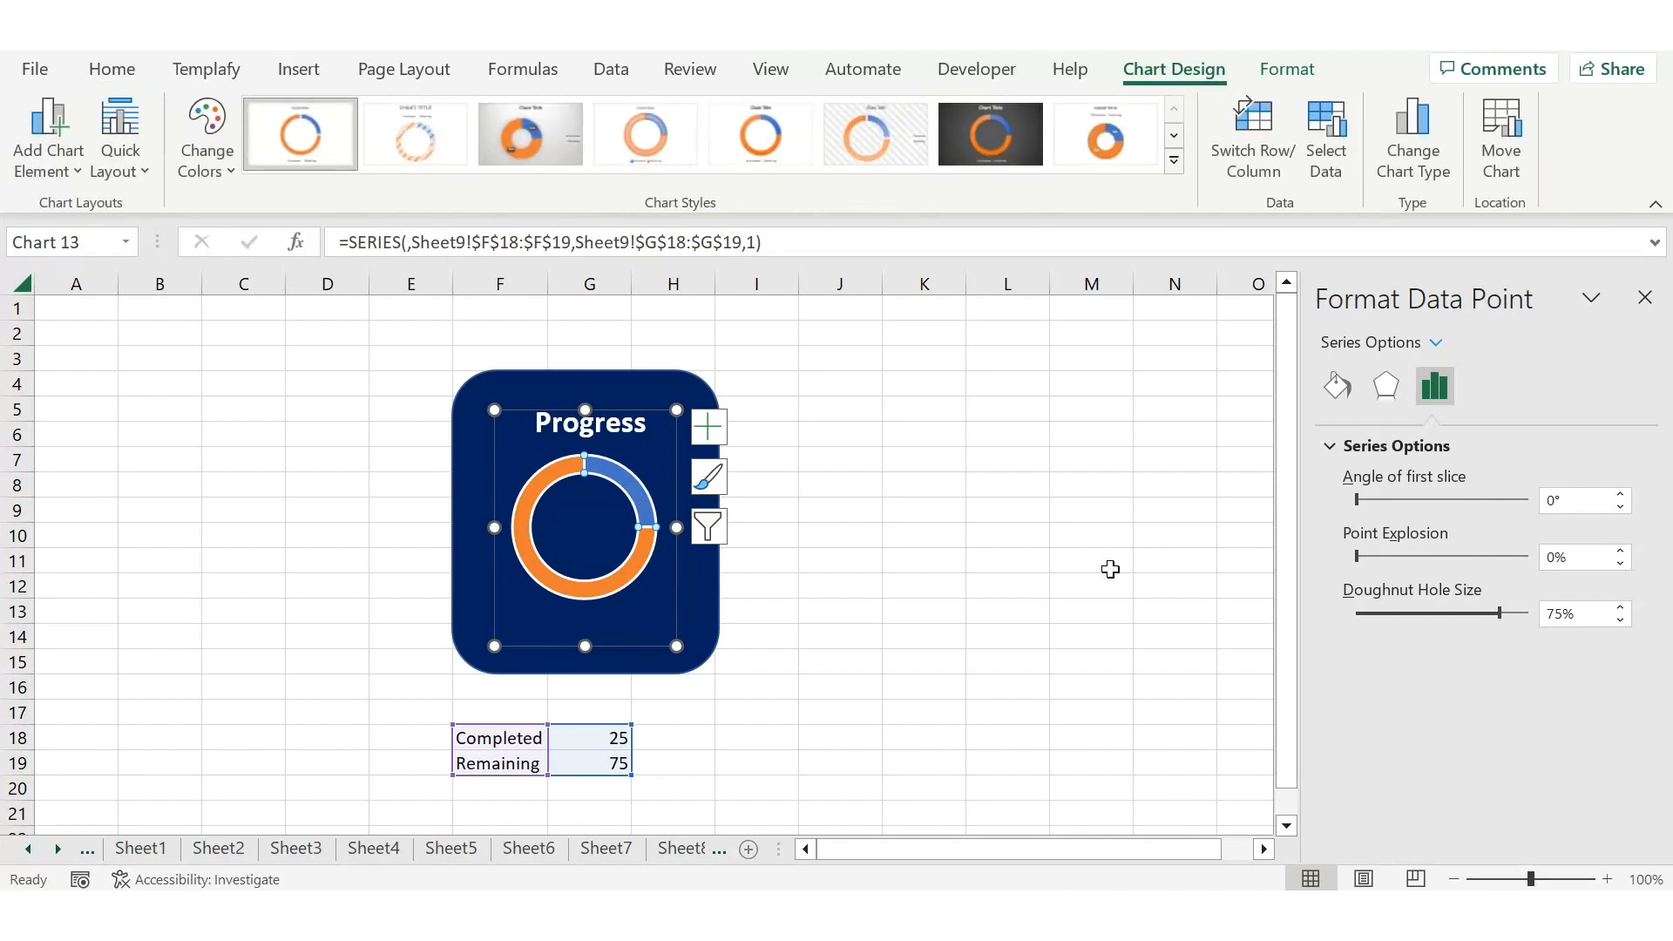
left_click(1338, 387)
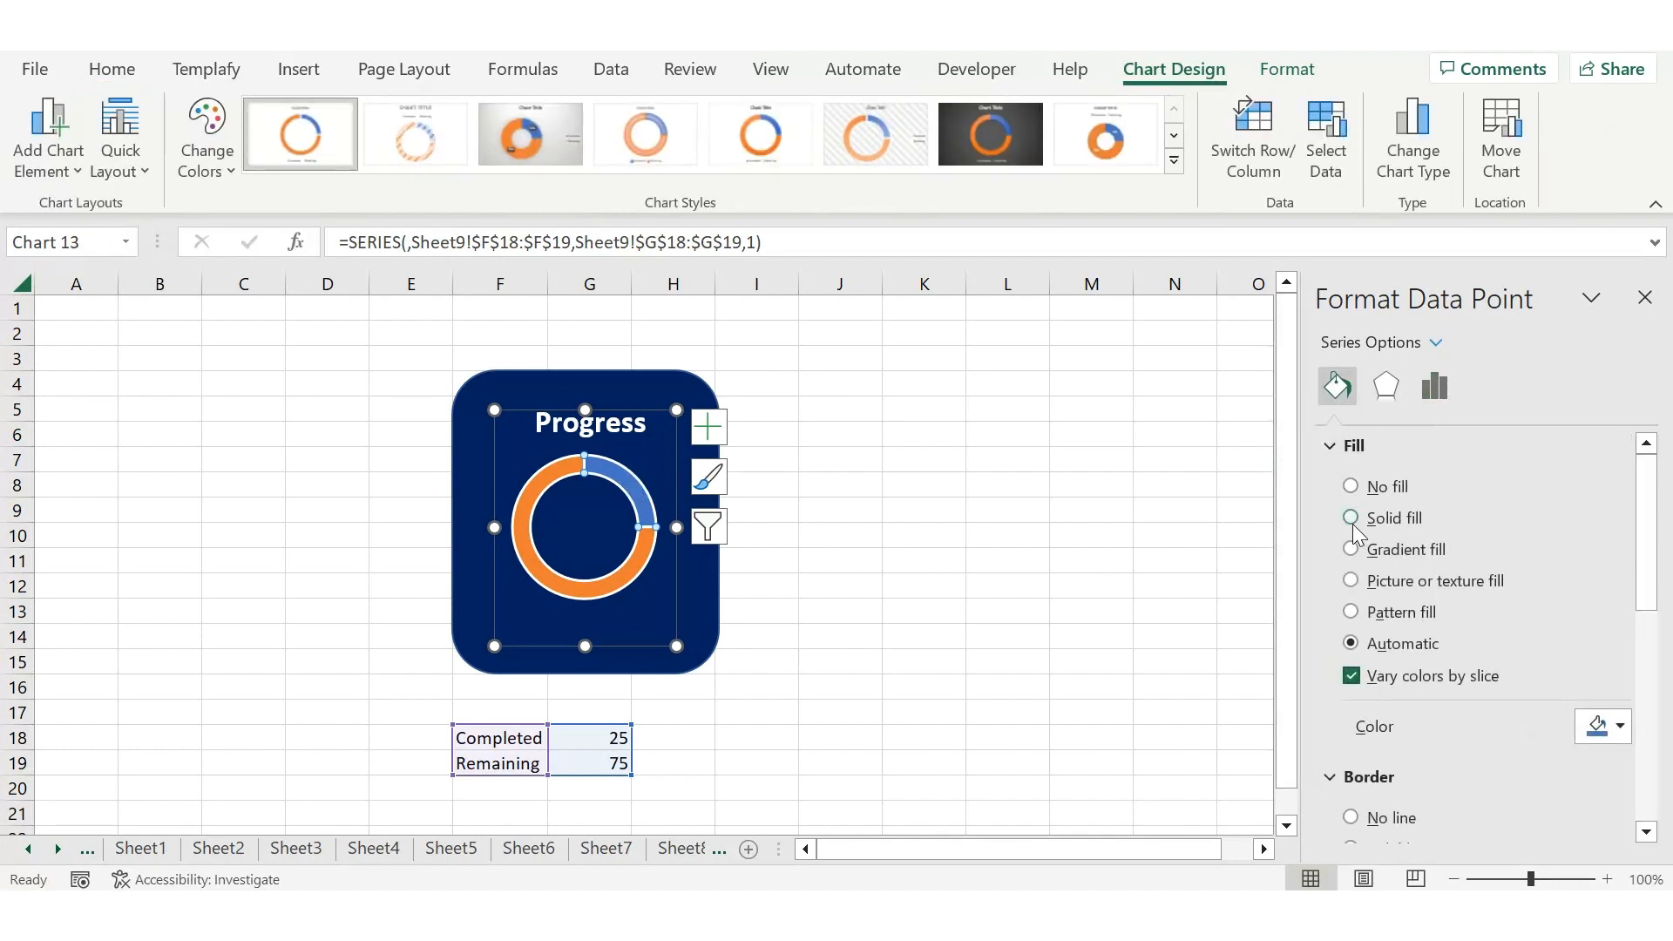
left_click(1351, 518)
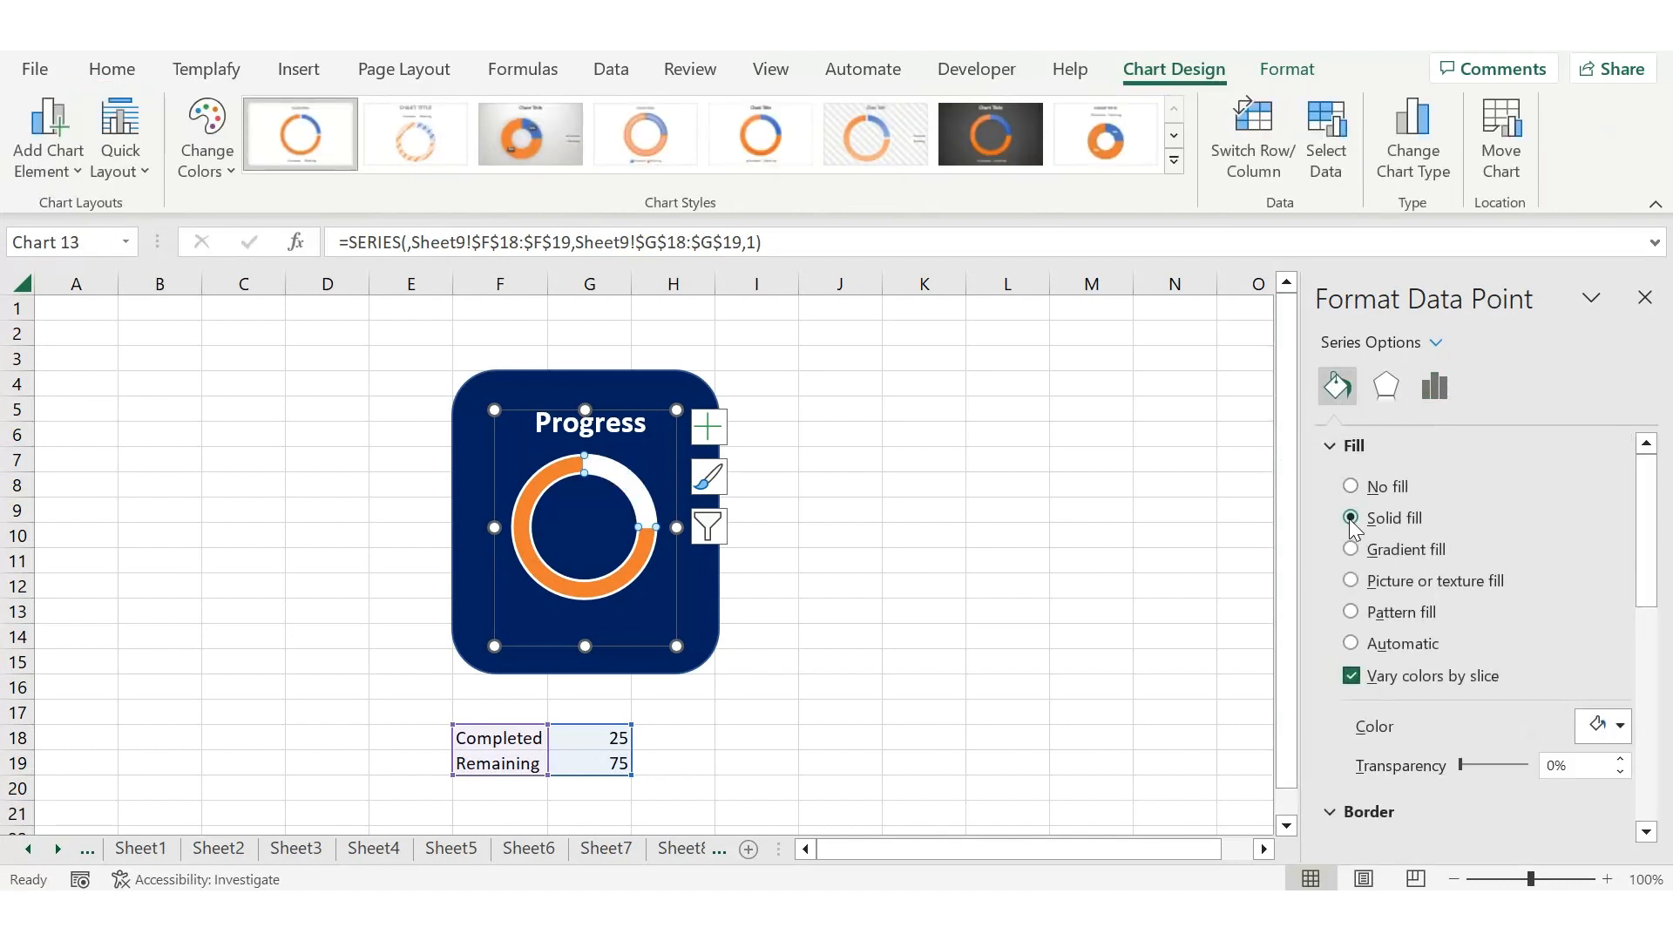
left_click(1598, 728)
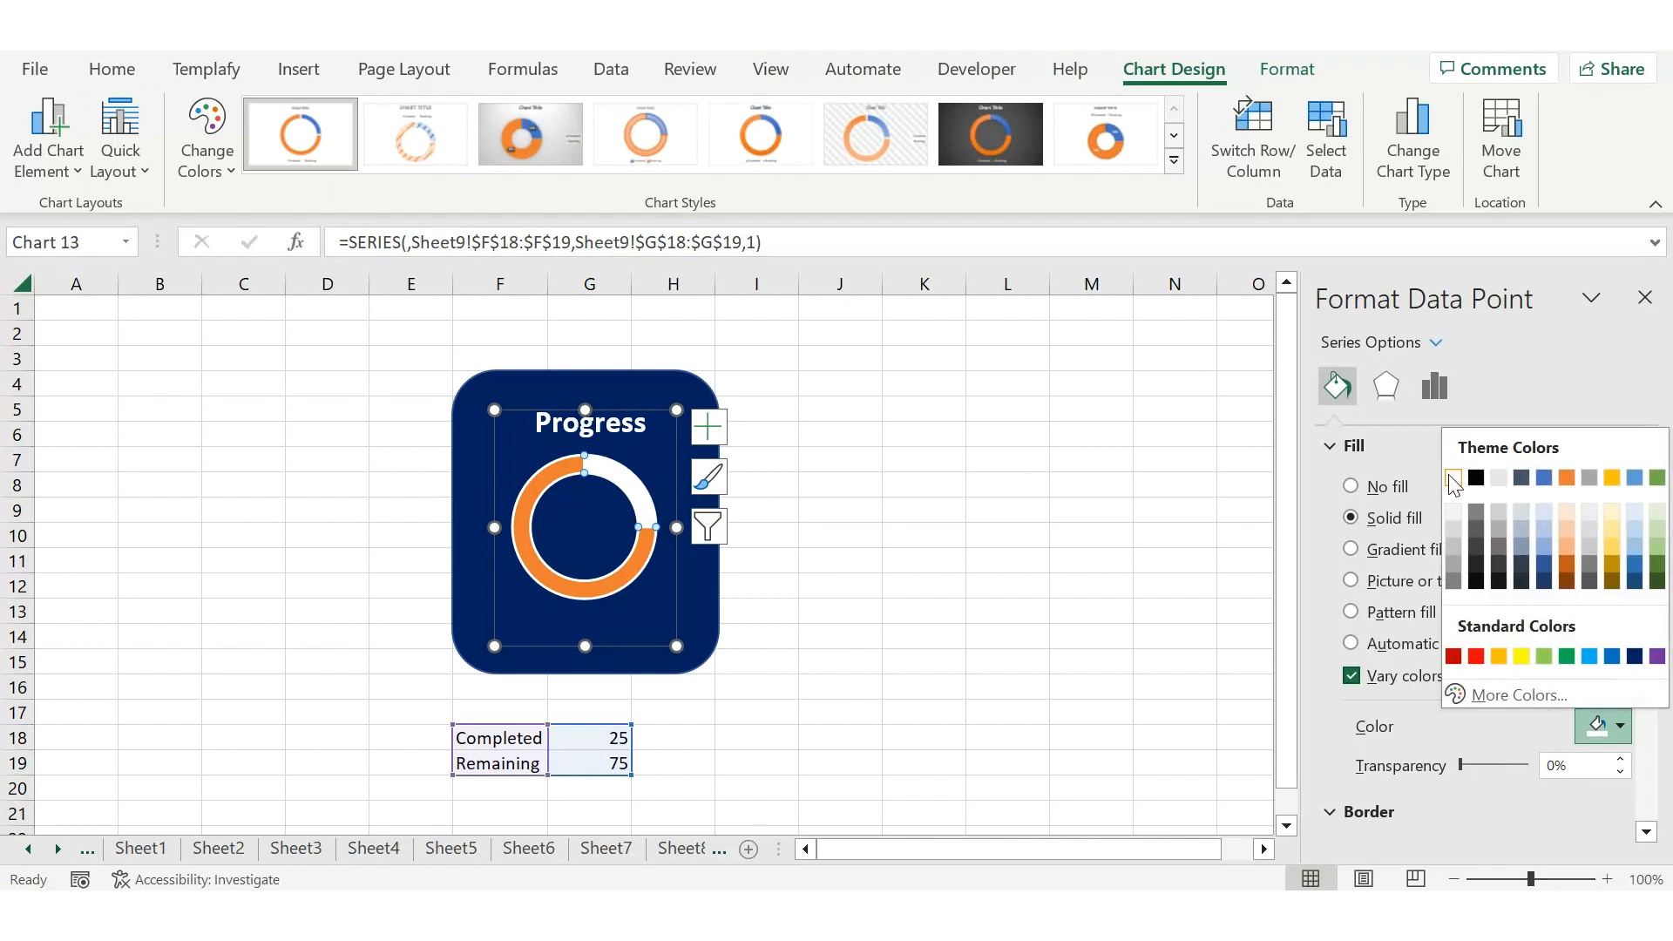
left_click(1453, 479)
Give the Completed slice a solid white border line
left_click(1352, 808)
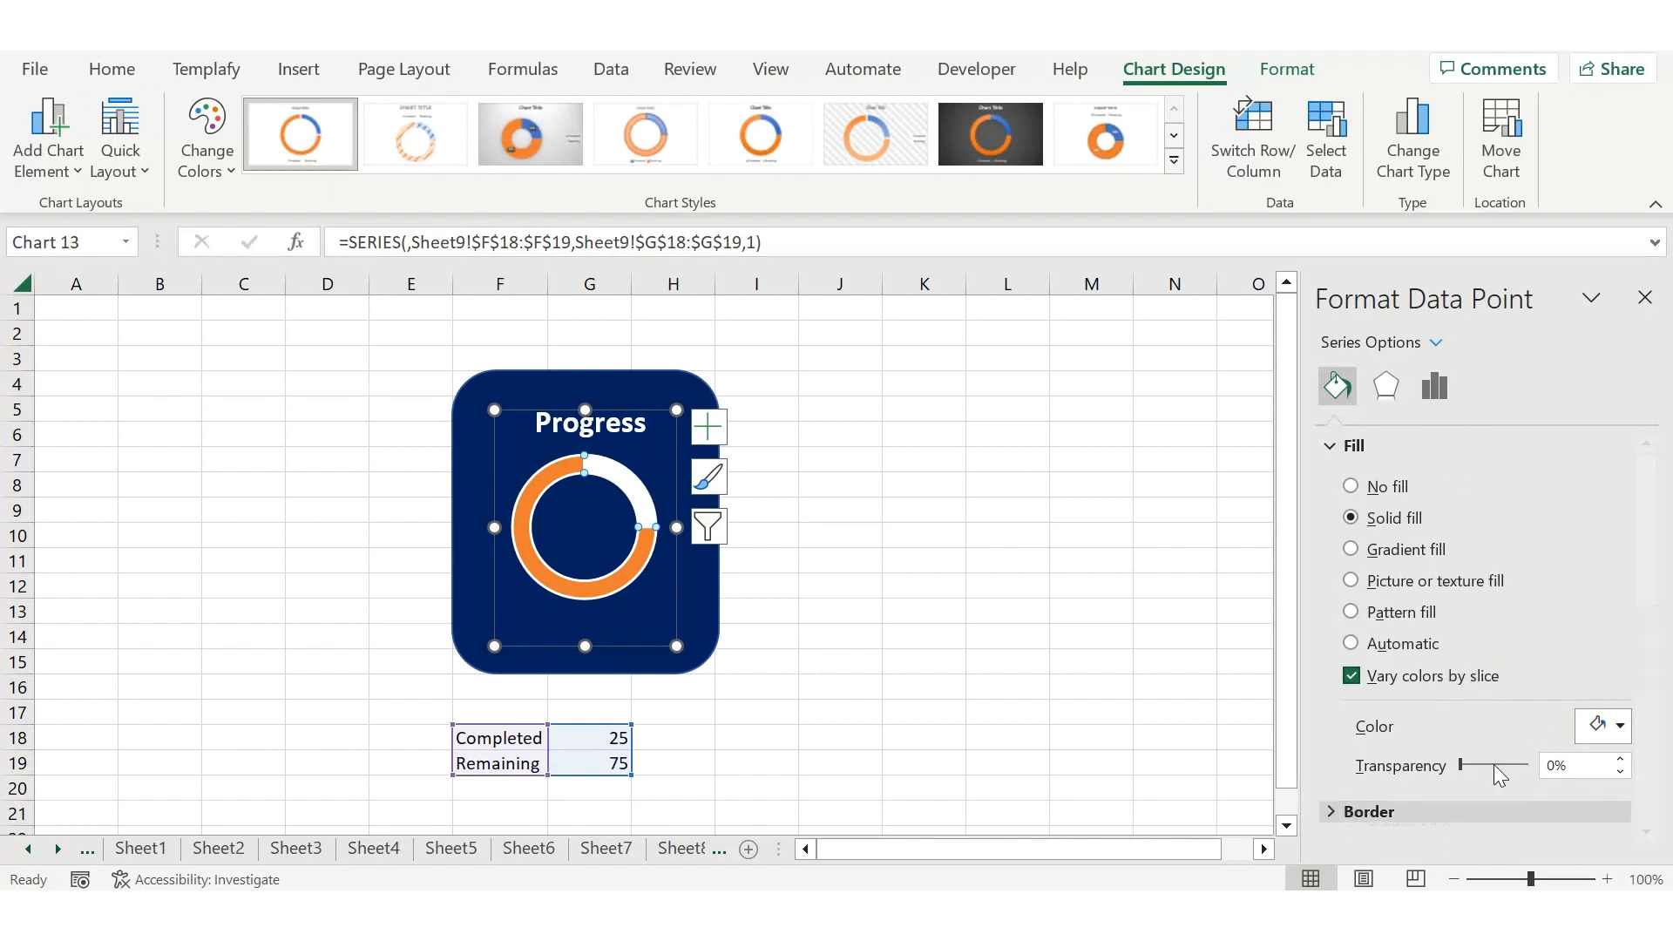
left_click(1395, 812)
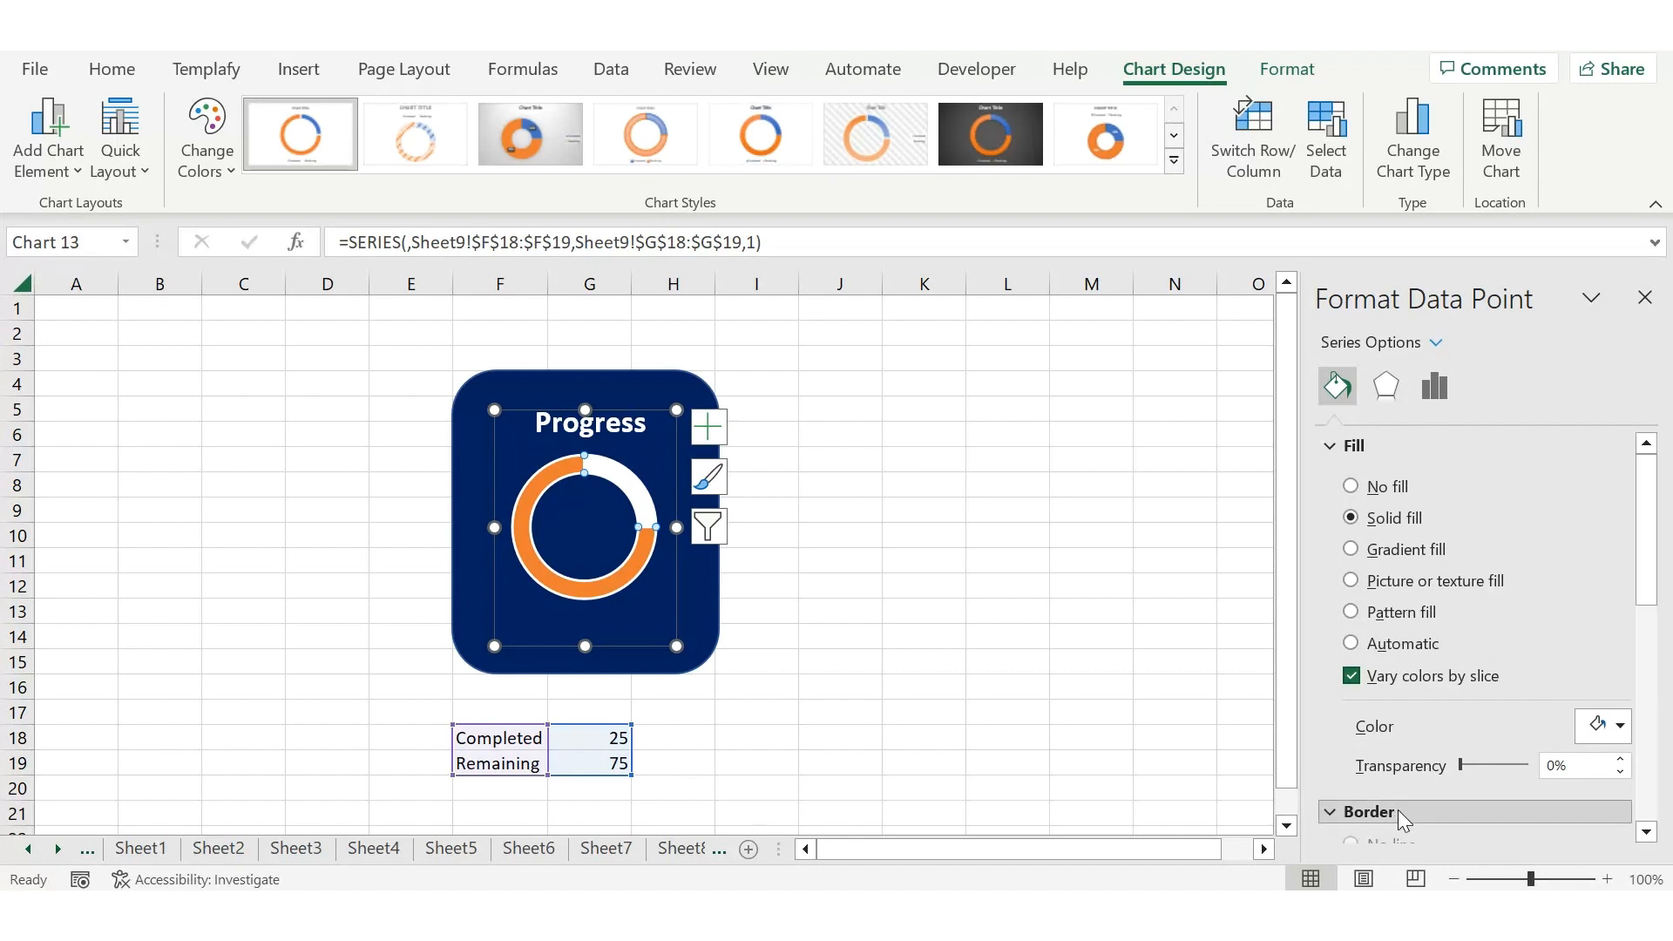
scroll(1397, 808, "down", 3)
left_click(1352, 695)
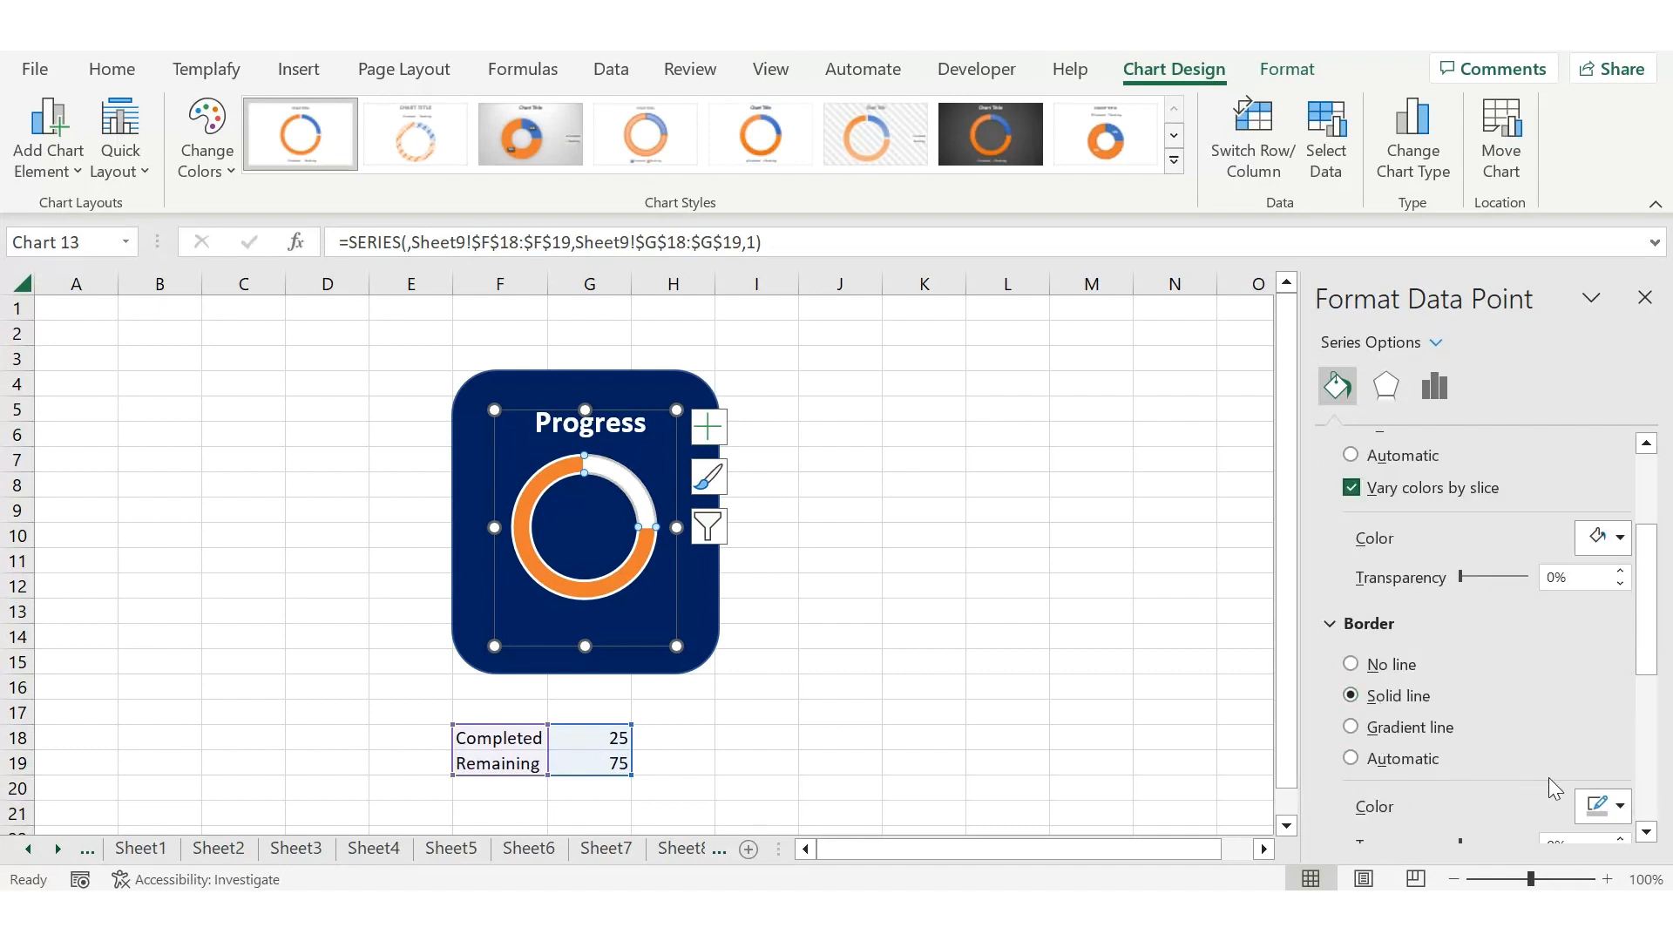
left_click(1583, 809)
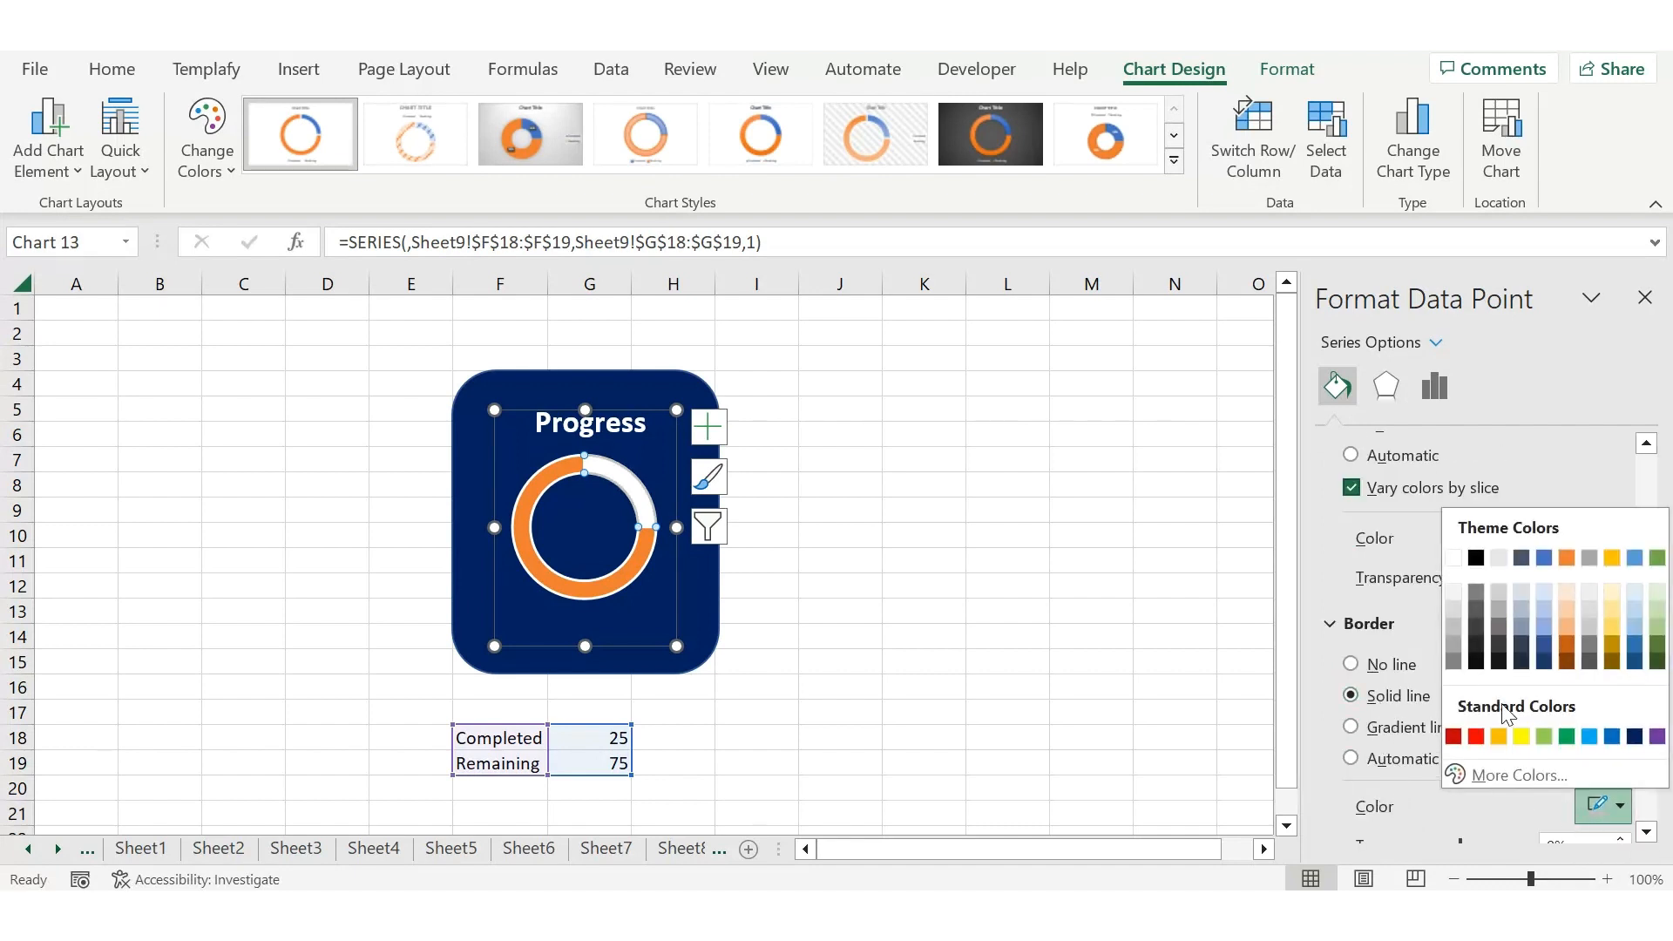
left_click(1453, 570)
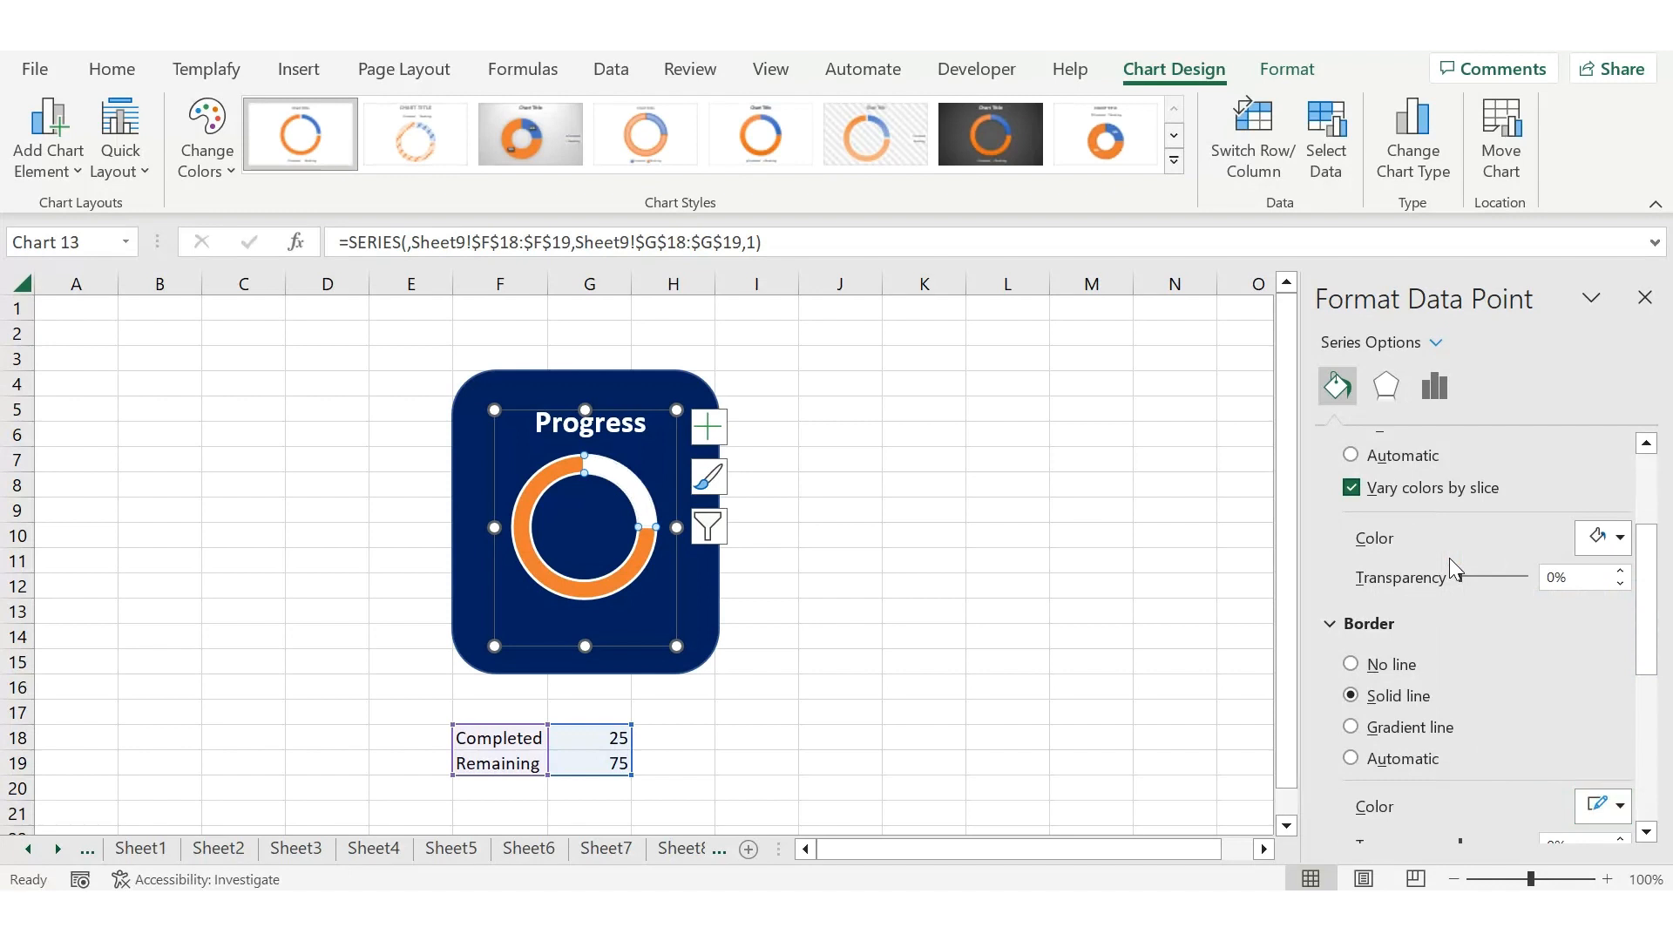
left_click(968, 670)
Select the orange Remaining slice and set the doughnut hole size to 85%
left_click(560, 586)
left_click(549, 579)
left_click(547, 577)
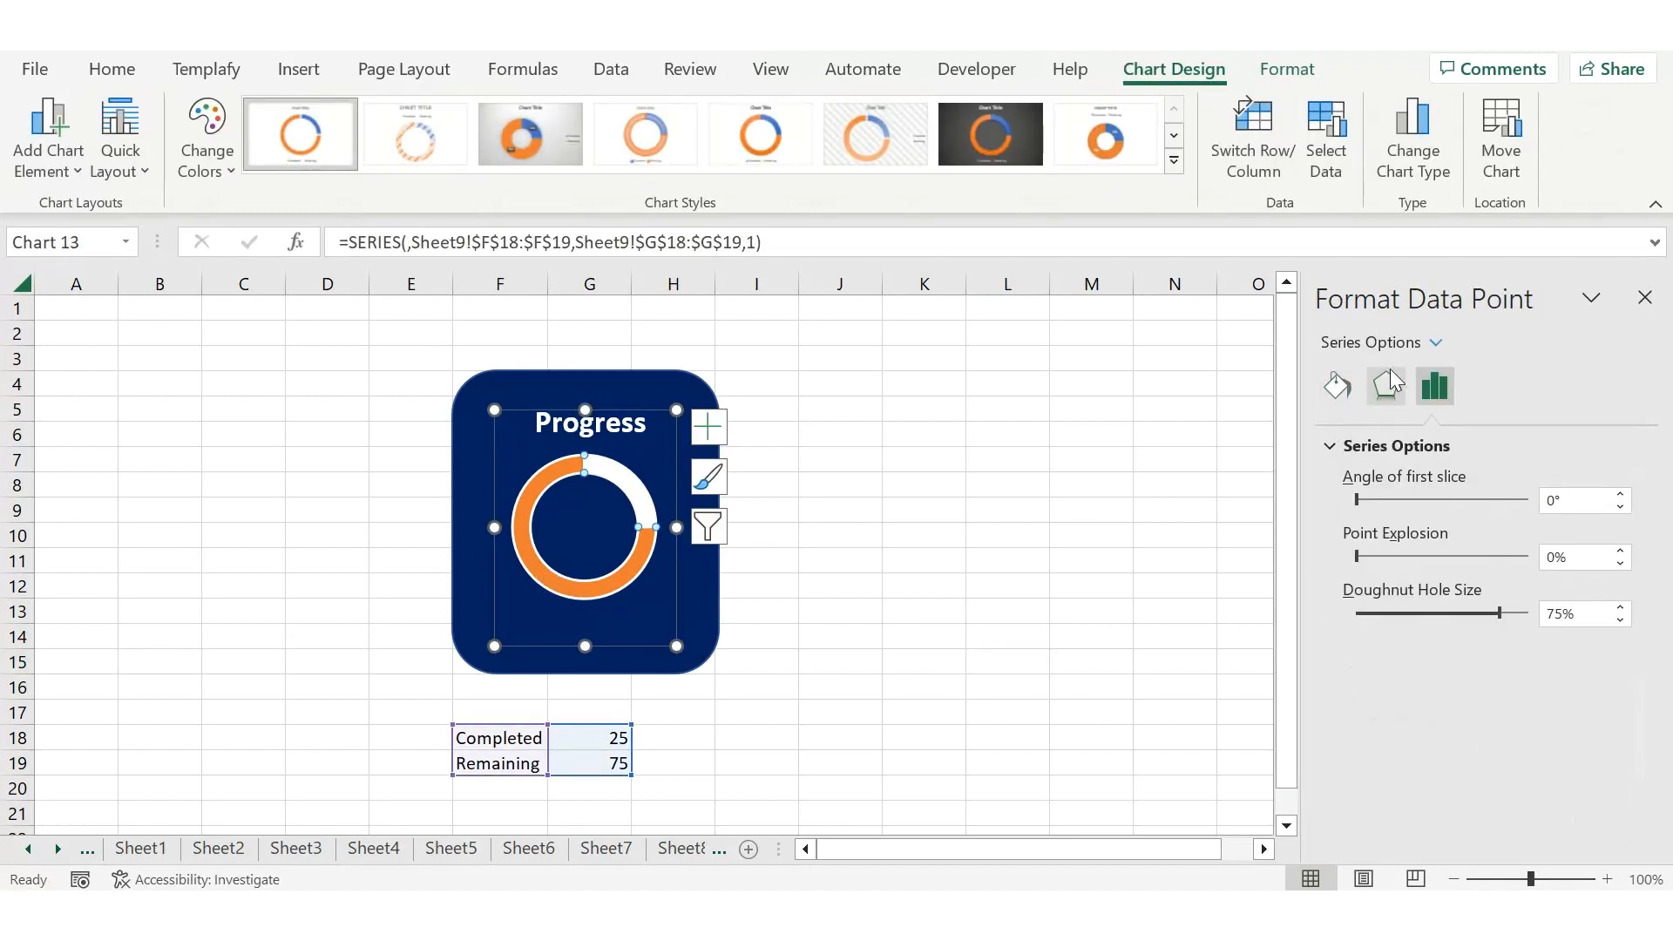
left_click_drag(1580, 614, 1525, 608)
type("85")
key("Return")
Remove the Remaining slice's fill and give it a solid white border line
left_click(1337, 387)
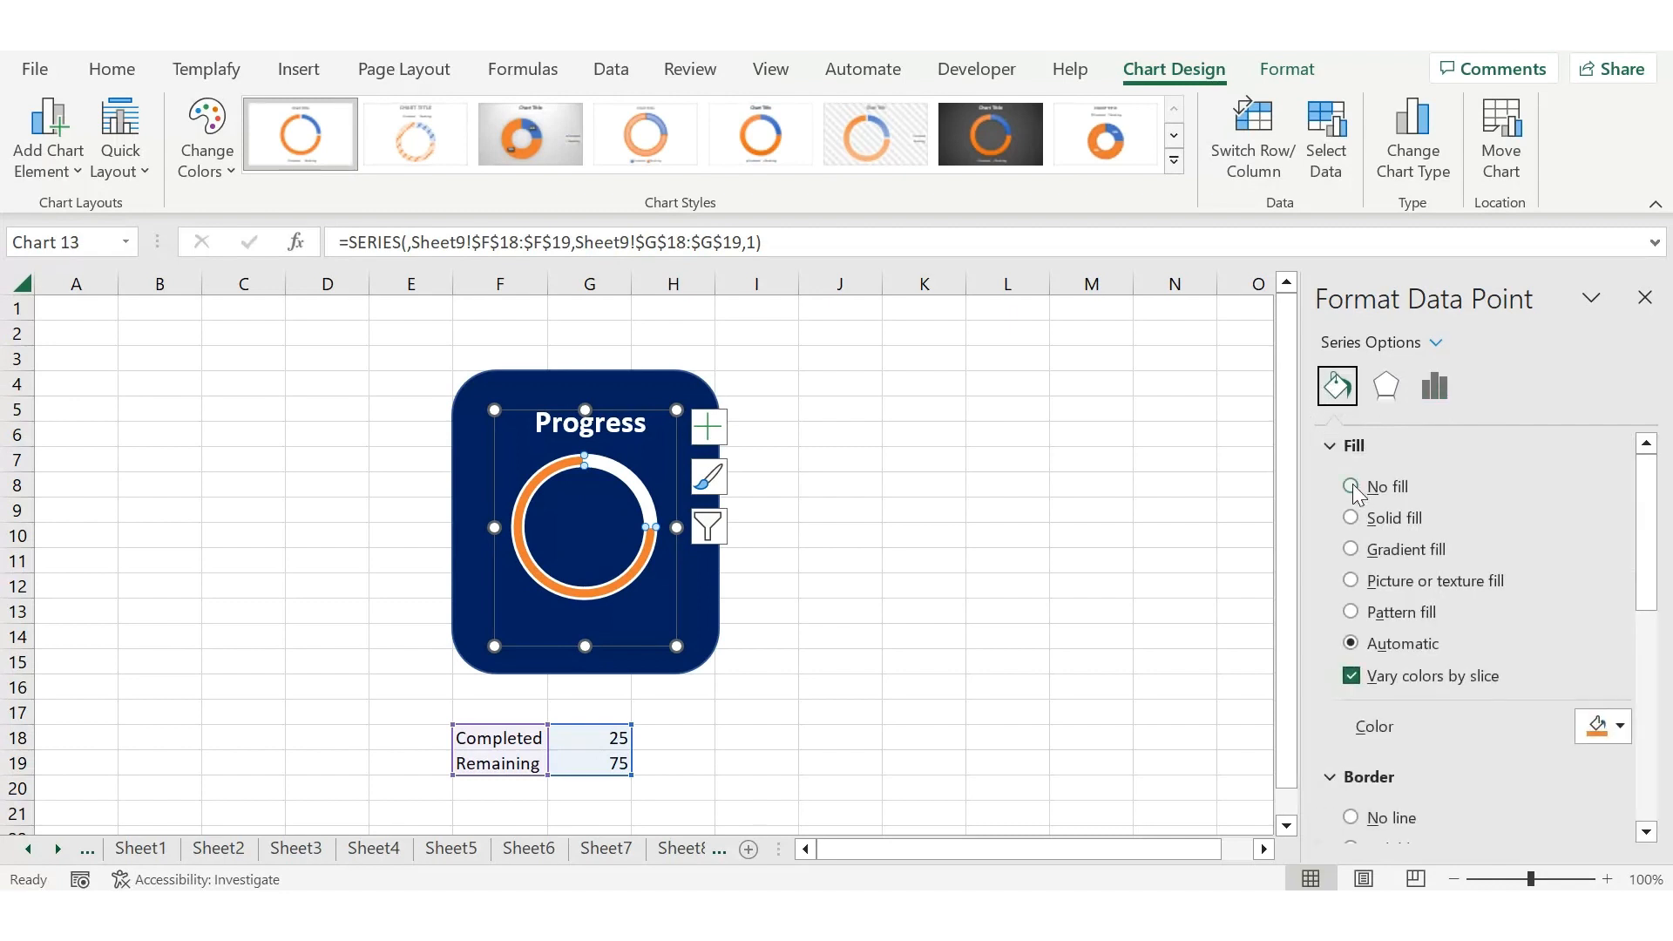
left_click(1351, 487)
left_click(1401, 798)
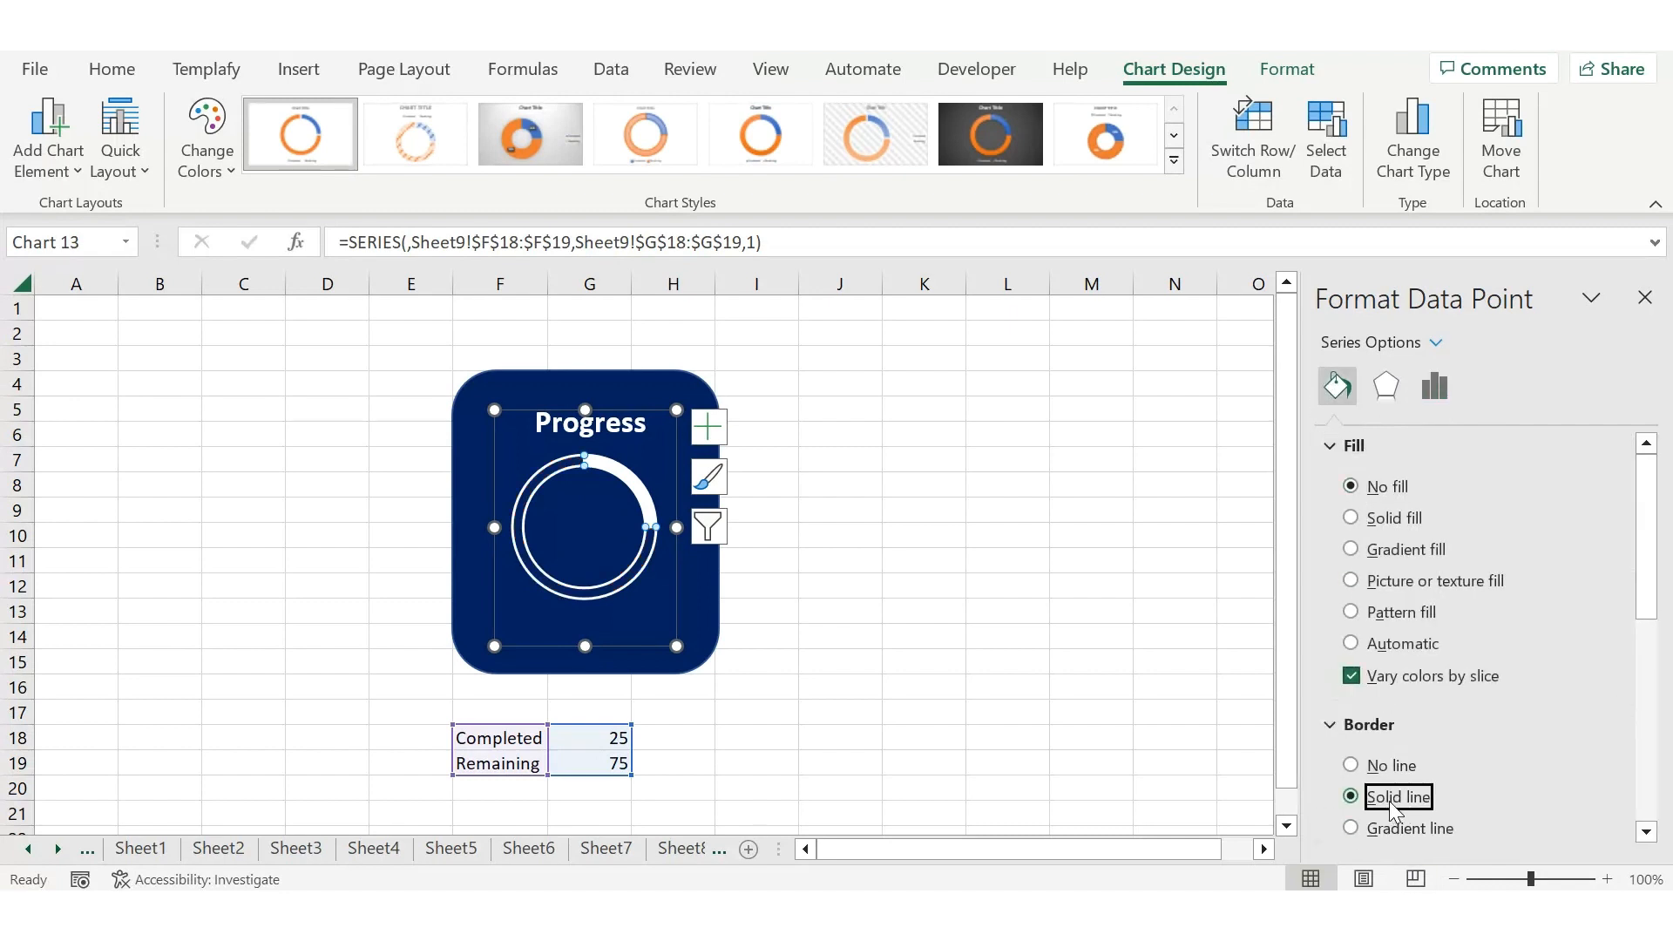
scroll(1577, 766, "down", 3)
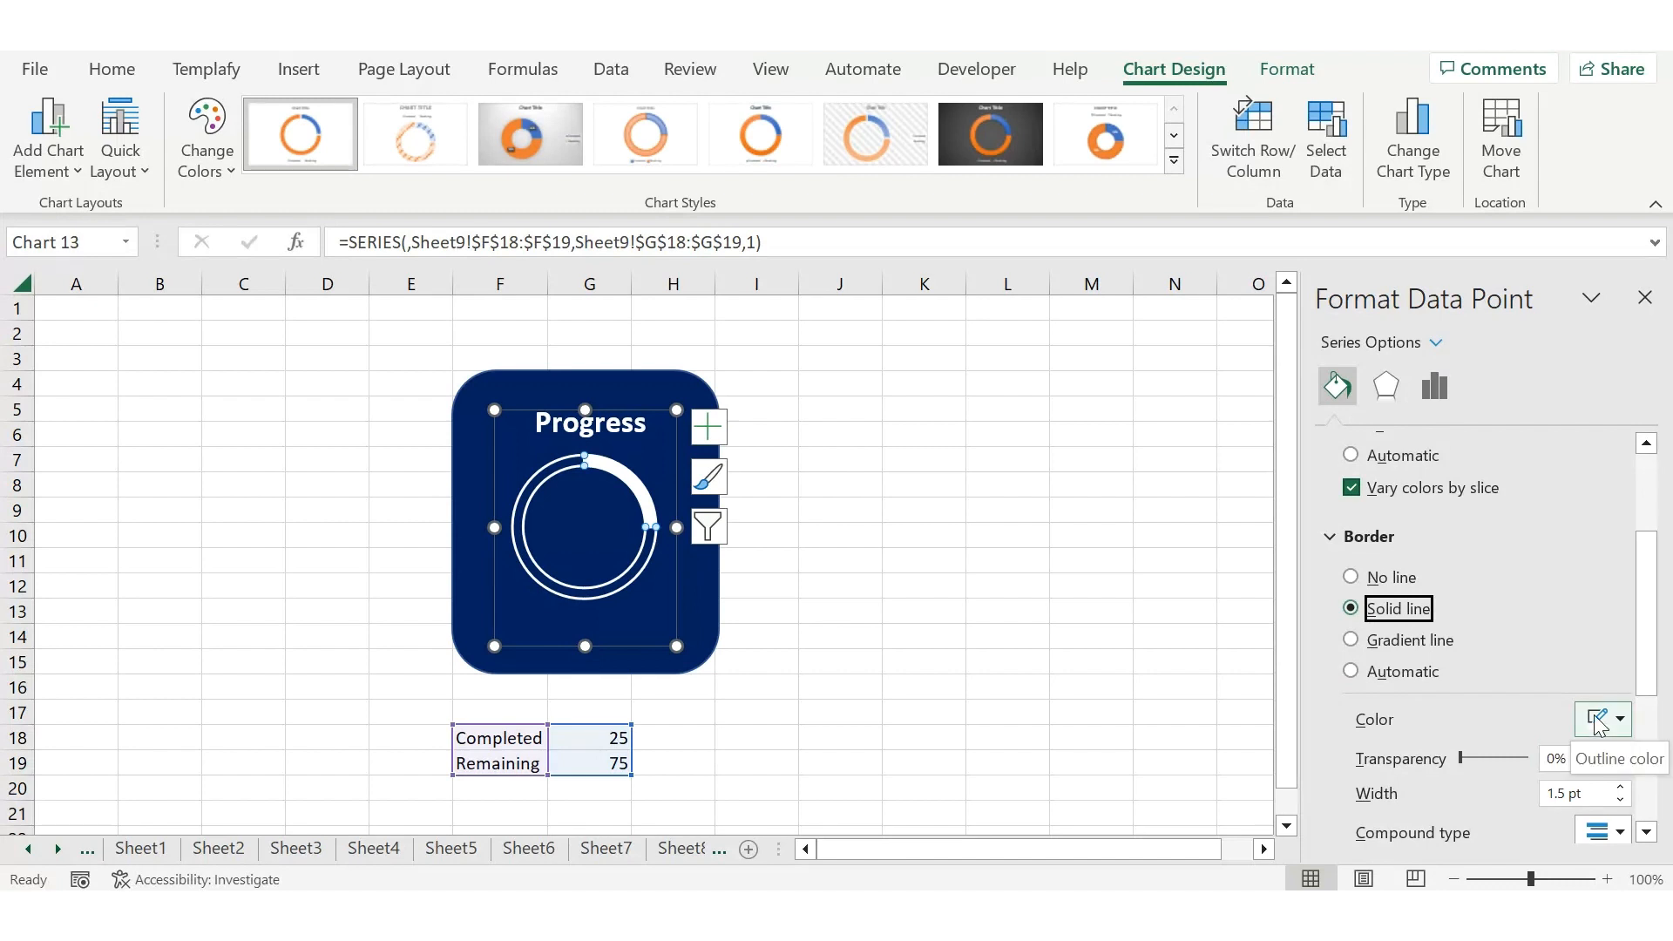
left_click(1594, 728)
left_click(1453, 471)
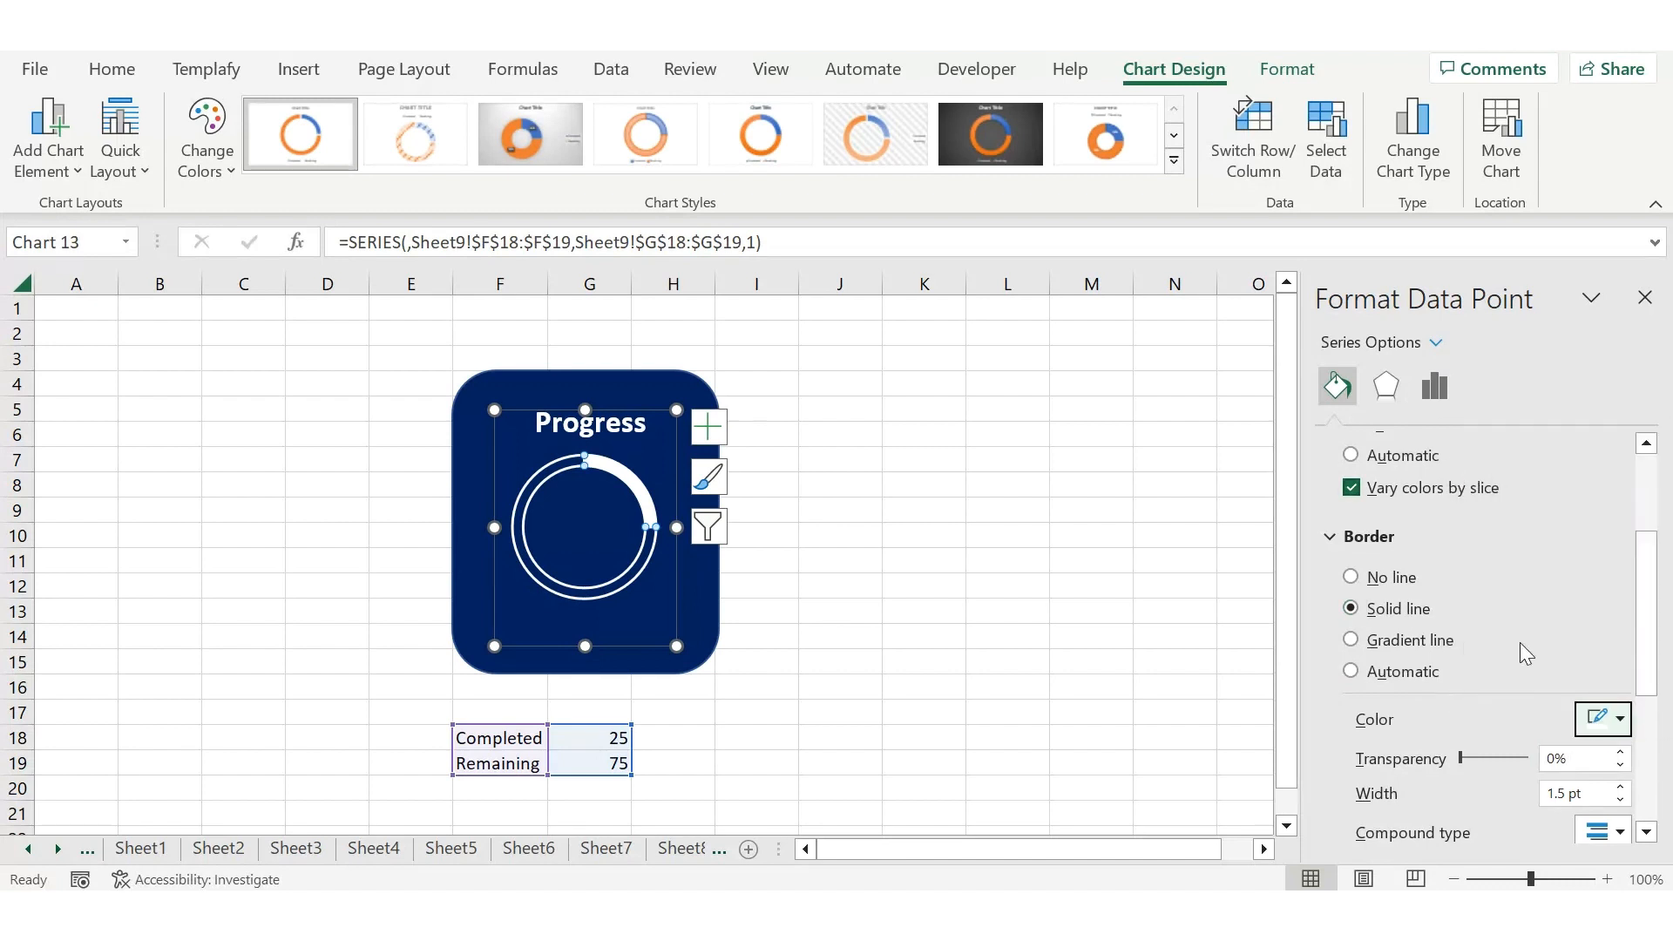
left_click(955, 568)
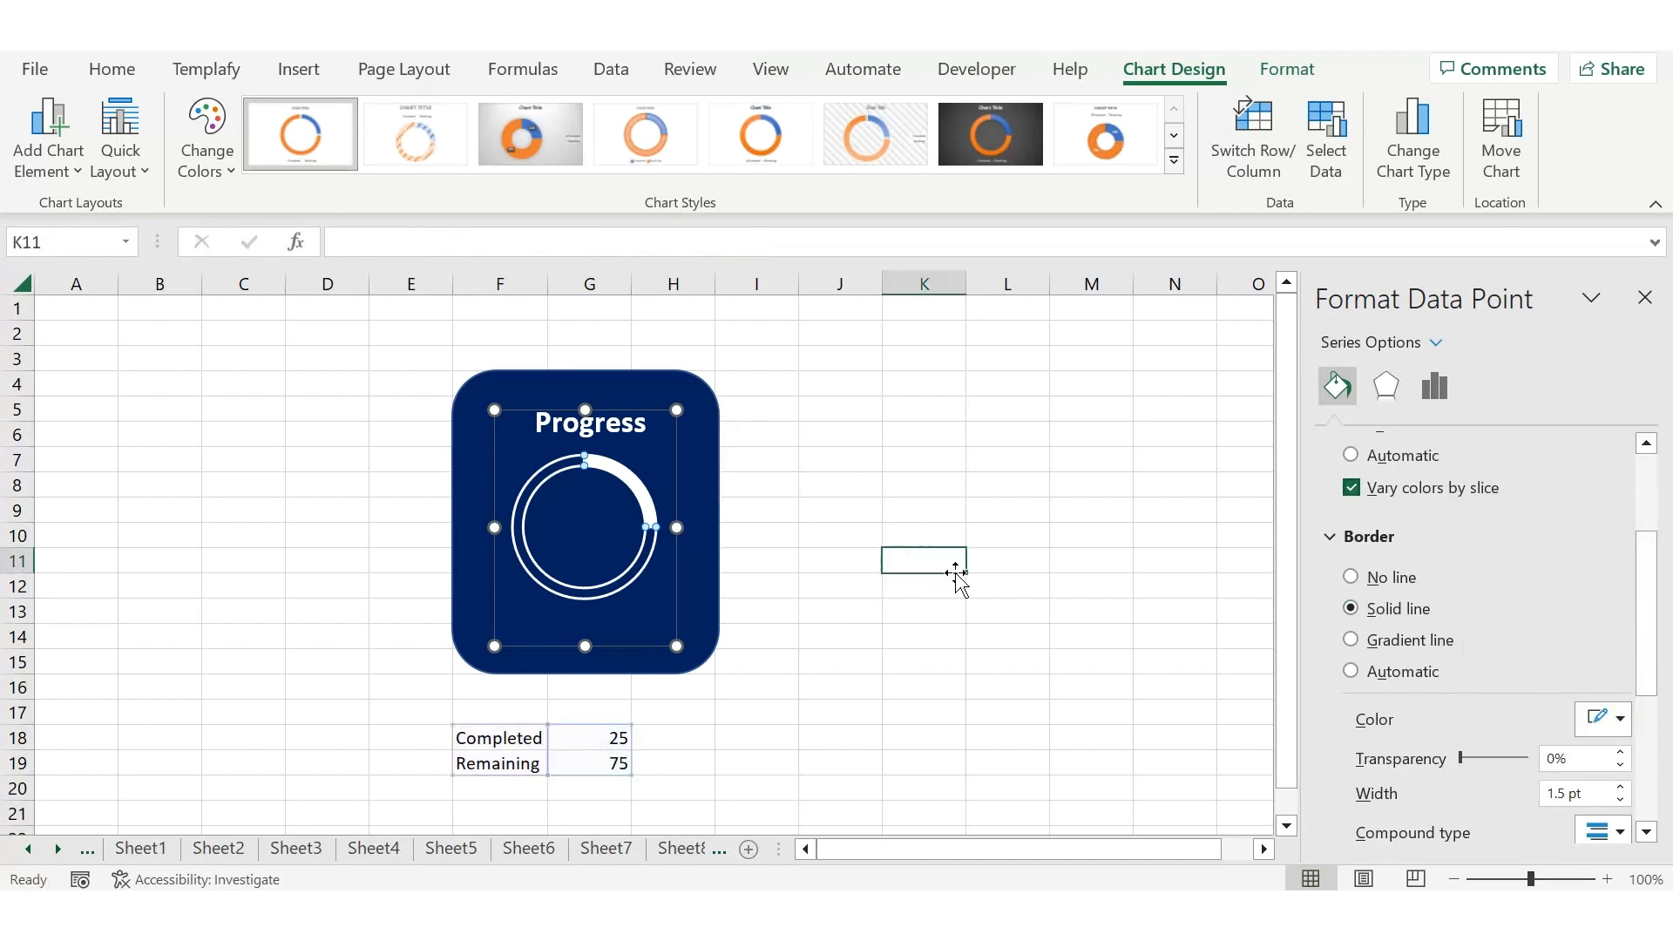
Duplicate the Progress text box, place the copy inside the upper half of the ring and clear its text
left_click(626, 427)
left_click(614, 411)
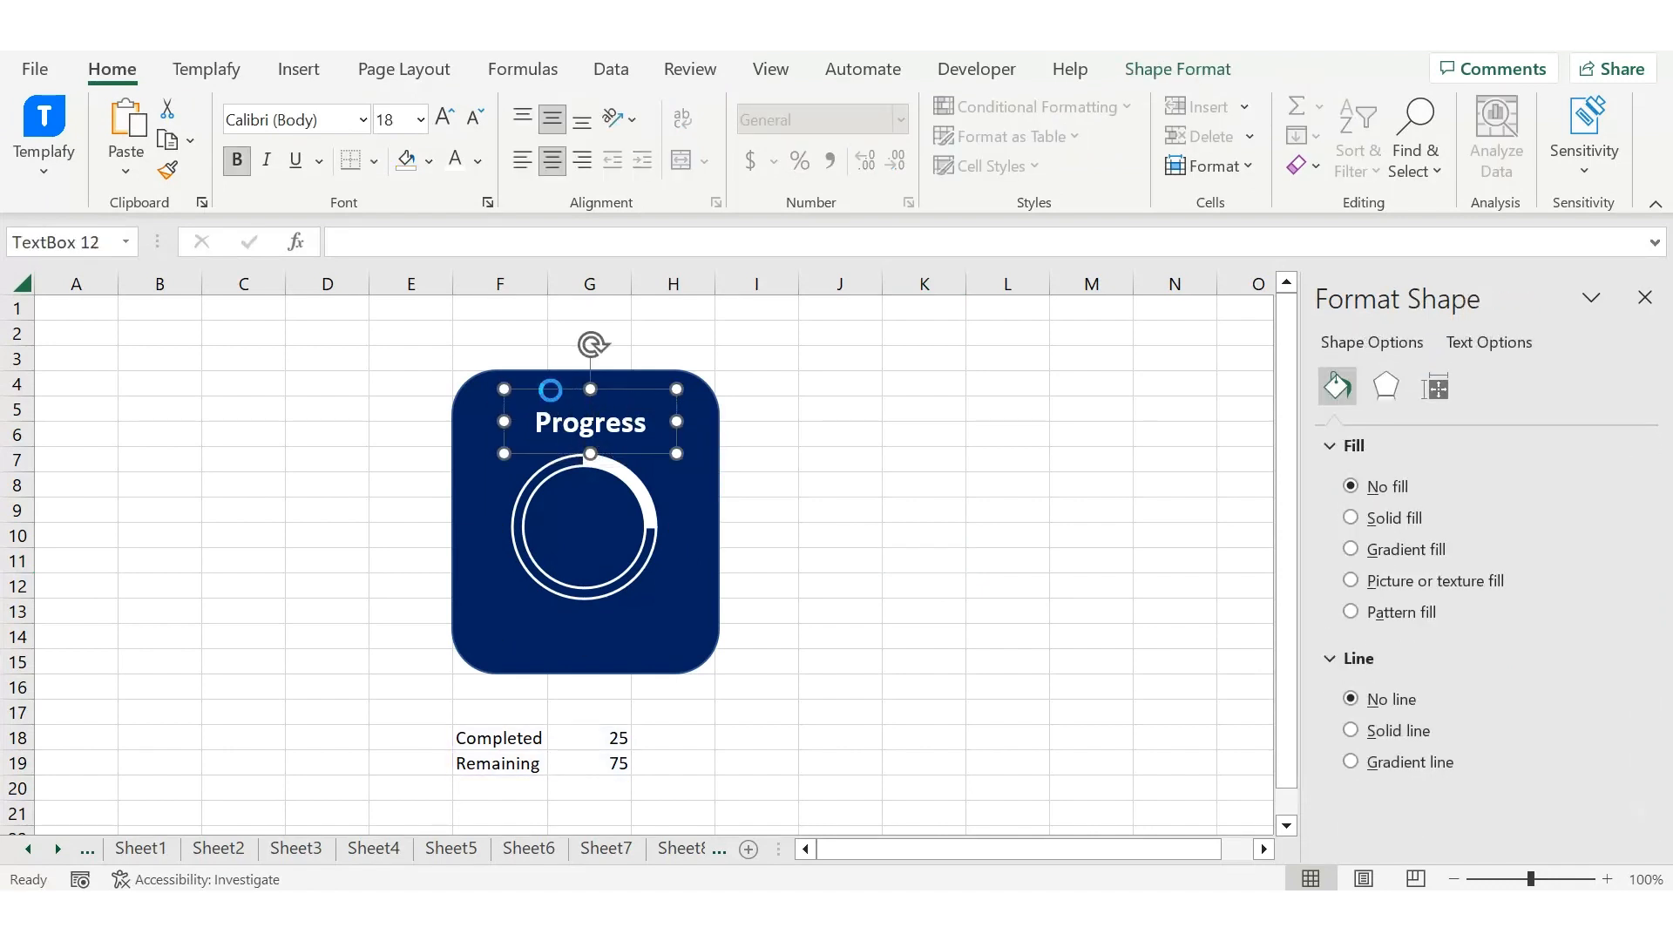
key("ctrl+d")
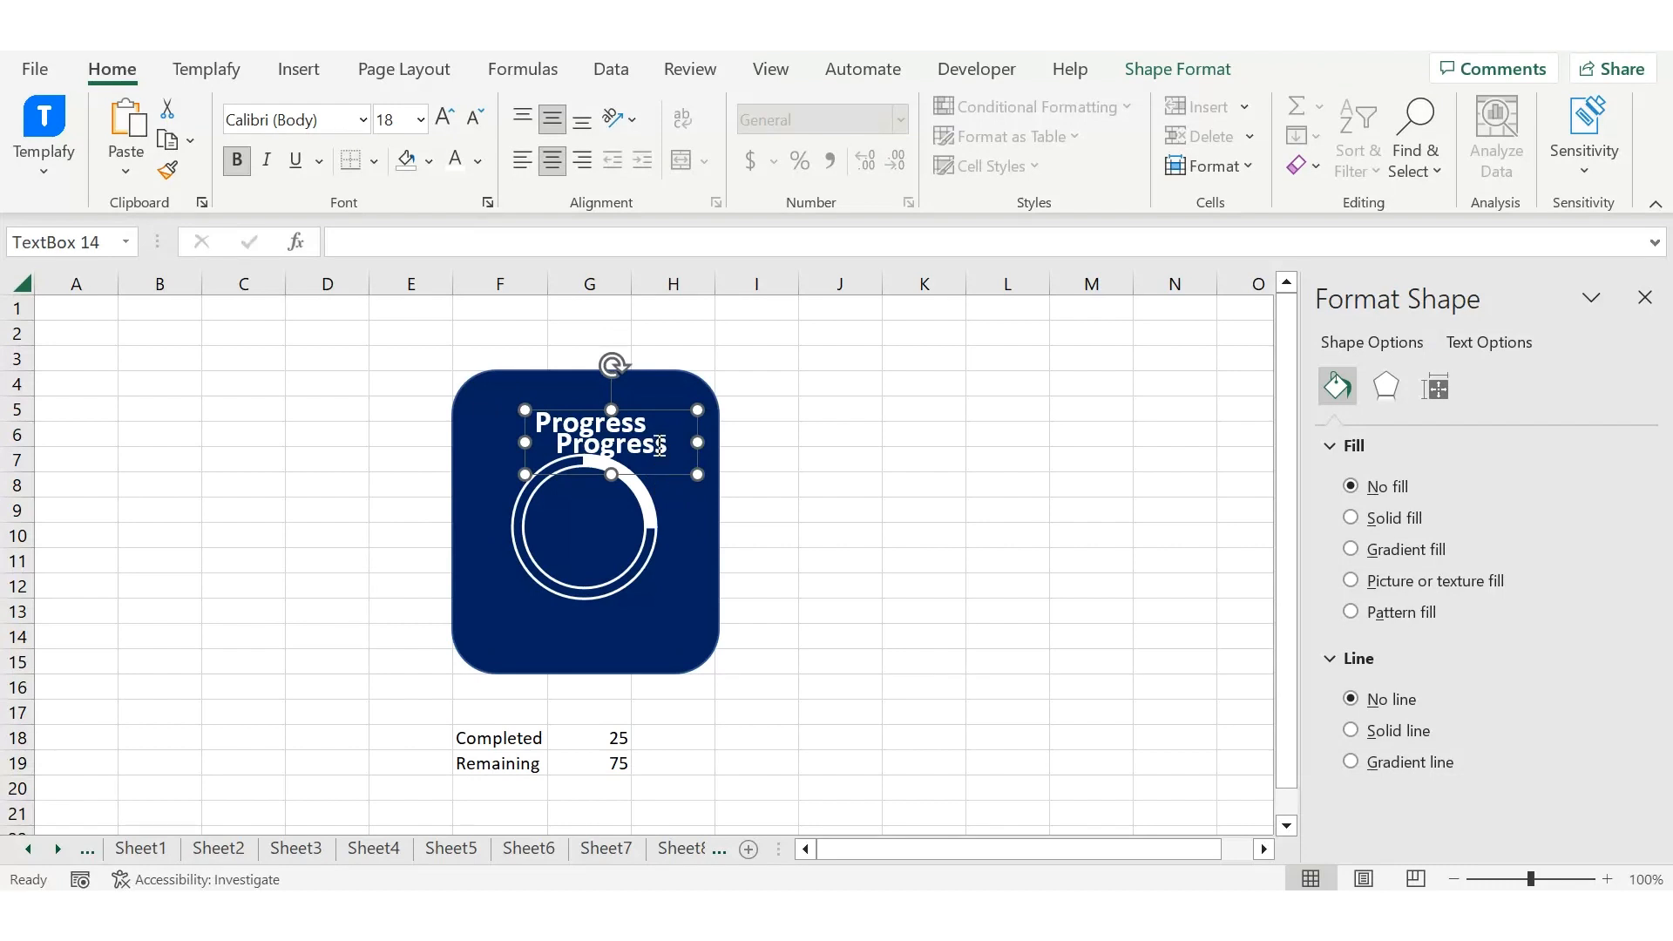
left_click_drag(682, 473, 651, 530)
double_click(609, 512)
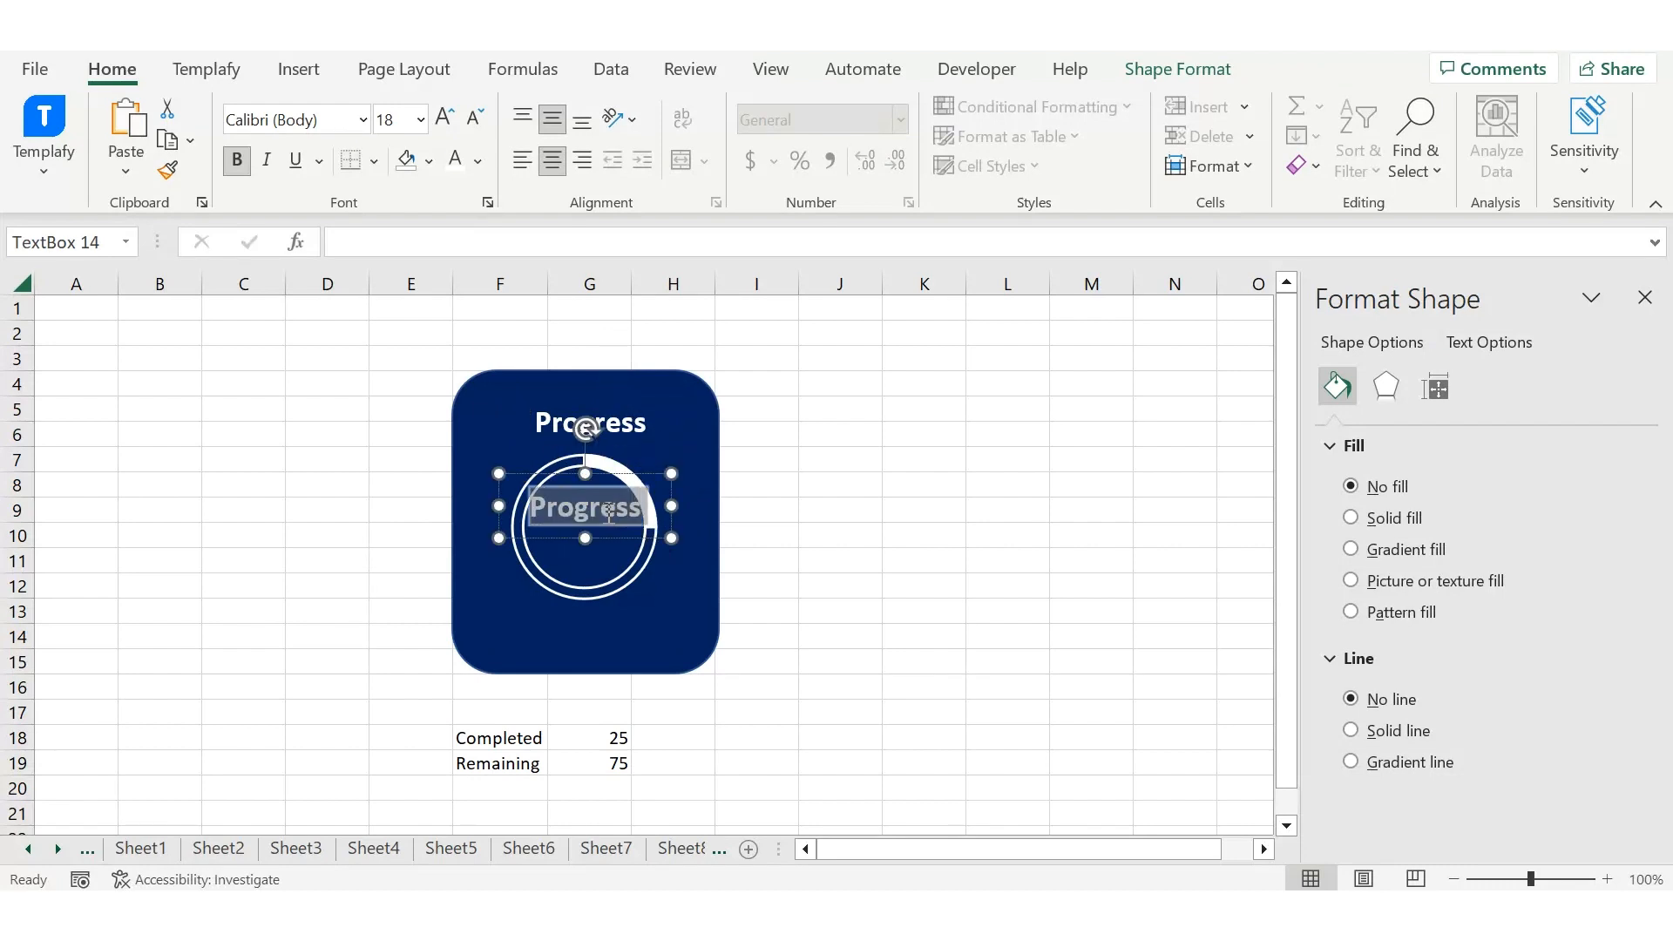
key("Delete")
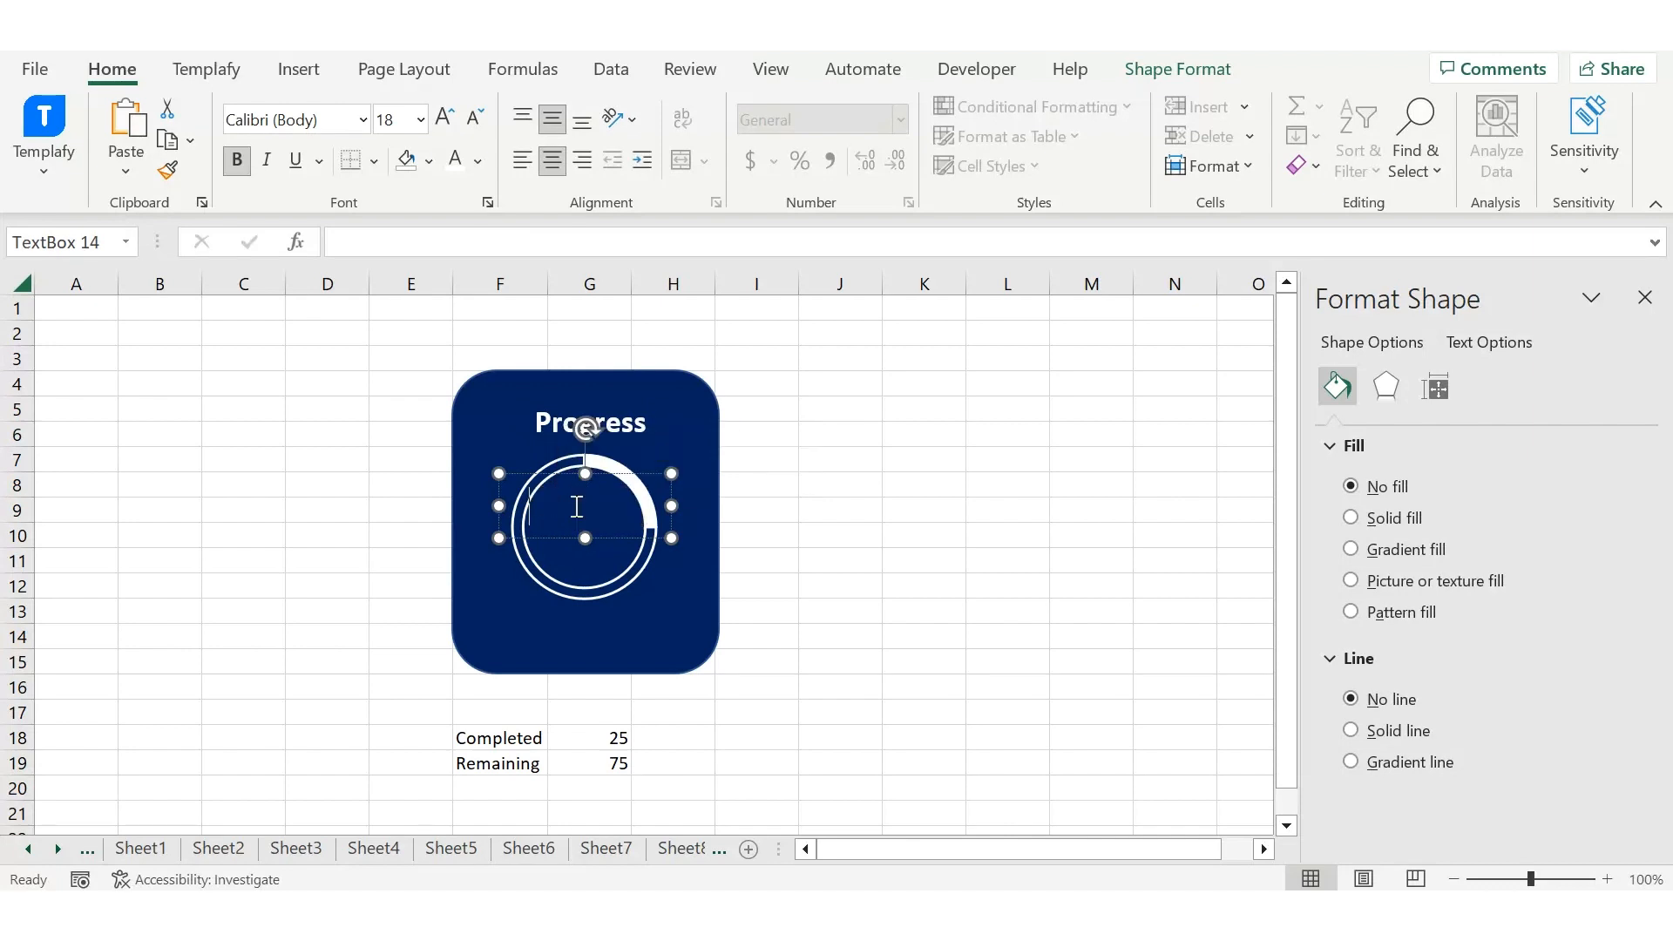
Link the empty text box inside the ring to the Completed value with the formula =$G$18
left_click(408, 243)
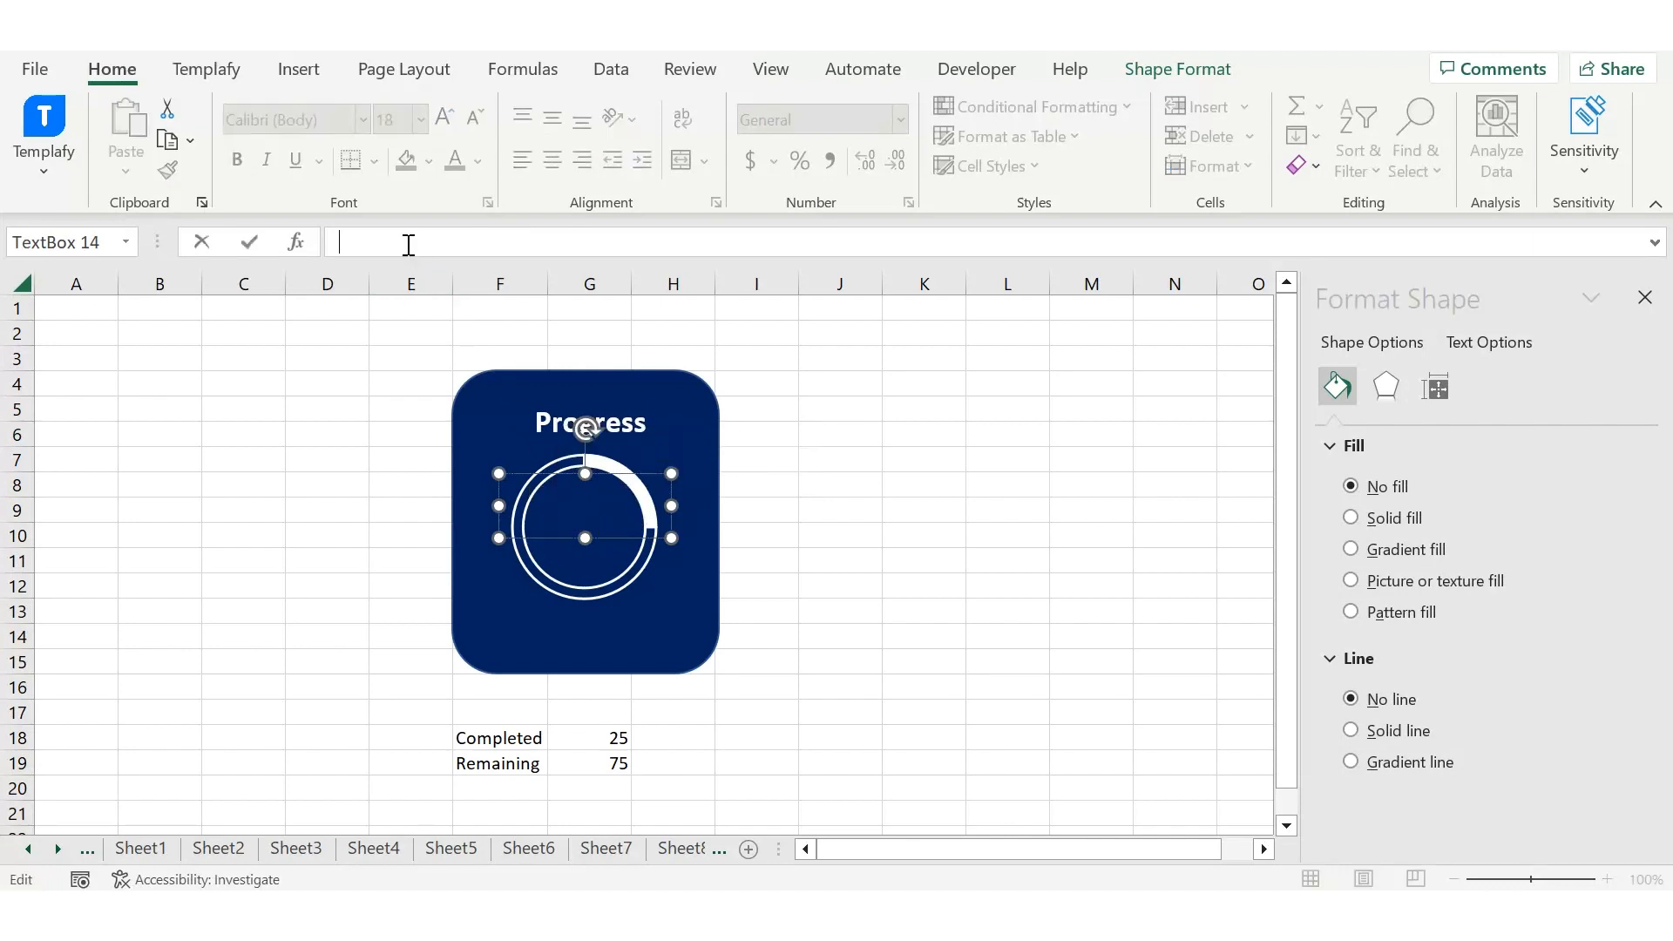
type("=")
left_click(611, 737)
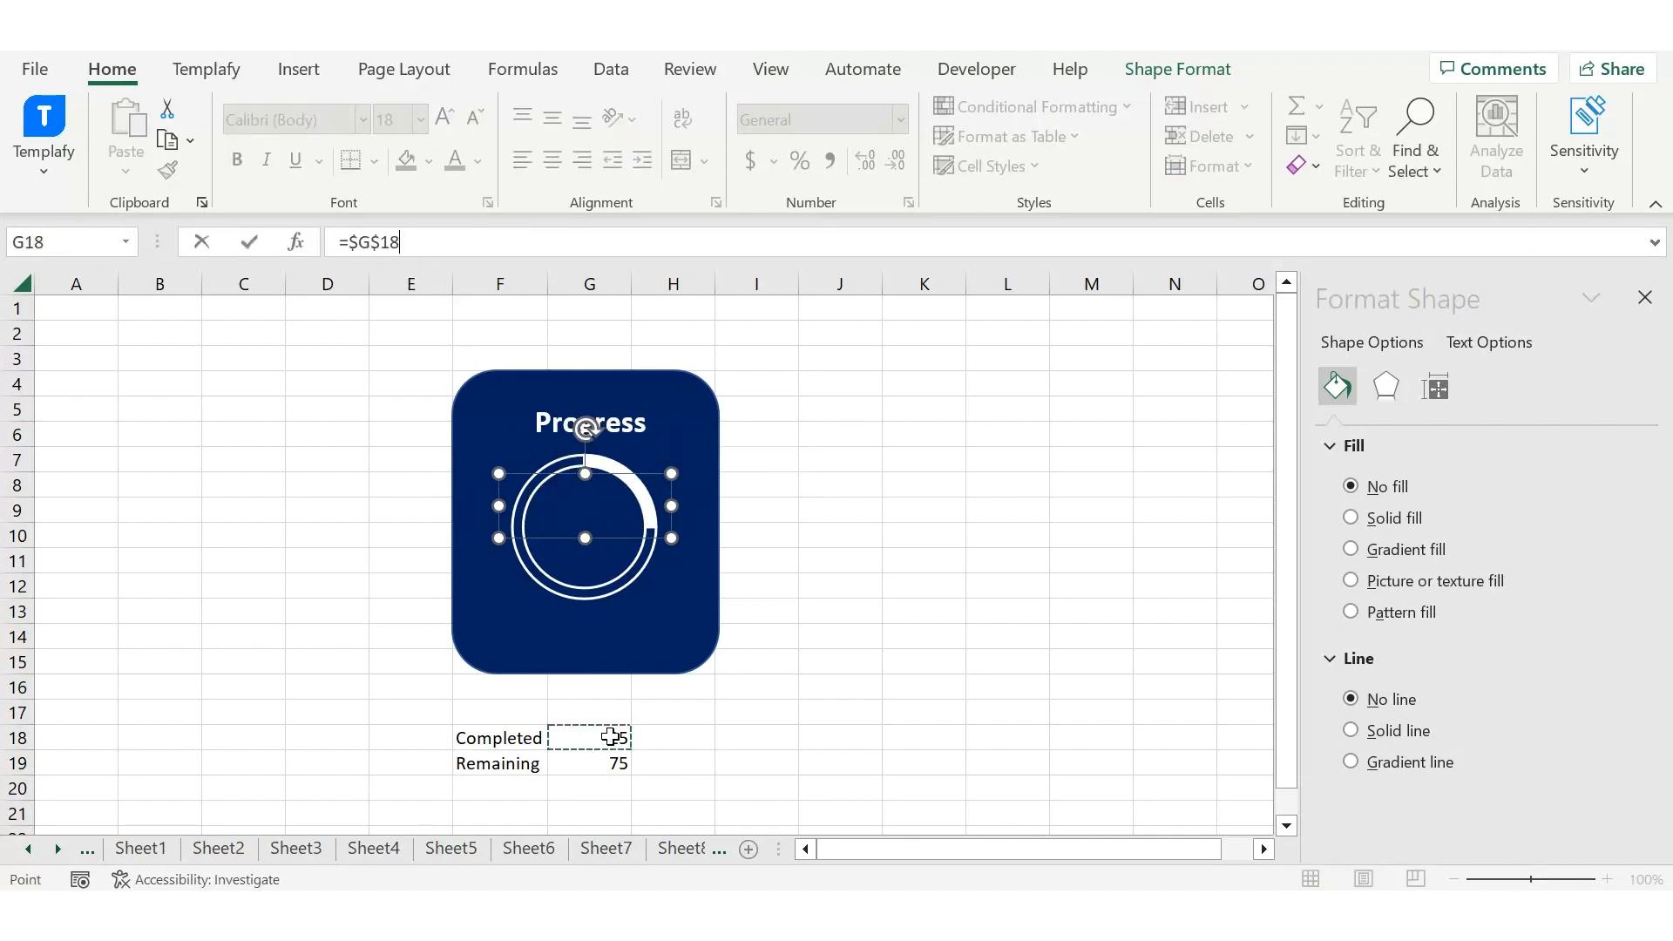
key("Return")
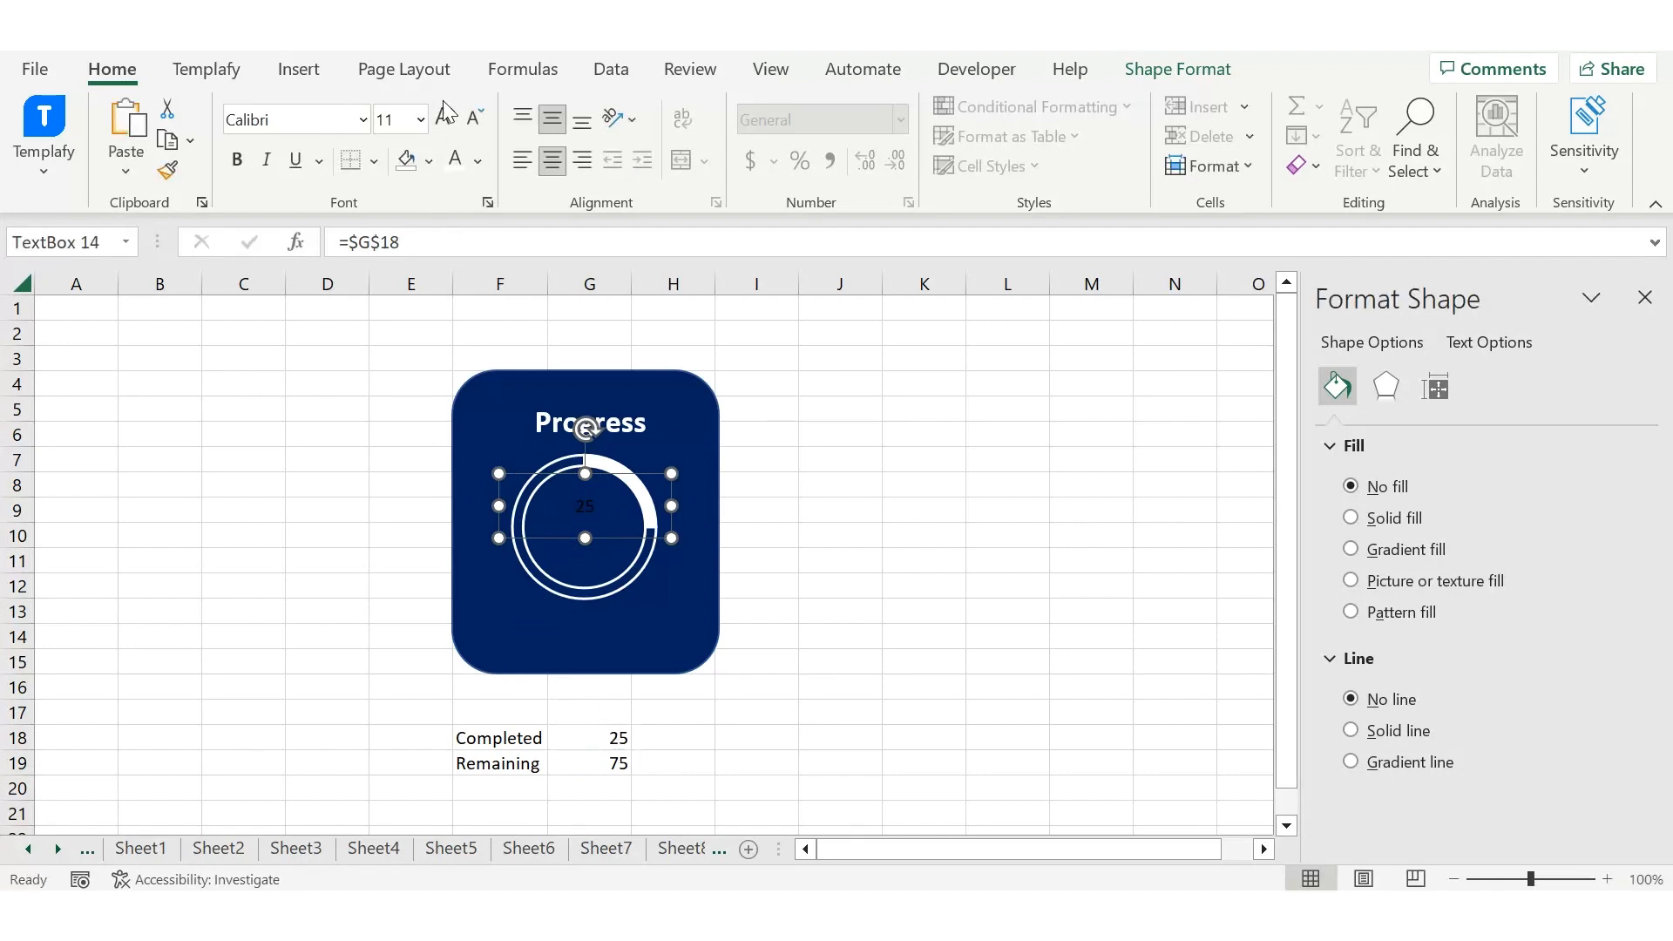
Format the linked number inside the ring in white at font size 24
left_click(446, 119)
left_click(446, 120)
left_click(450, 161)
left_click(816, 509)
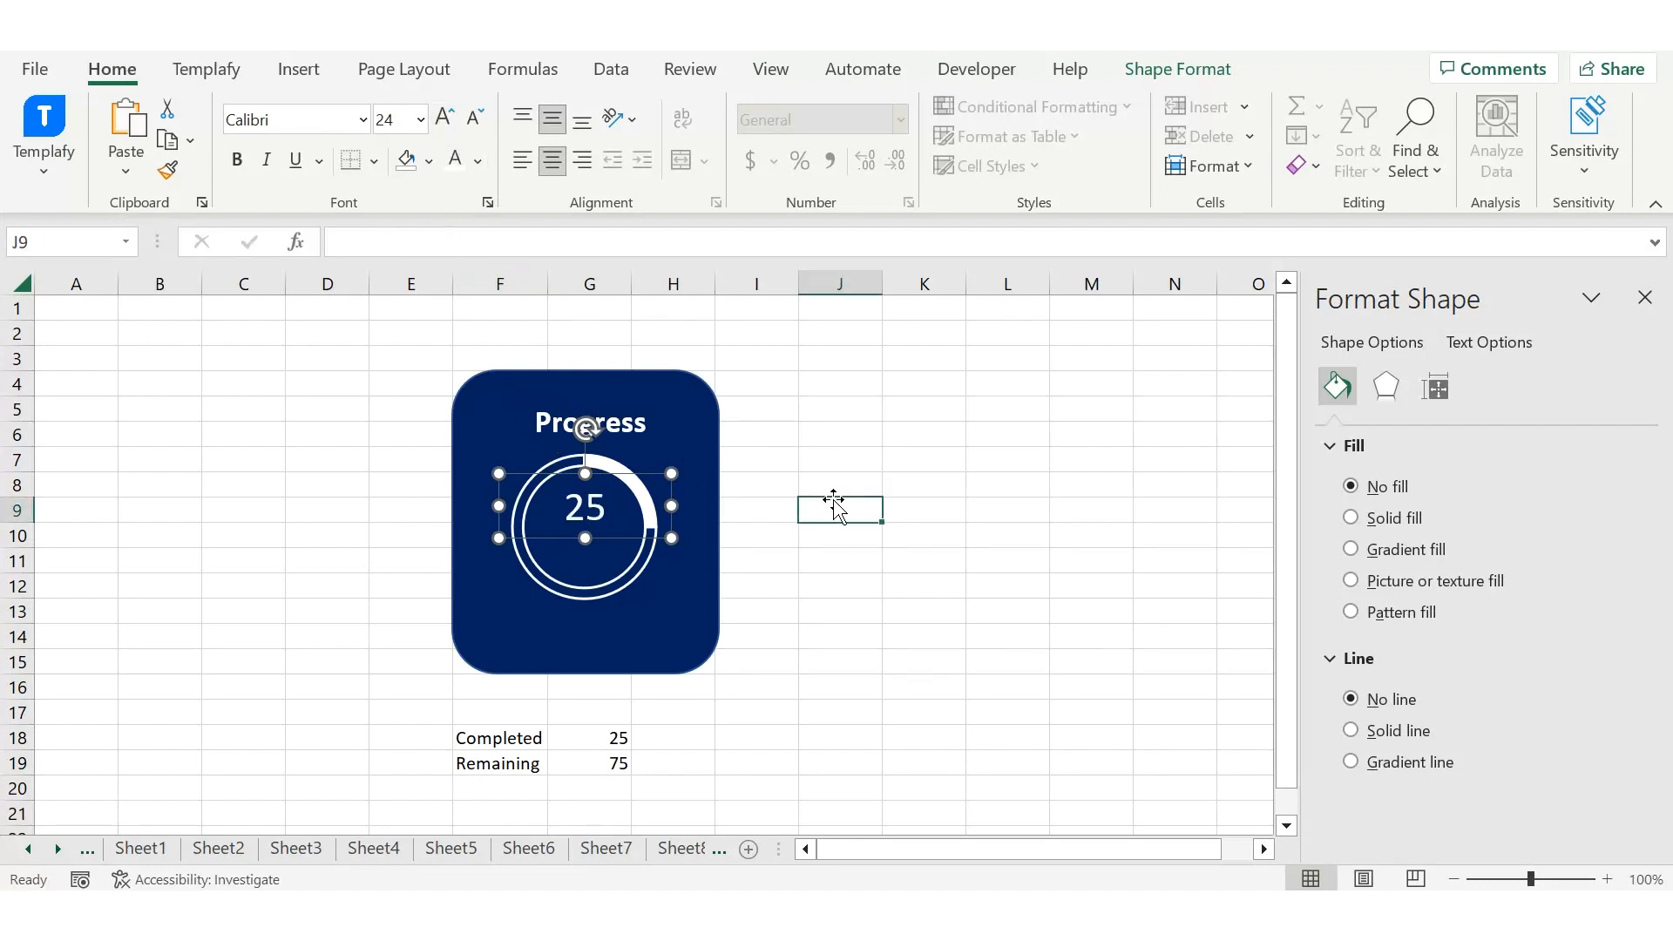
Duplicate the Progress text box again and place the copy inside the ring below the linked number
left_click(639, 420)
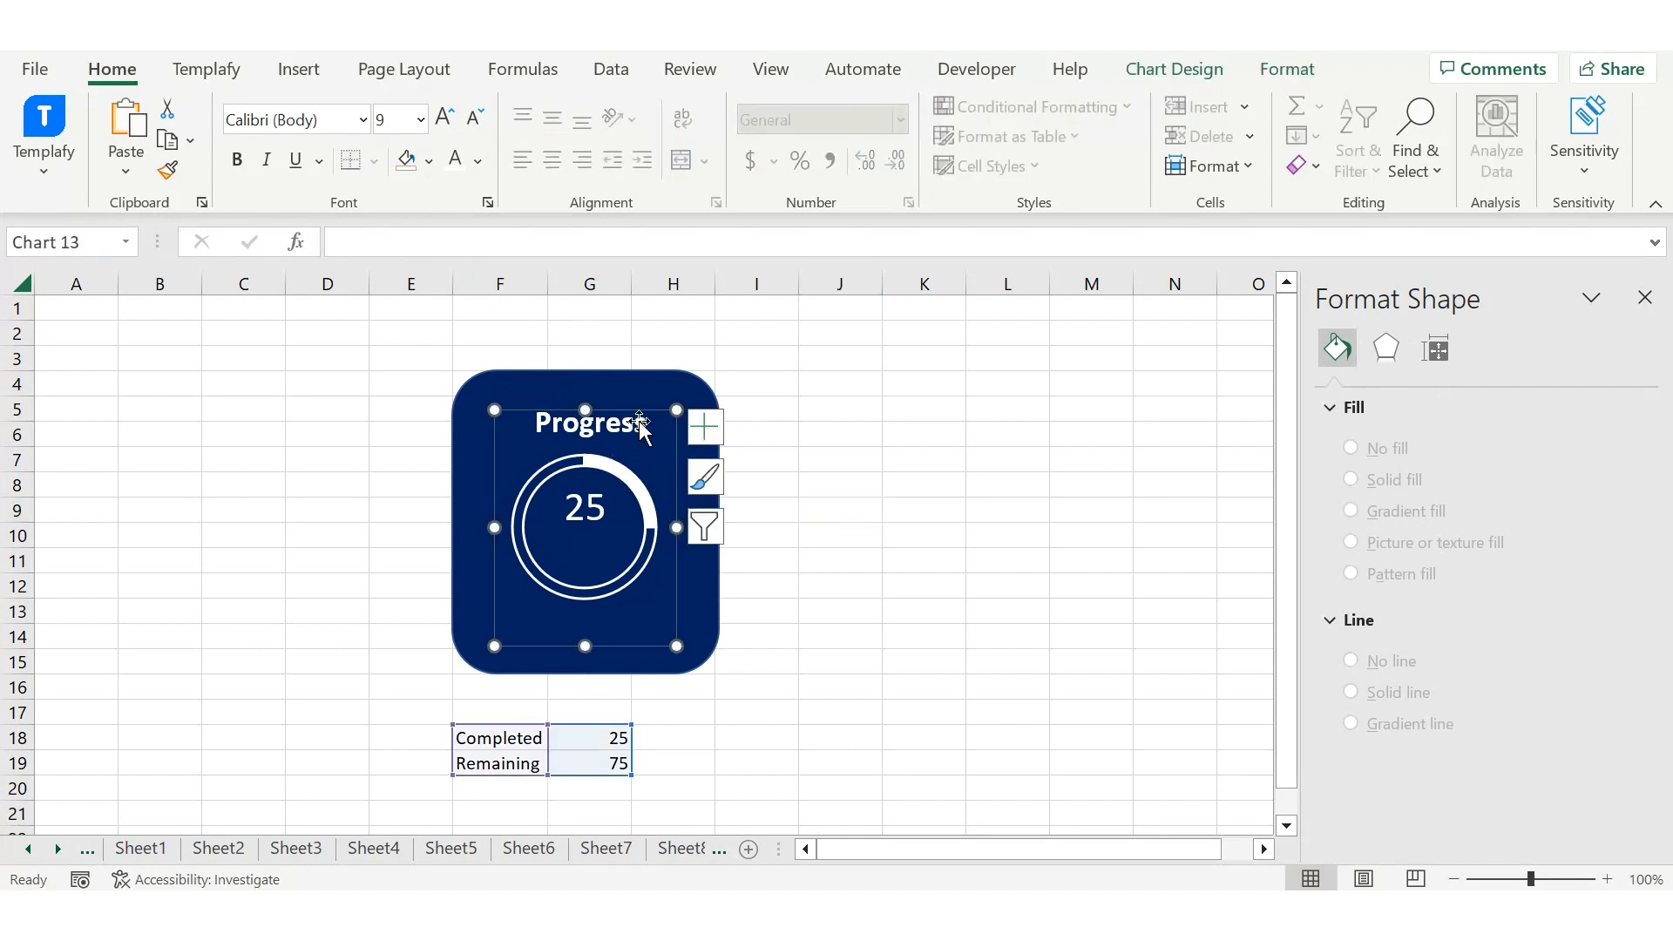
left_click(639, 400)
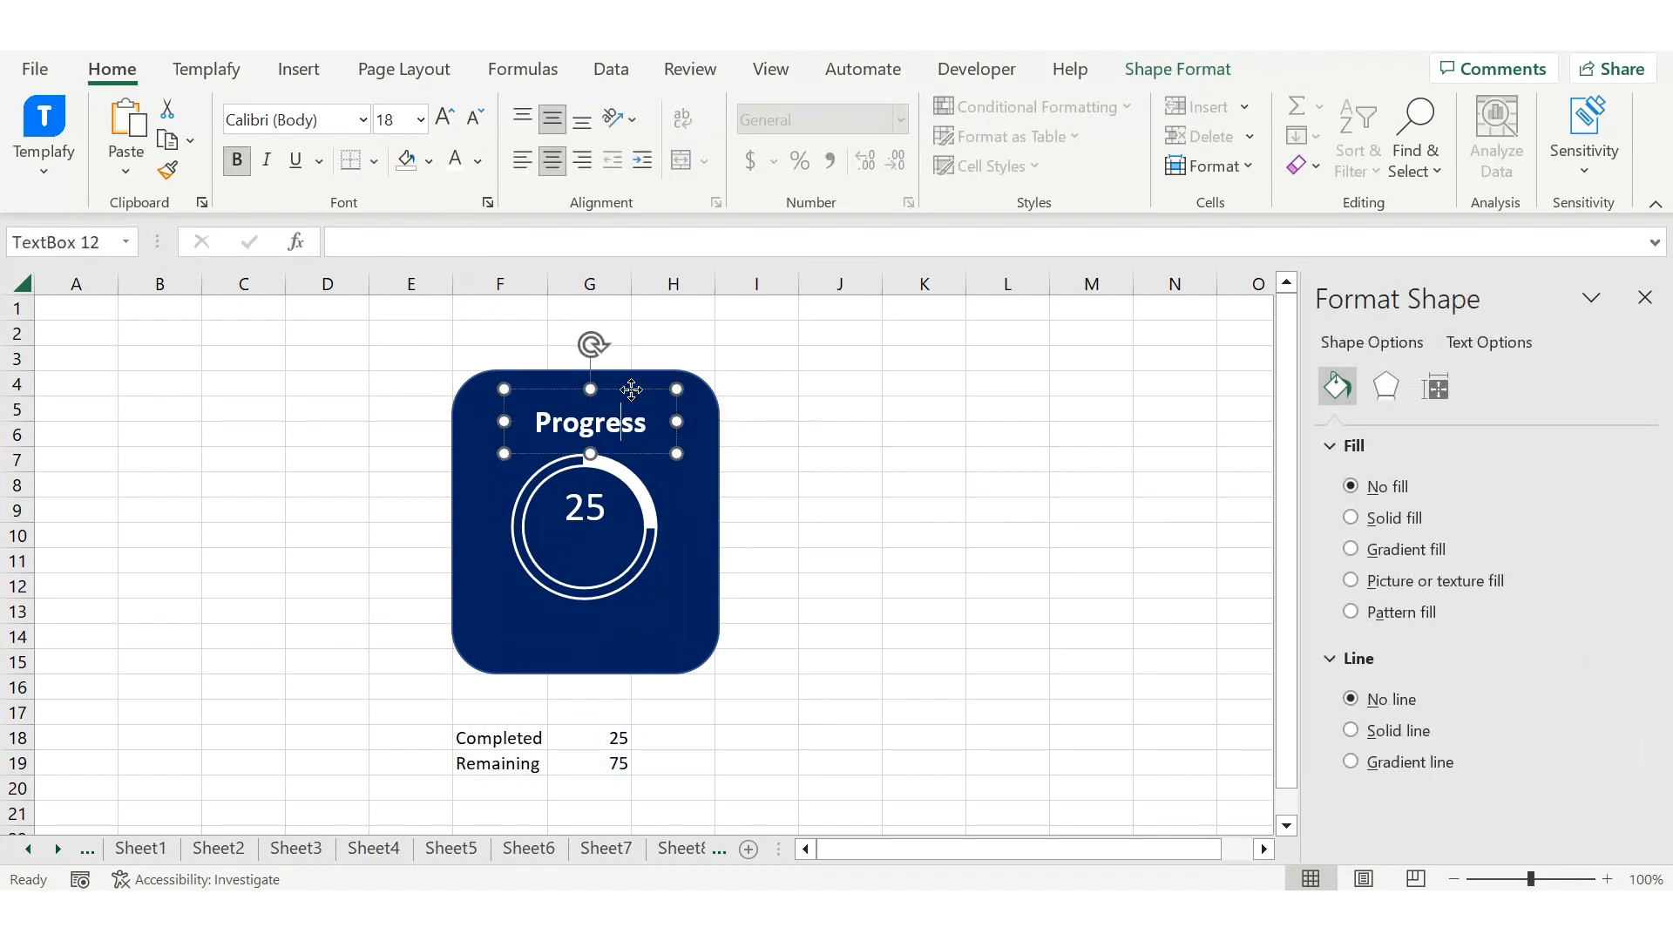
key("ctrl+d")
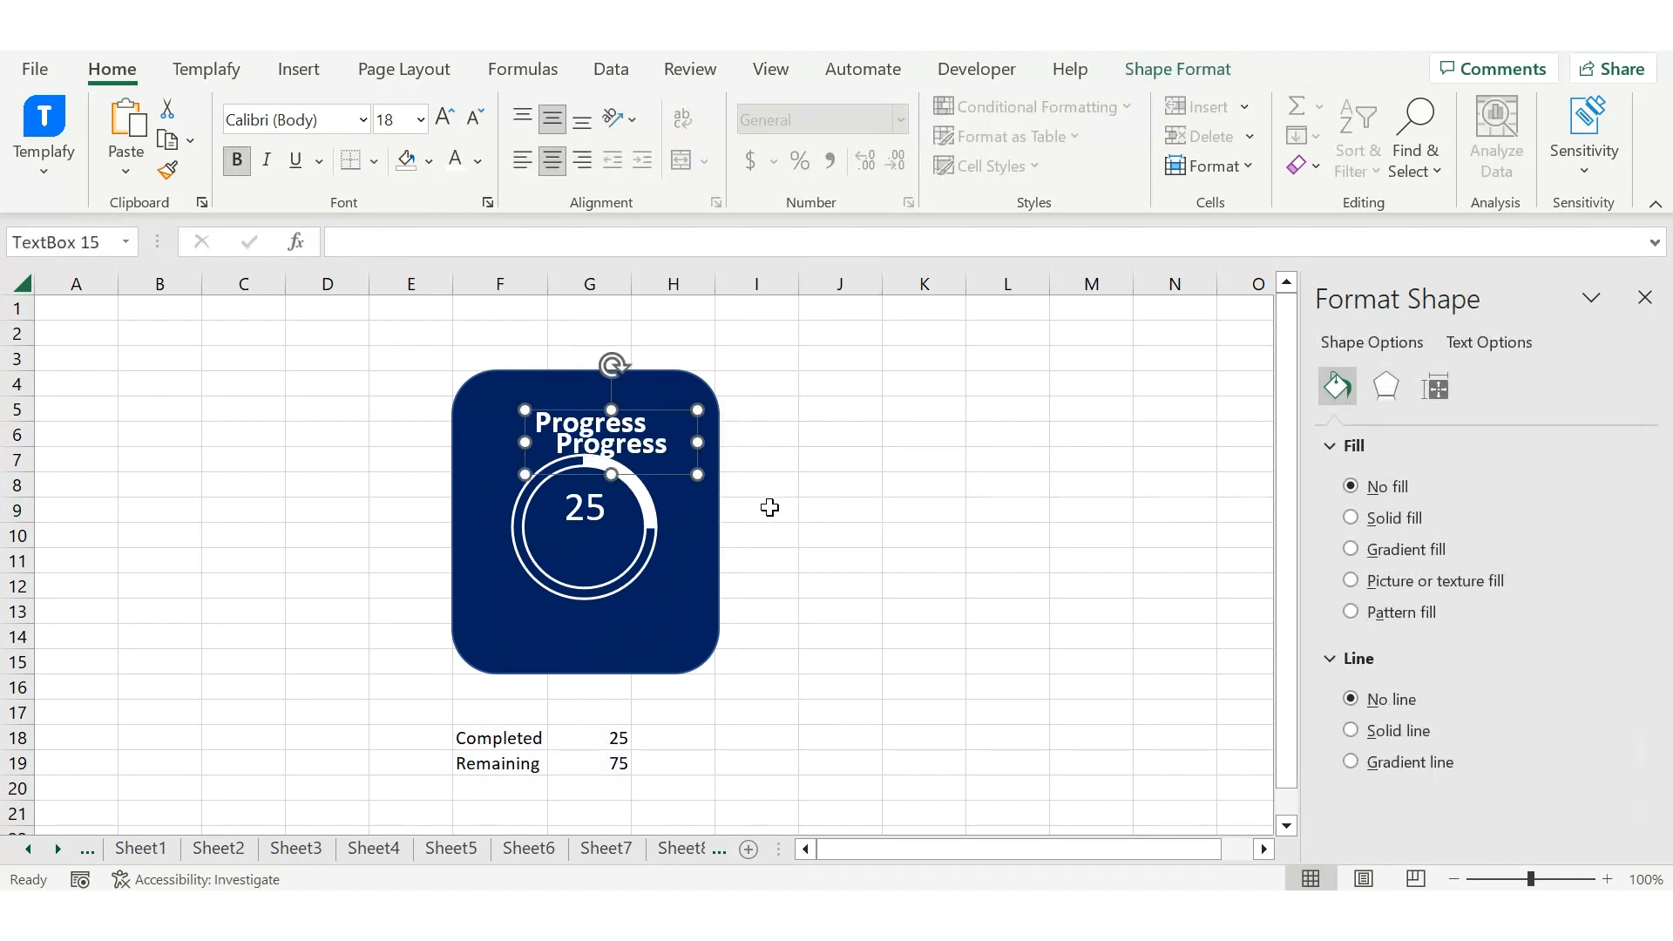
left_click_drag(667, 409, 641, 518)
Reduce the copied text box's font size to 12 and replace its text with Completed
double_click(593, 548)
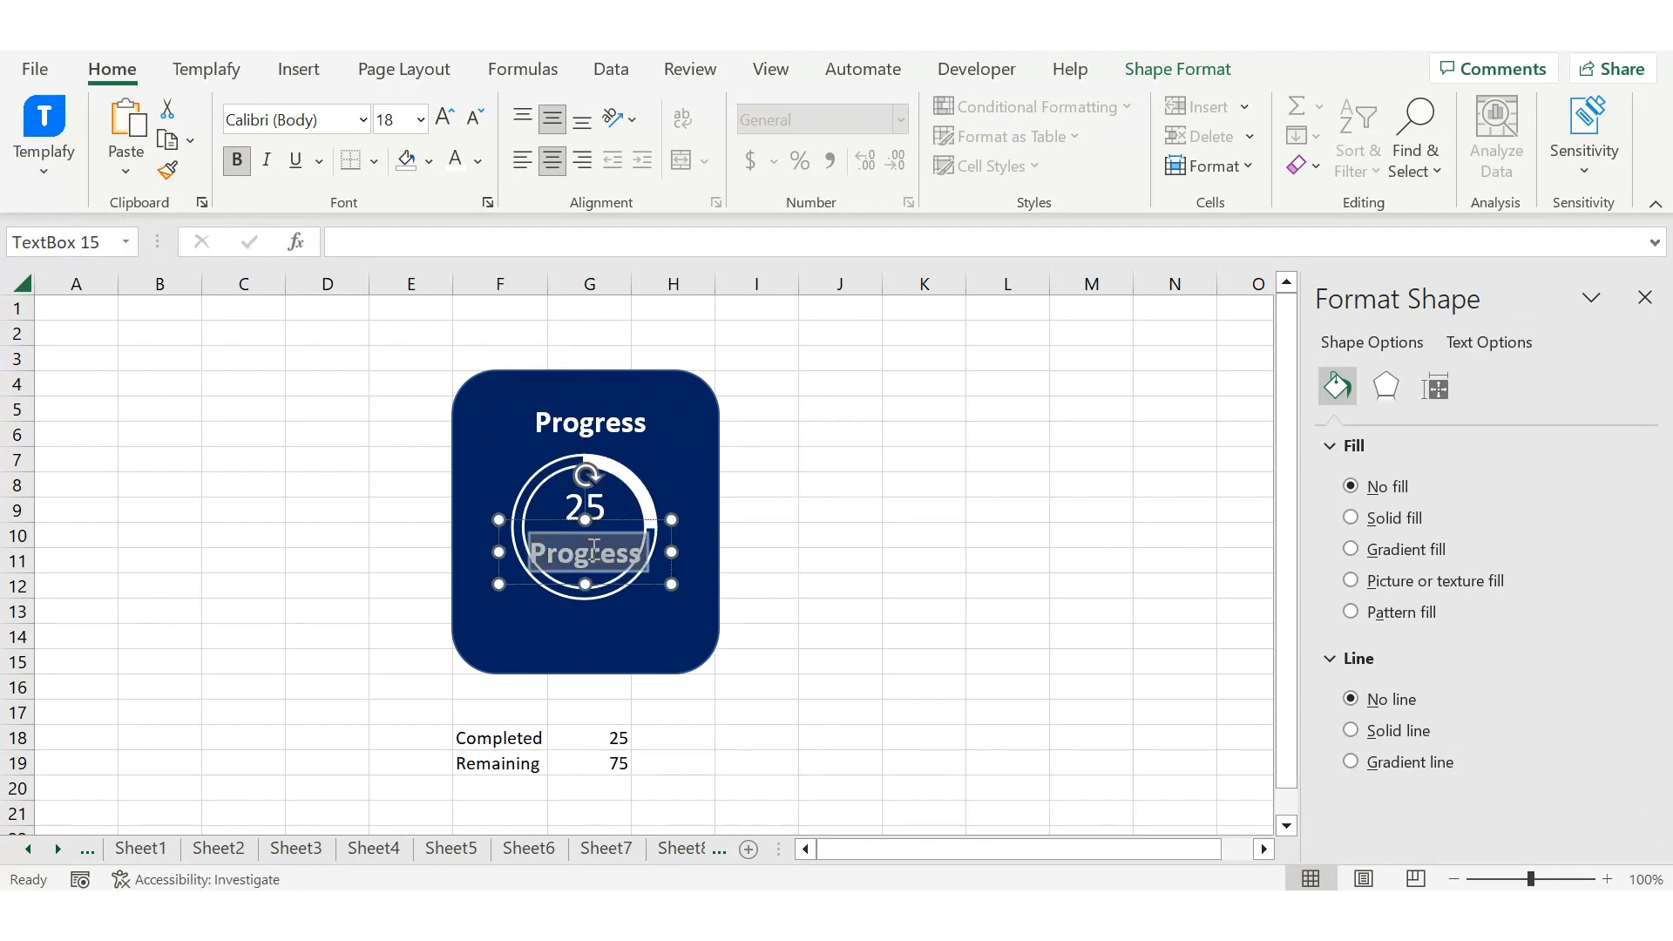
key("ctrl+shift+comma")
key("ctrl+shift+comma")
key("ctrl+shift+comma")
type("Completed")
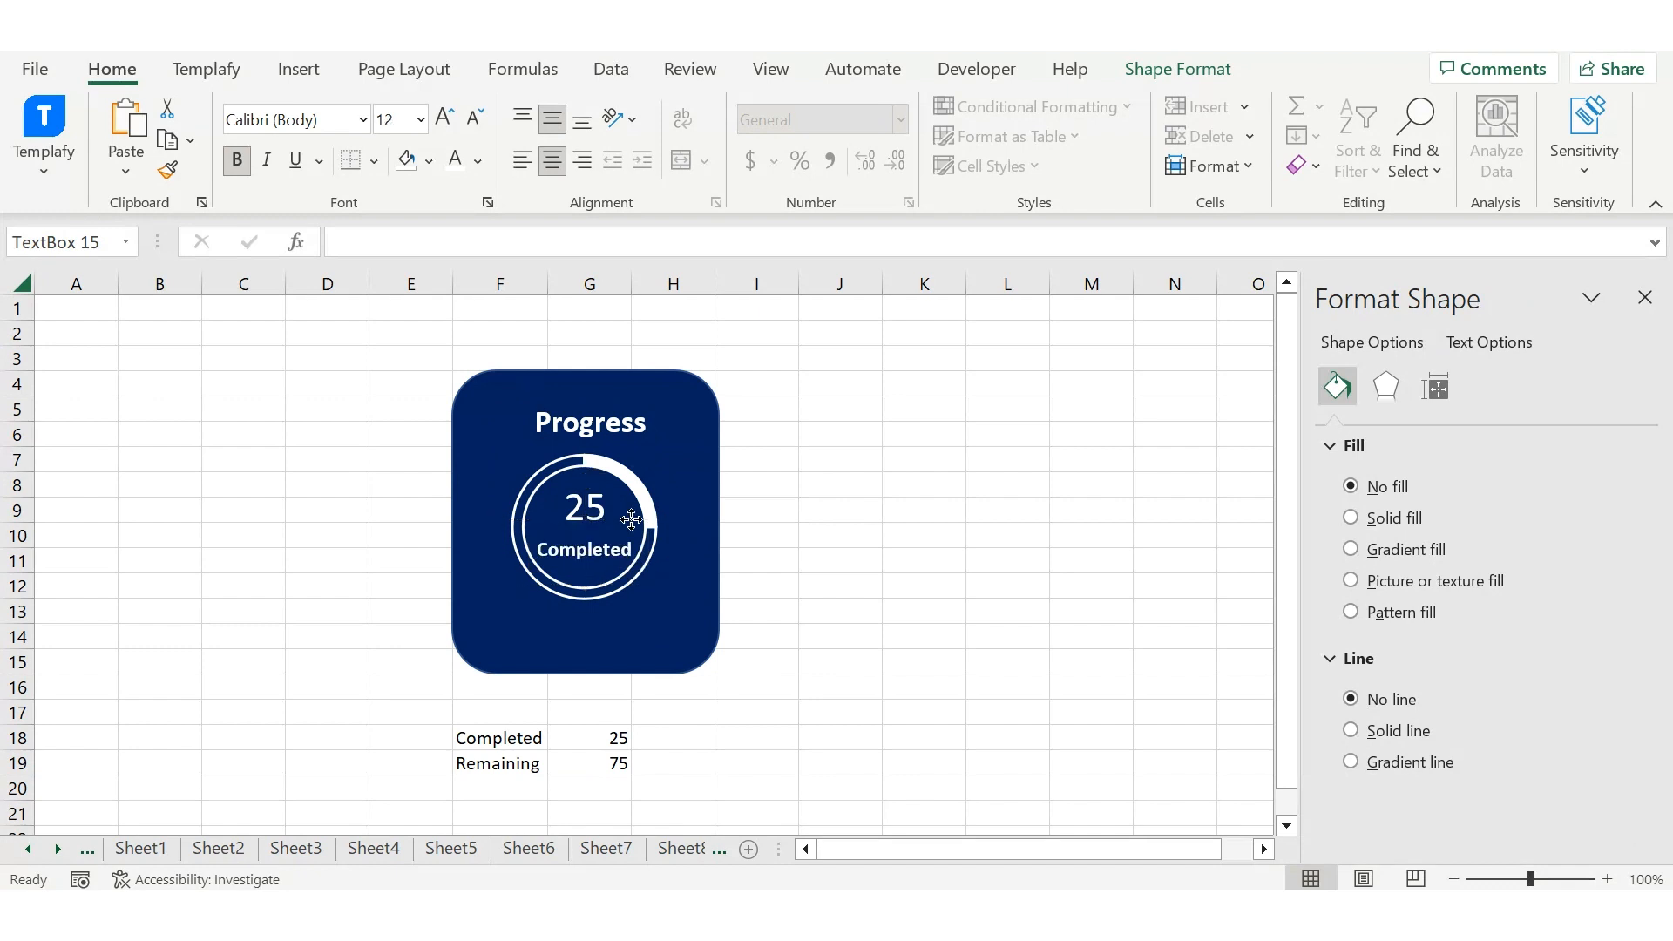
left_click(838, 710)
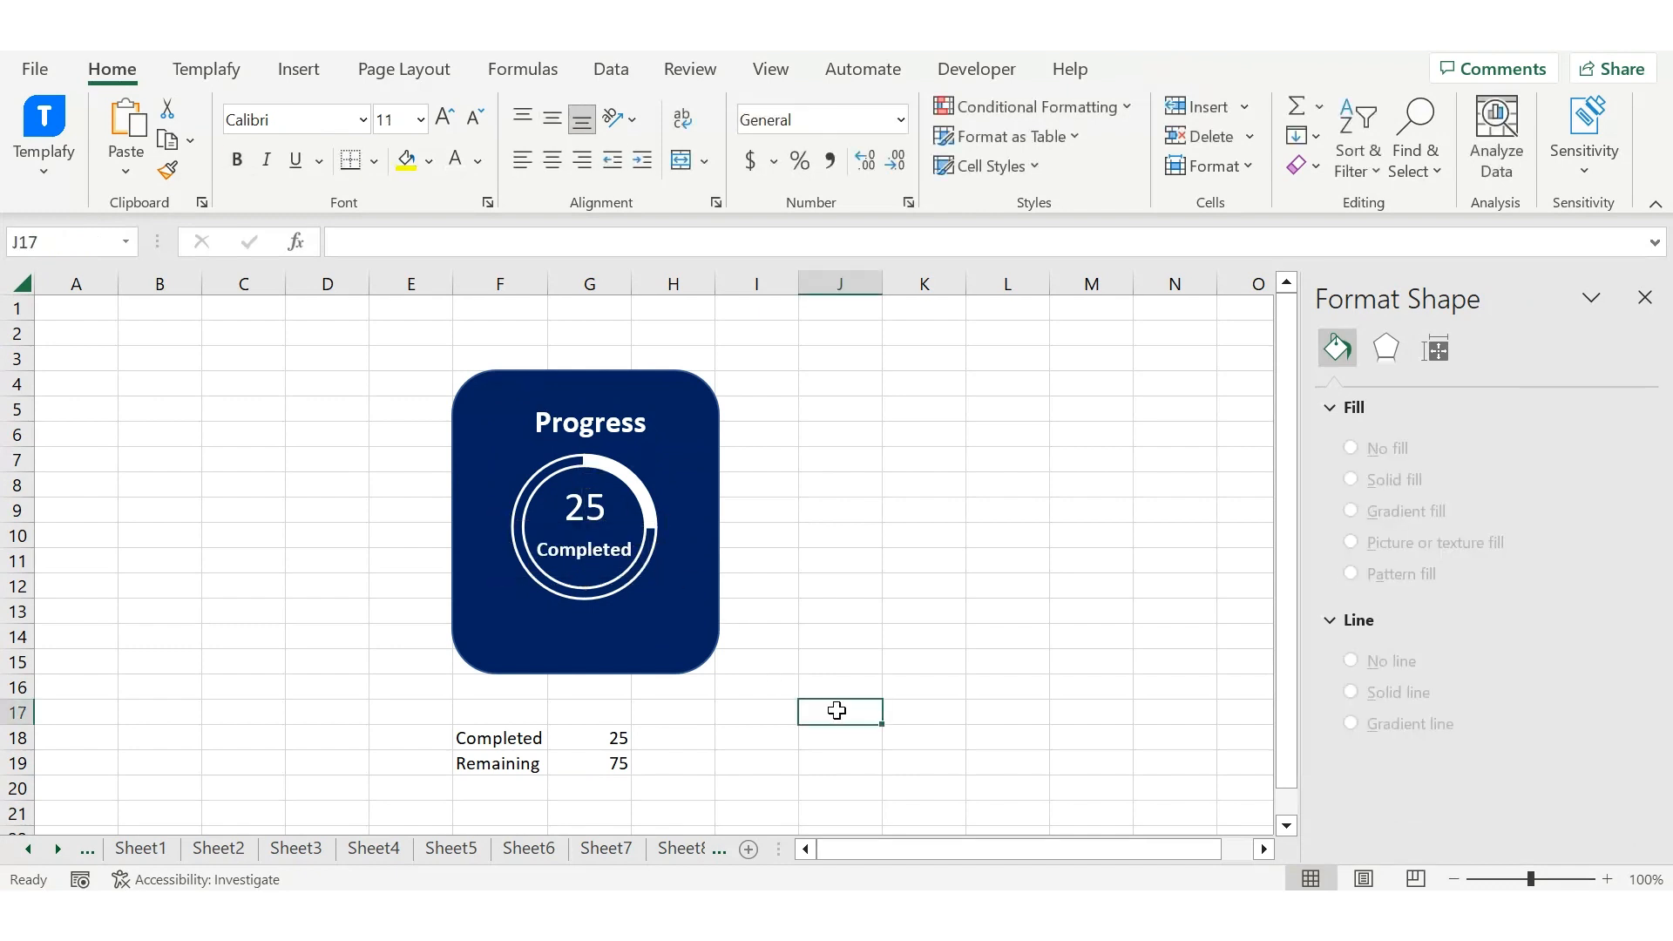
Test the progress card by setting the Completed value in G18 to 50, 75 and 90 in turn
left_click(628, 737)
type("5")
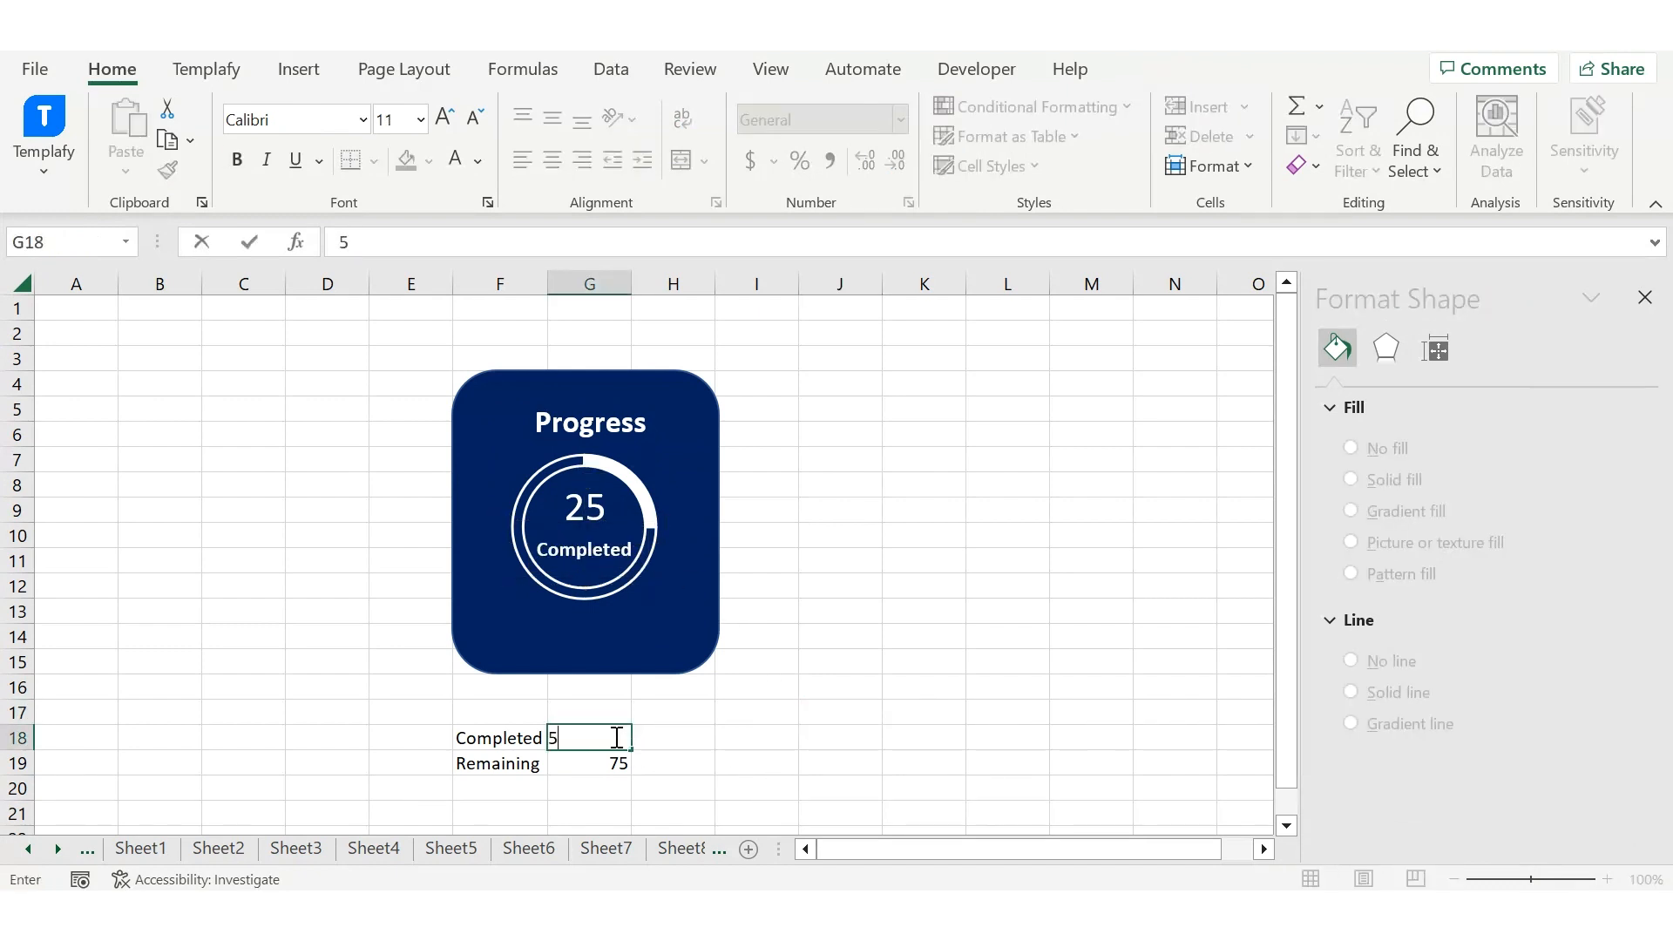
type("0")
key("Return")
left_click(612, 734)
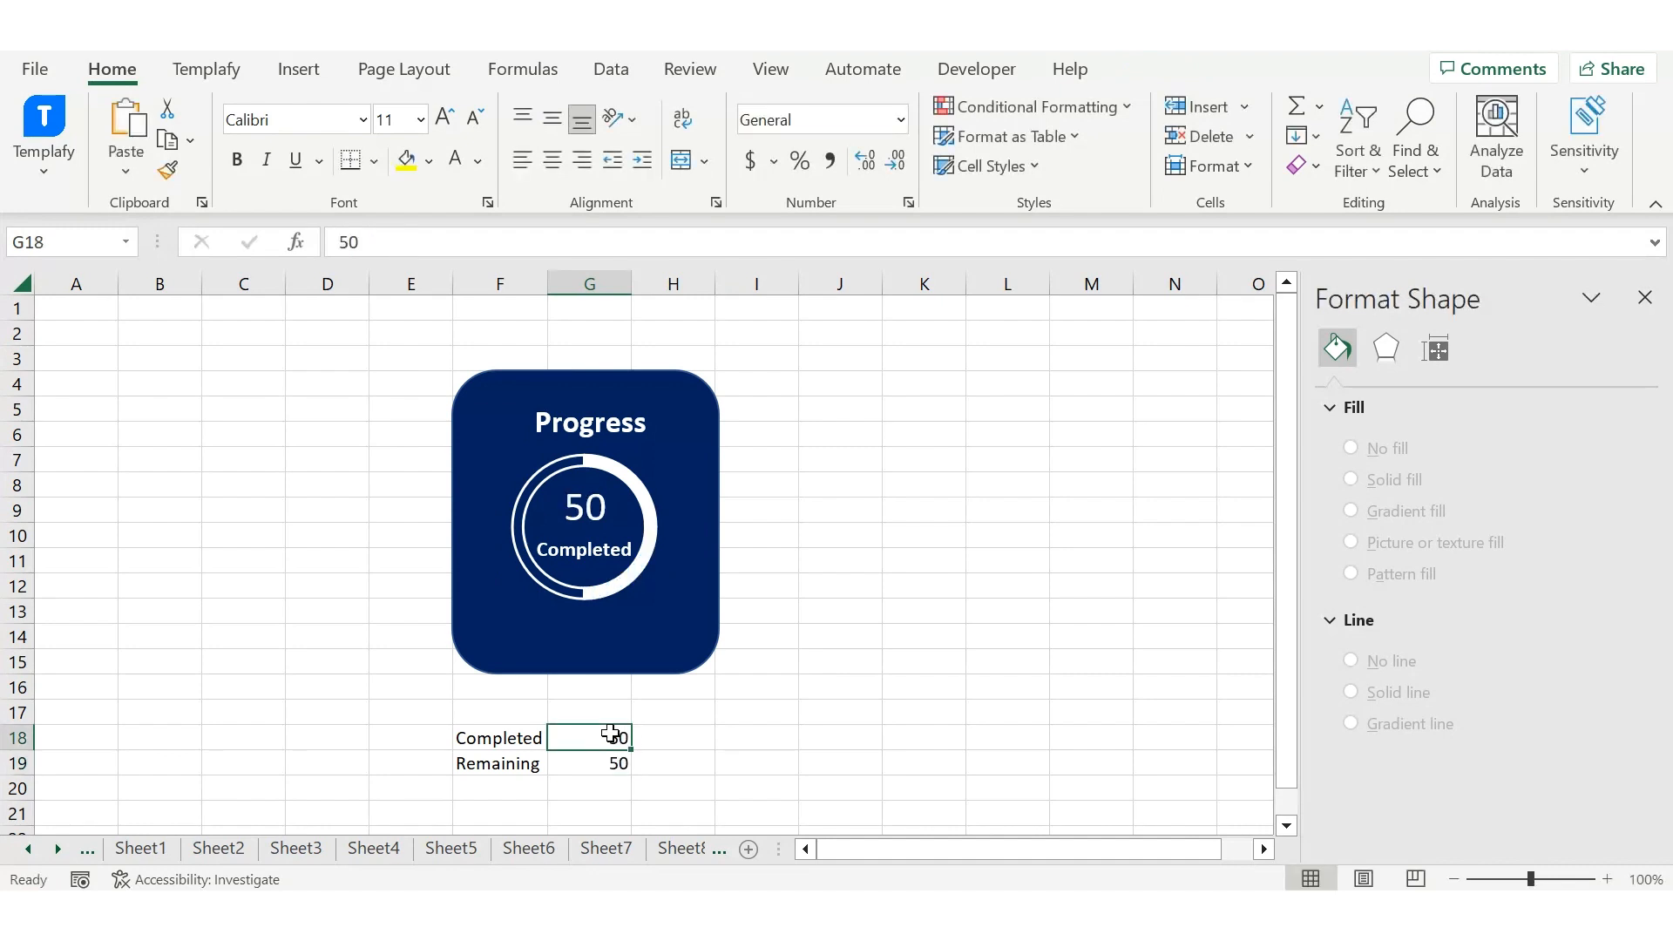
type("7")
key("Return")
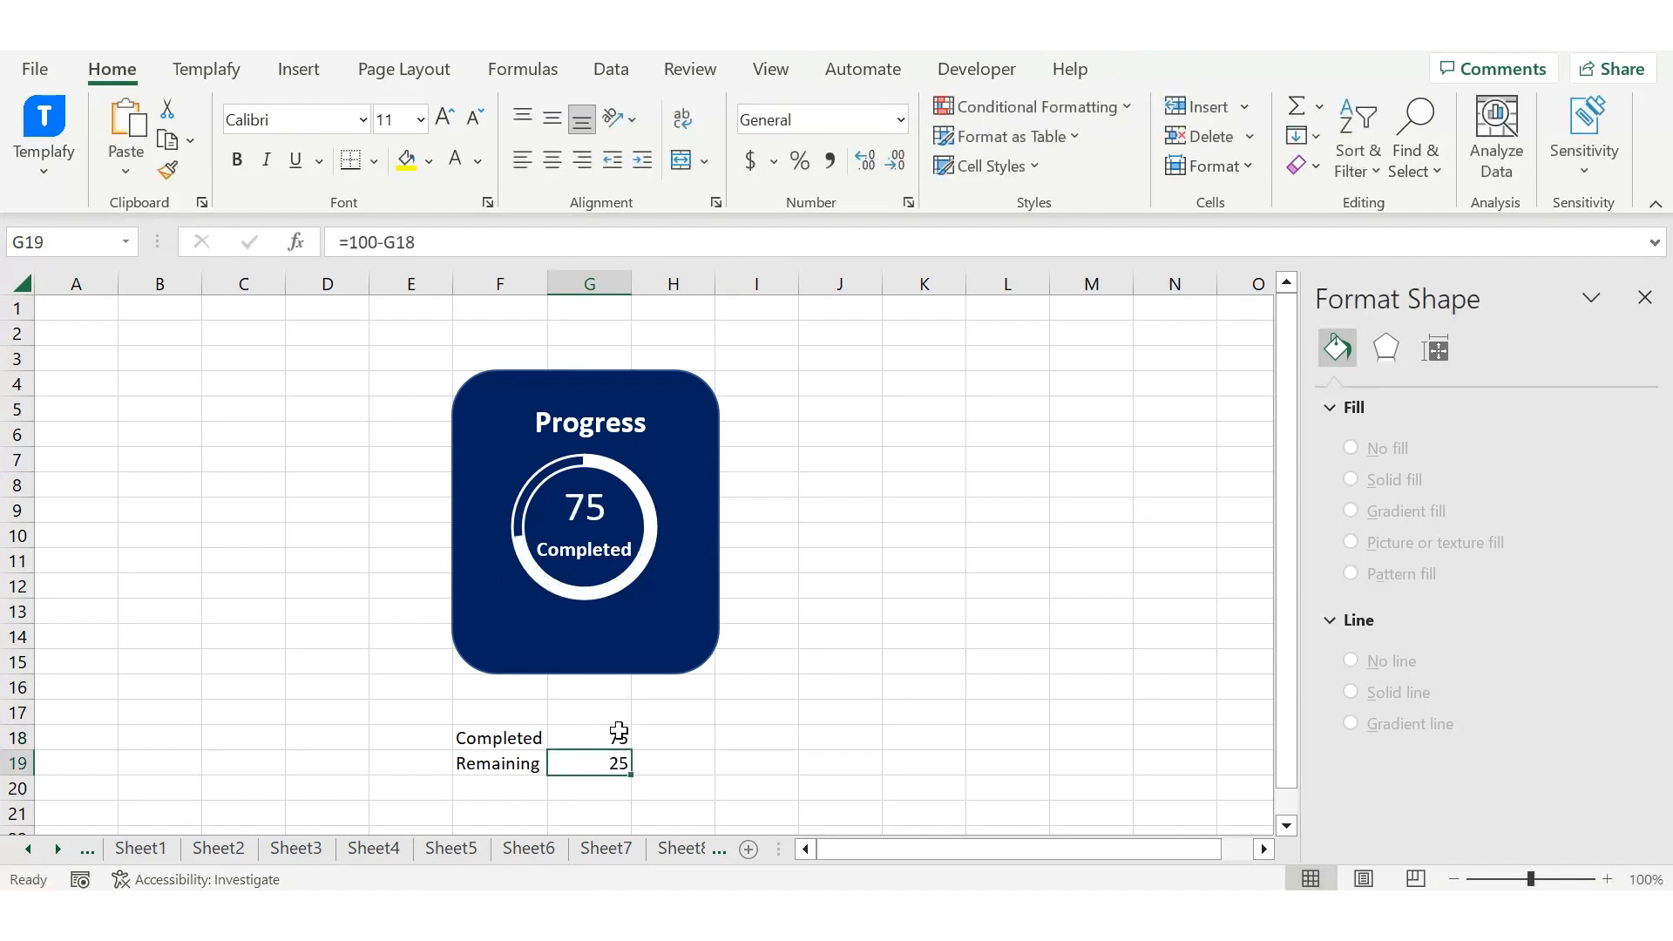
left_click(618, 740)
type("90")
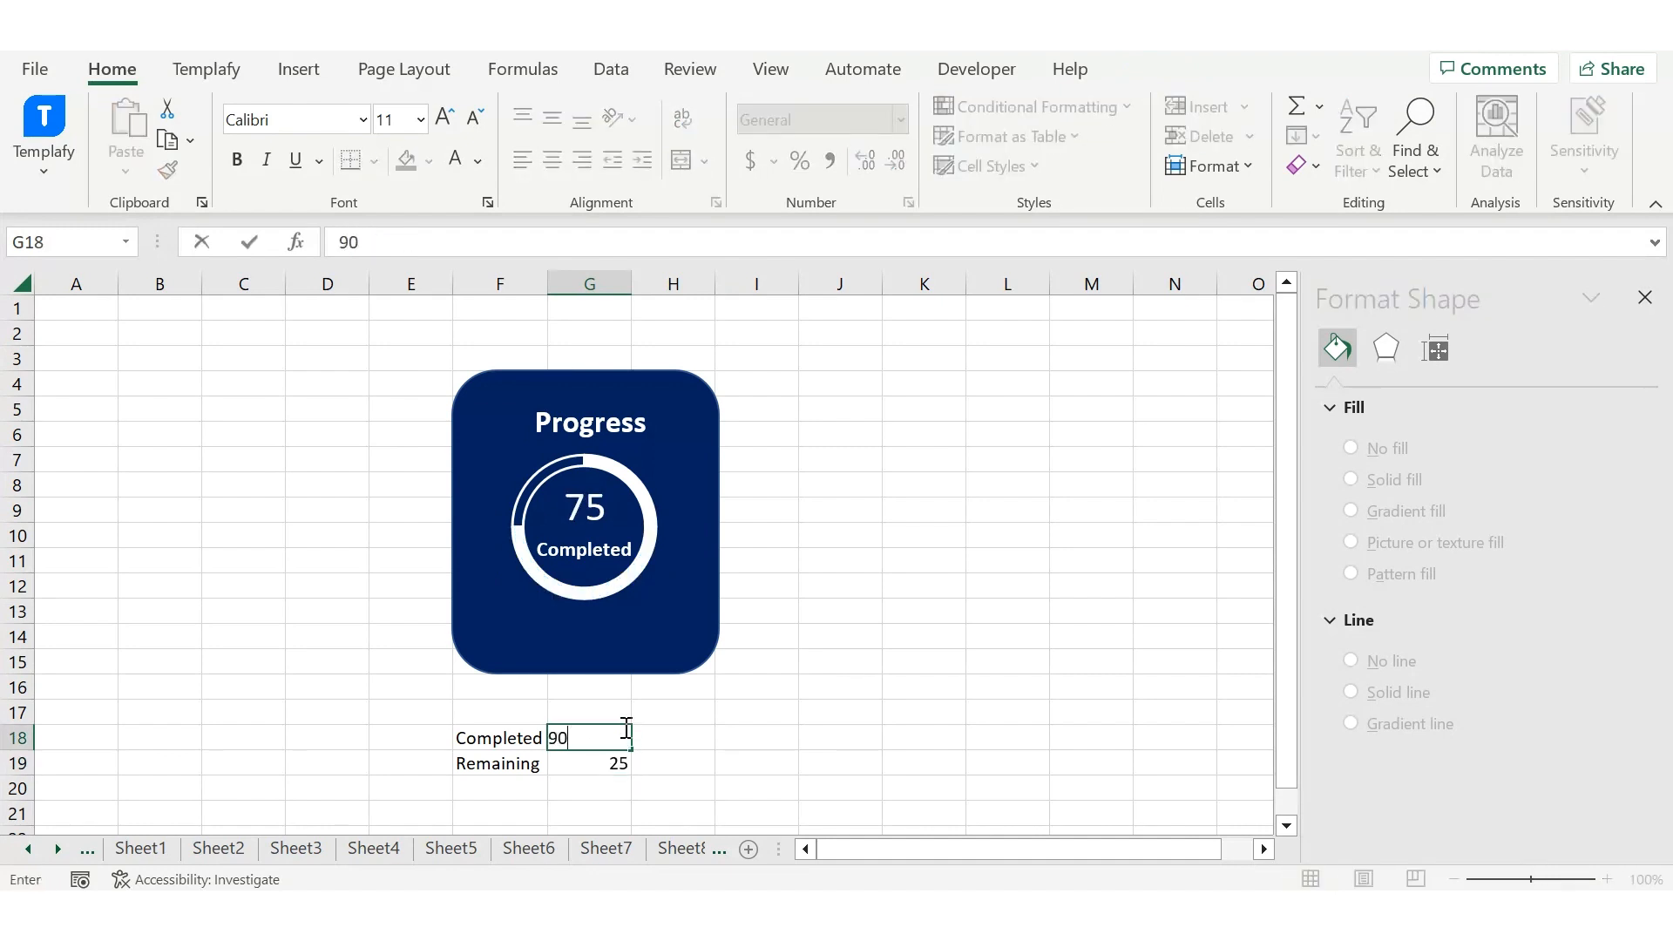
key("Return")
left_click(734, 730)
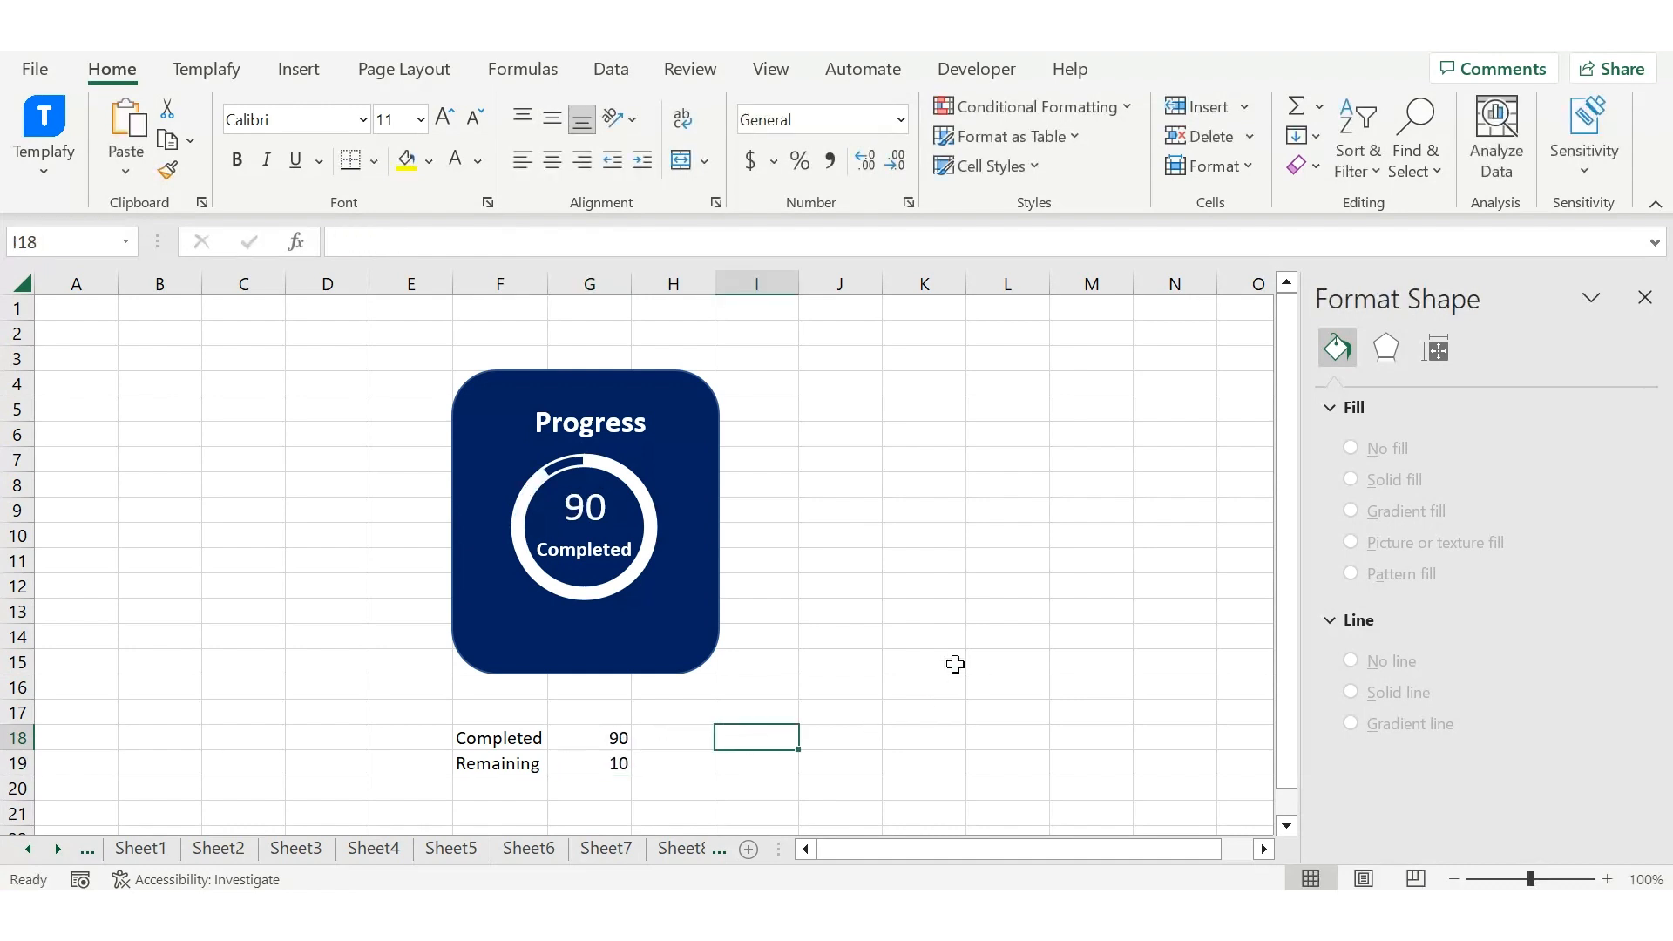
Set the Completed value in G18 back to 25
left_click(617, 738)
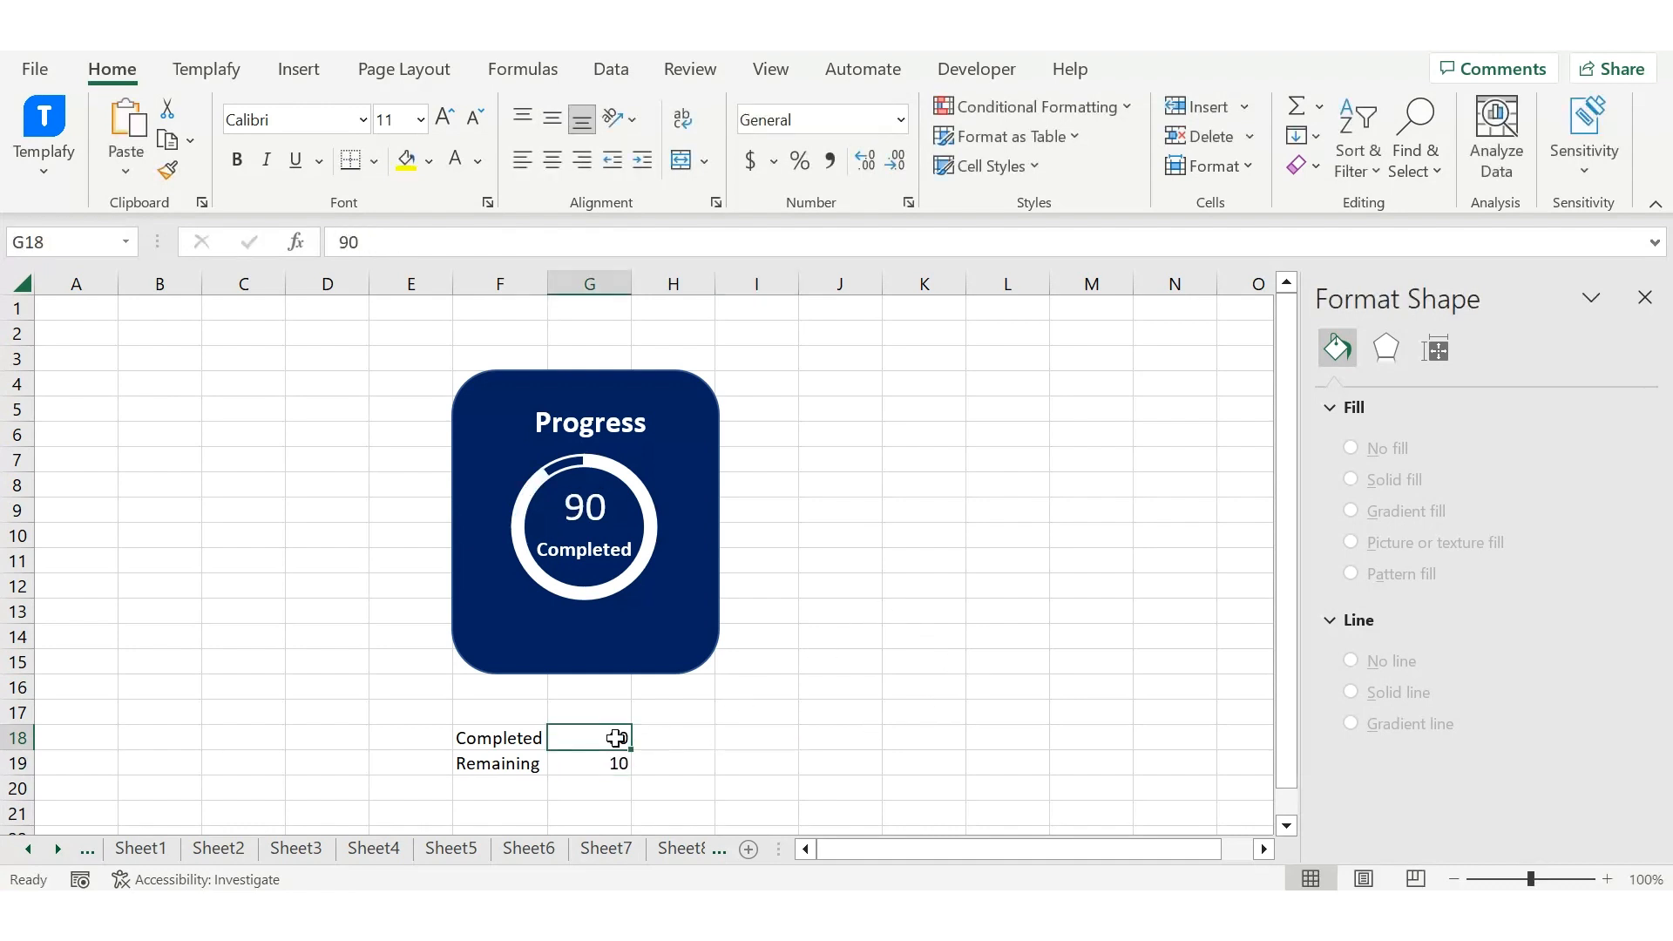
type("25")
key("Return")
left_click(810, 695)
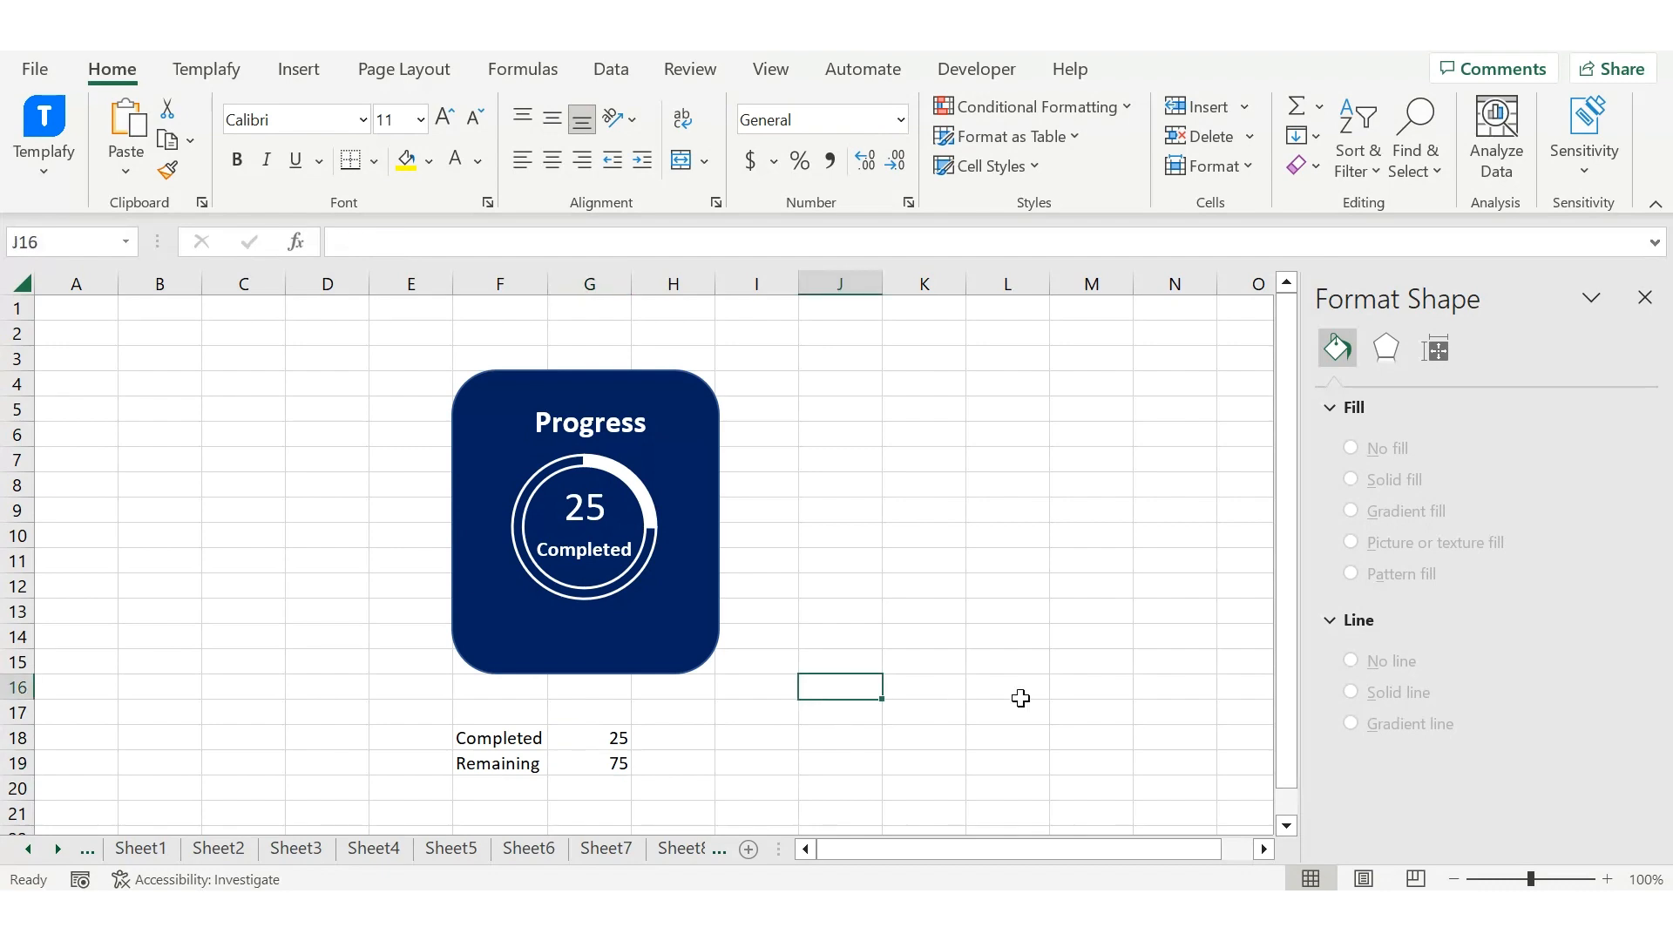